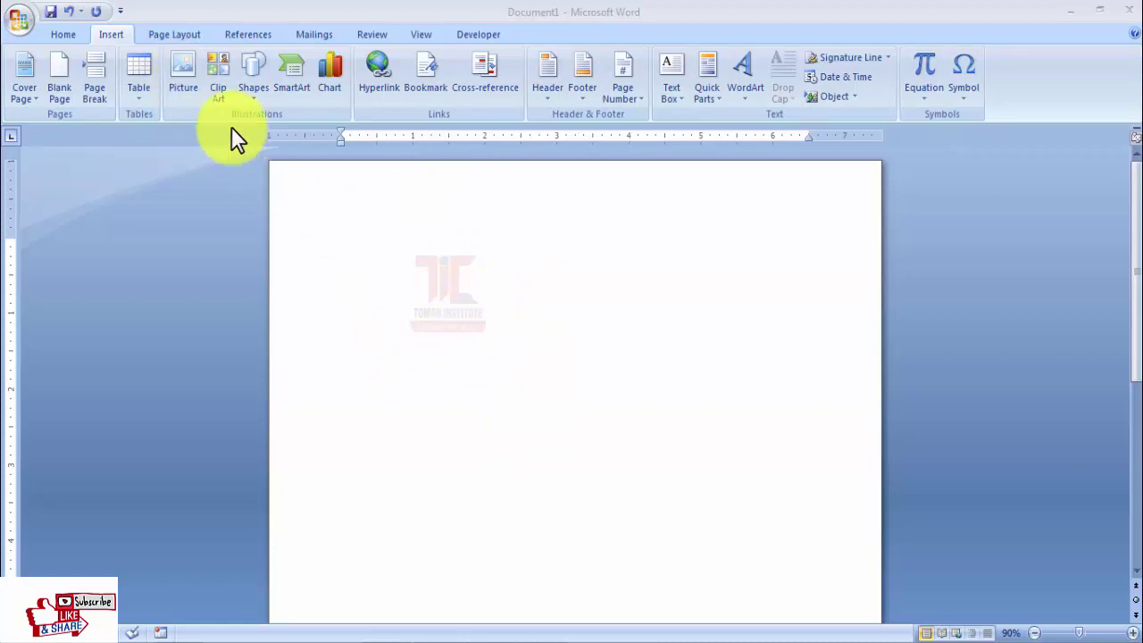
# Step: Bring up the Insert Picture dialog and centre it over the page
pyautogui.click(187, 75)
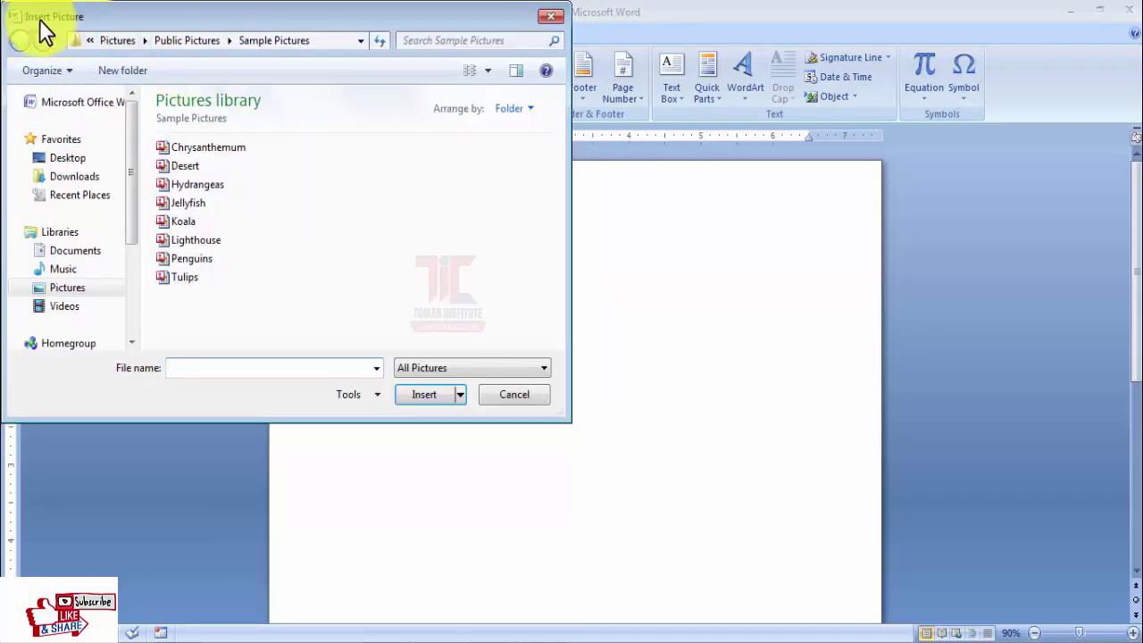
pyautogui.moveTo(121, 25); pyautogui.dragTo(267, 171)
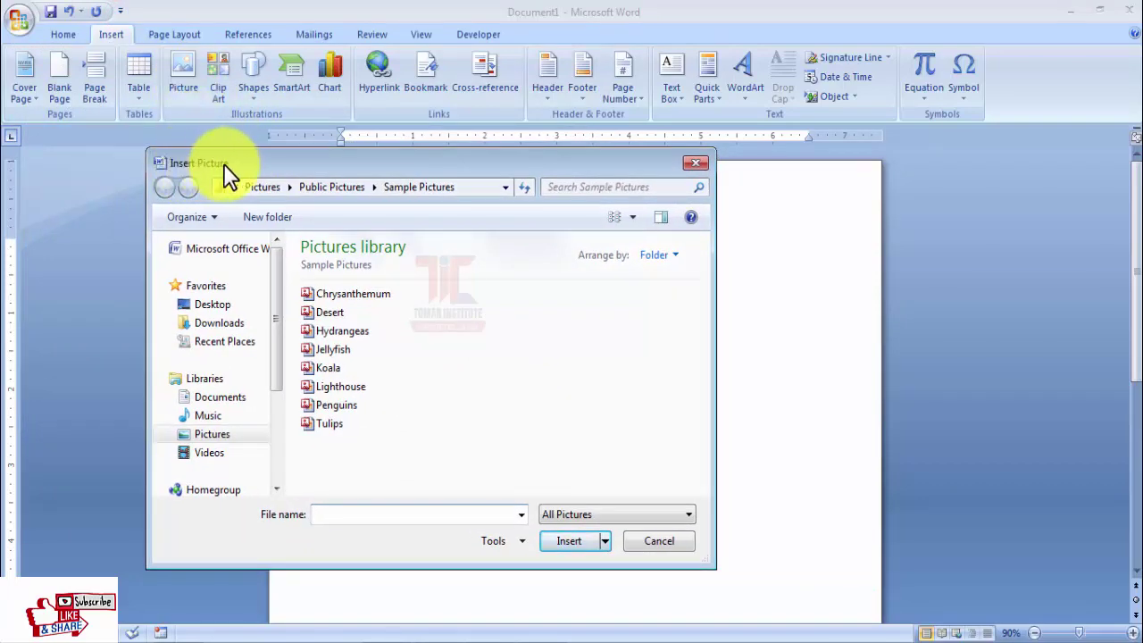
pyautogui.moveTo(251, 157); pyautogui.dragTo(406, 168)
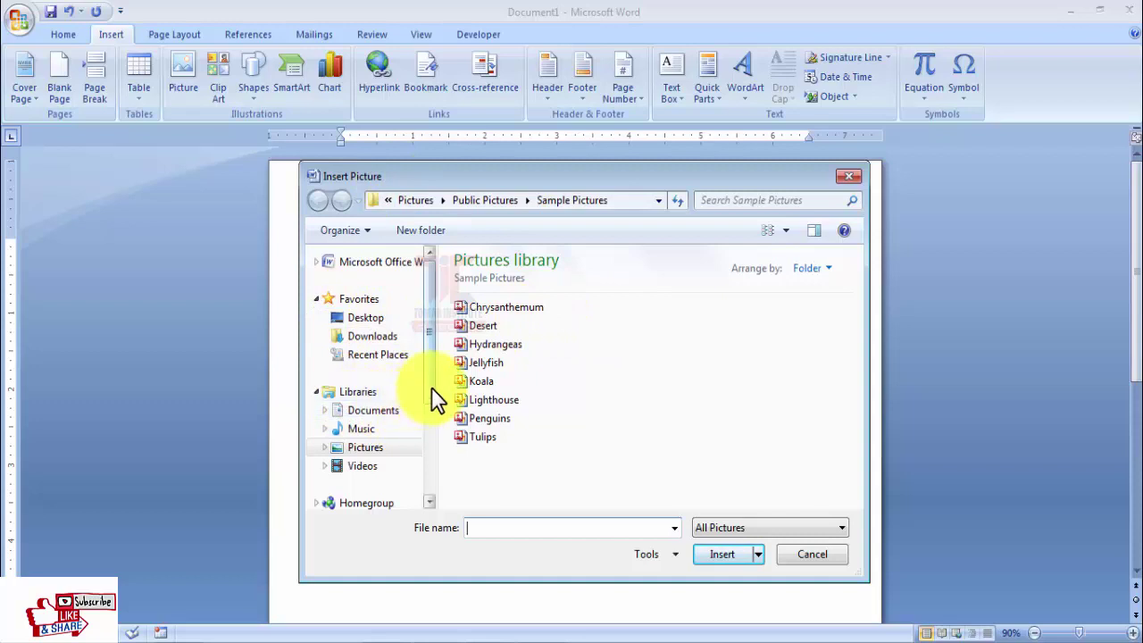
pyautogui.moveTo(432, 389); pyautogui.dragTo(393, 460)
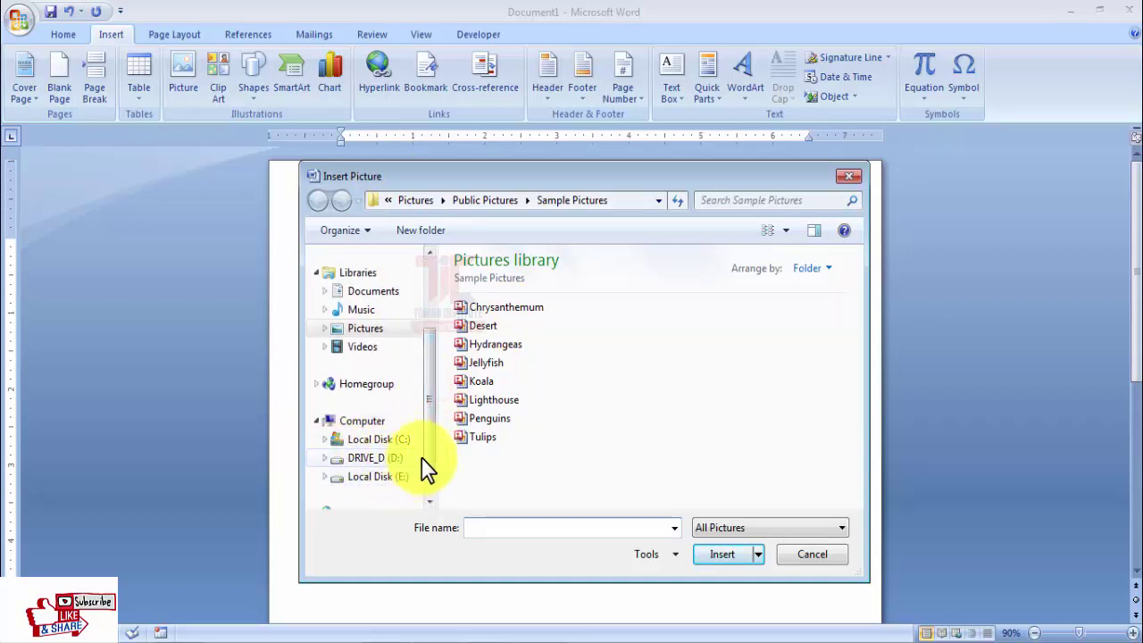
pyautogui.moveTo(432, 462); pyautogui.dragTo(435, 384)
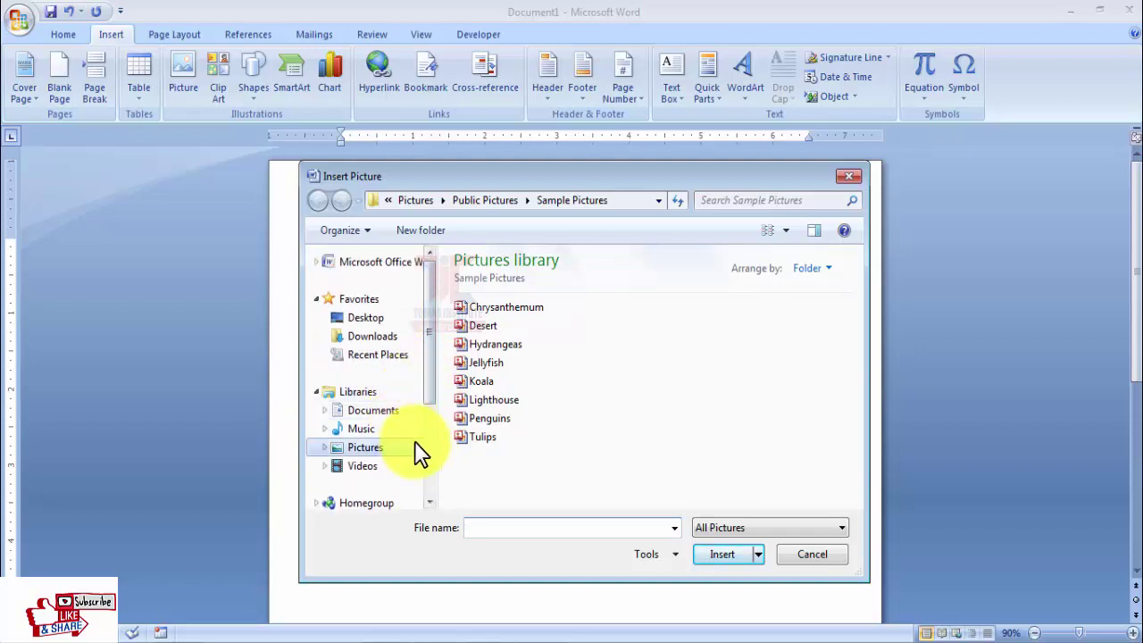
# Step: Insert Tulips from Libraries > Pictures > Sample Pictures at 6.5 by 4.88 inches
pyautogui.click(366, 447)
pyautogui.doubleClick(503, 363)
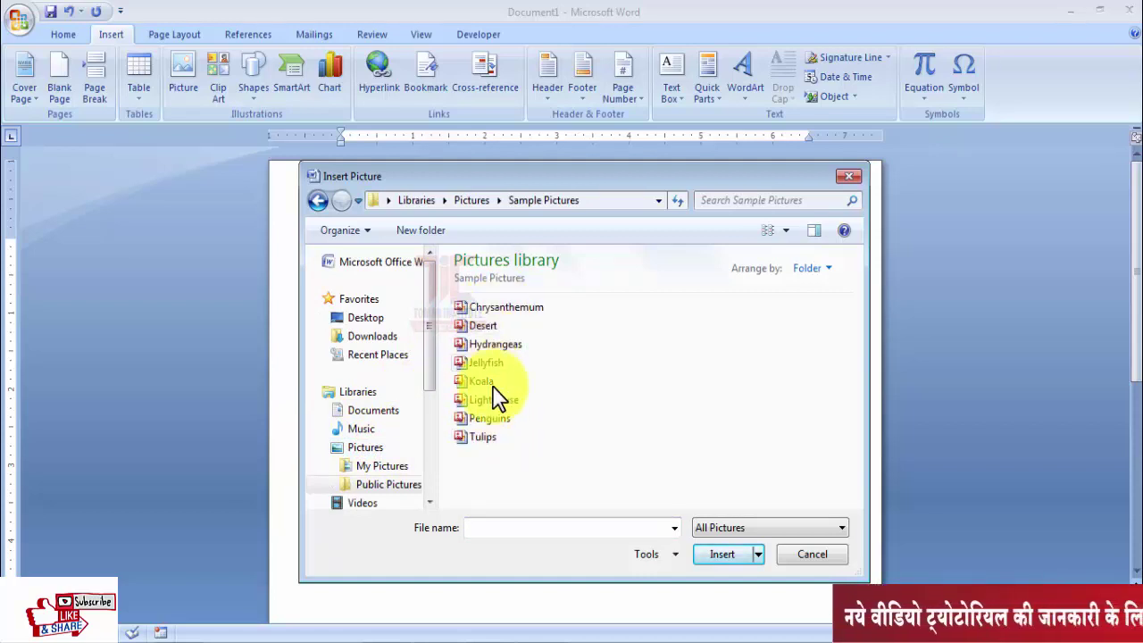
pyautogui.moveTo(491, 388)
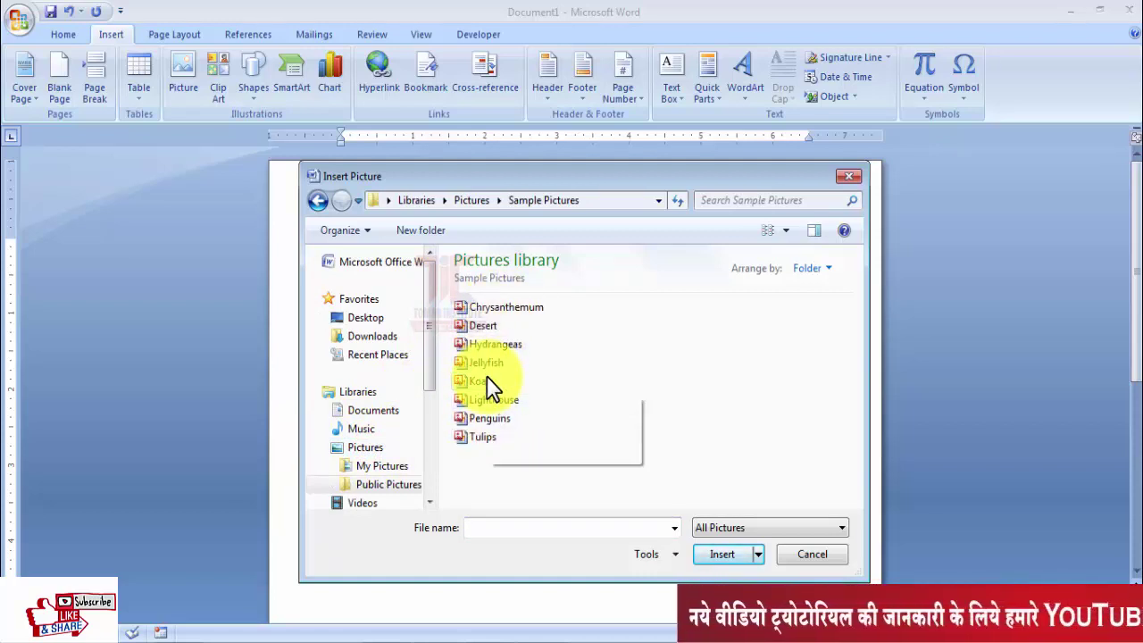
pyautogui.click(483, 436)
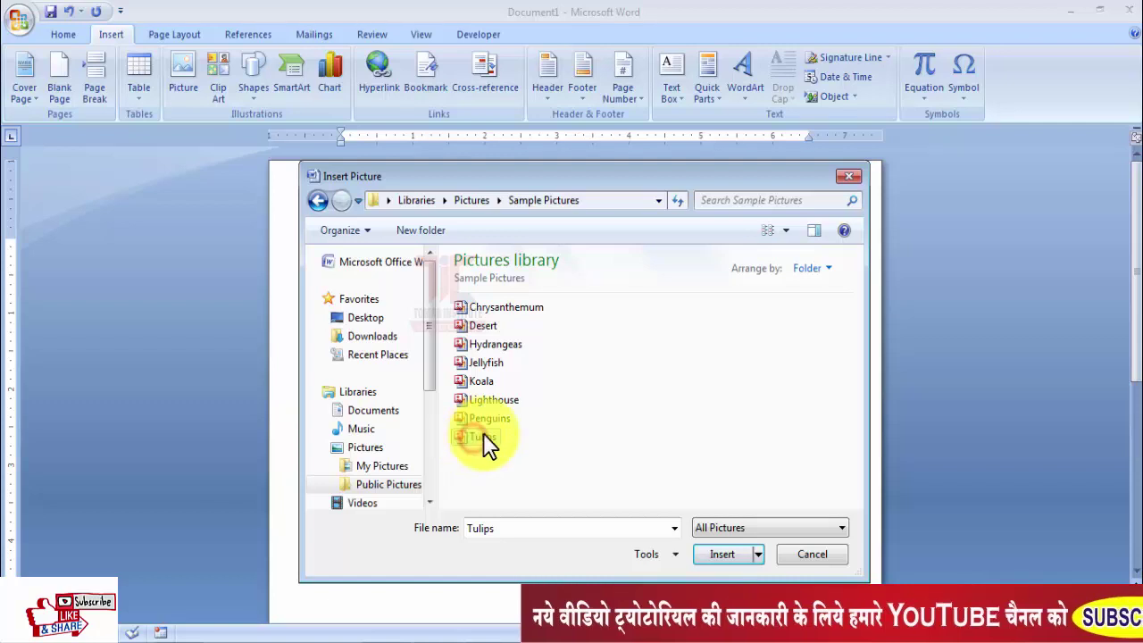
pyautogui.moveTo(484, 441)
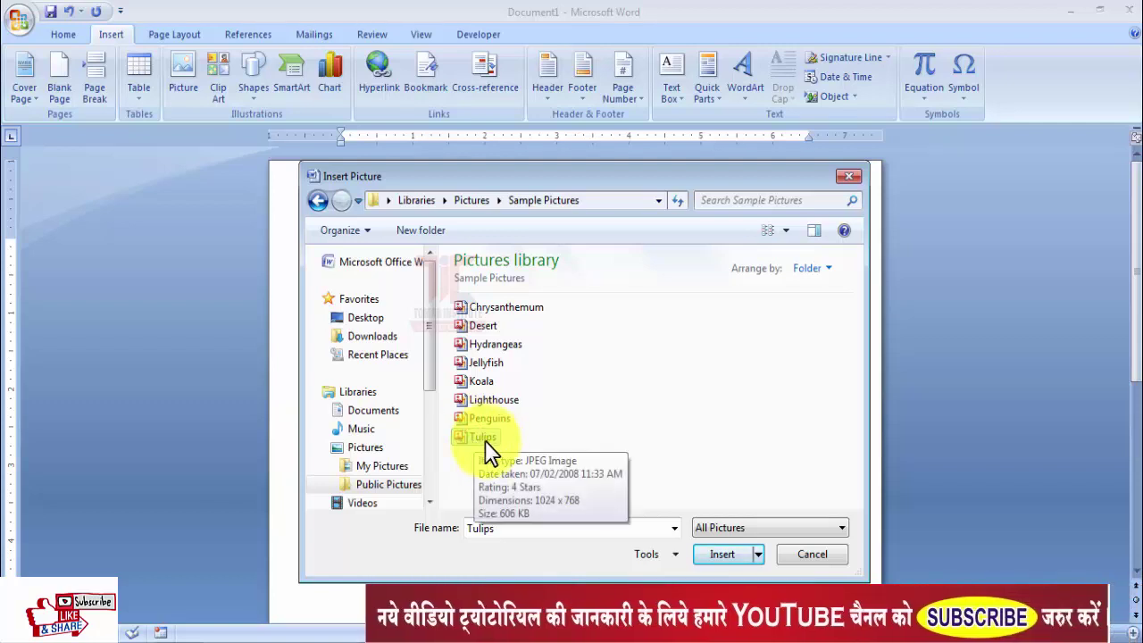
pyautogui.click(719, 554)
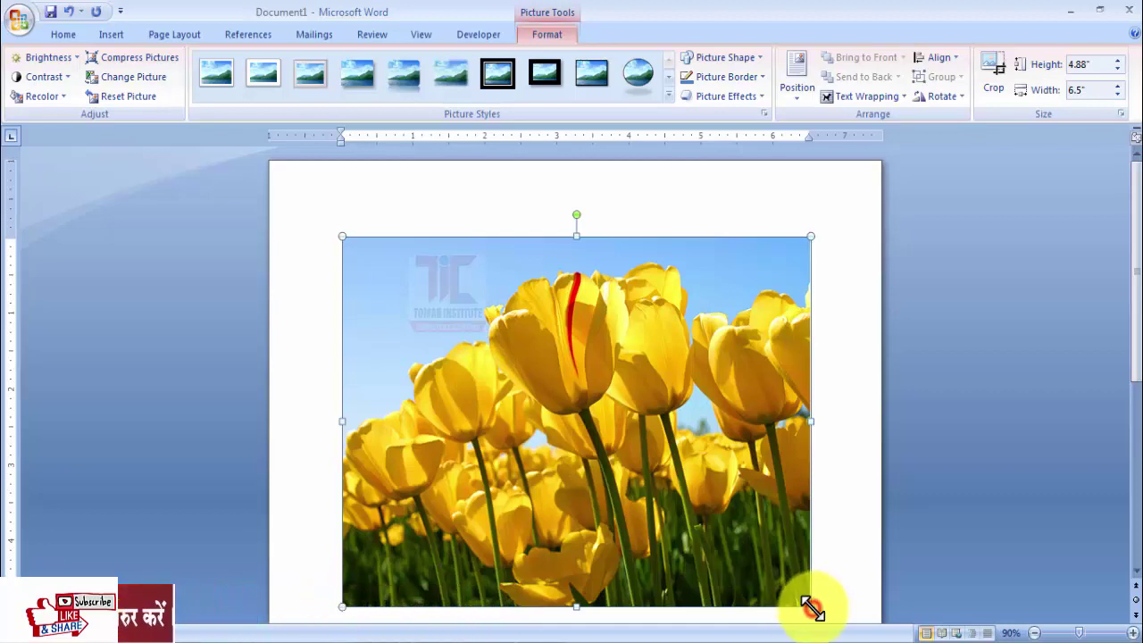
# Step: Shrink the Tulips picture to 3.72 by 2.79 inches, undoing a trial rotation
pyautogui.moveTo(810, 607); pyautogui.dragTo(587, 448)
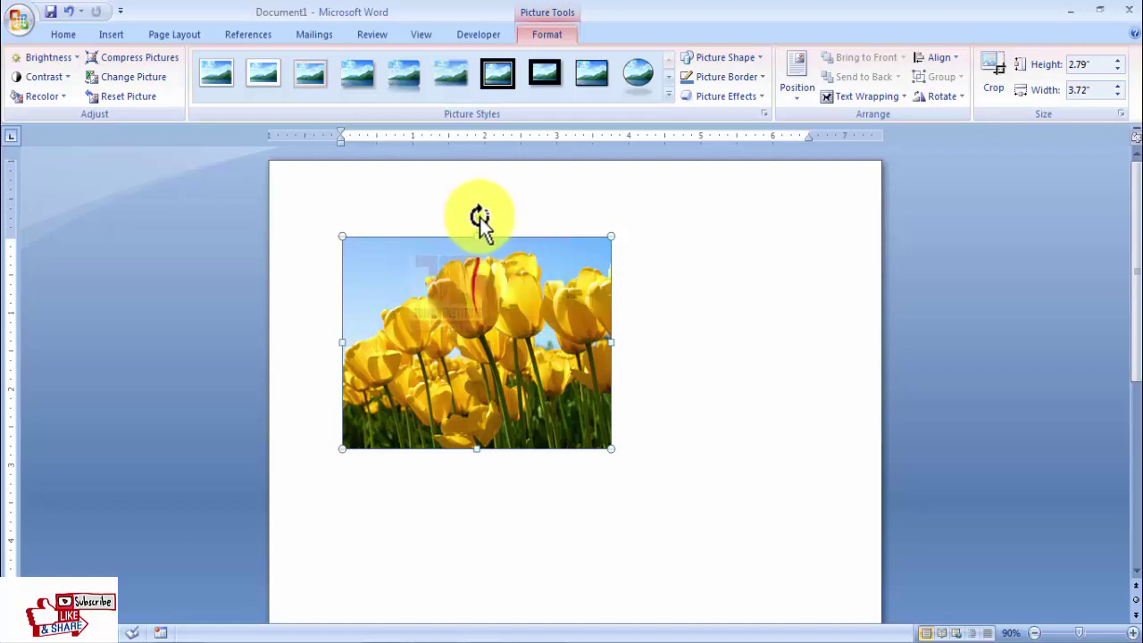
pyautogui.moveTo(494, 220); pyautogui.dragTo(492, 202)
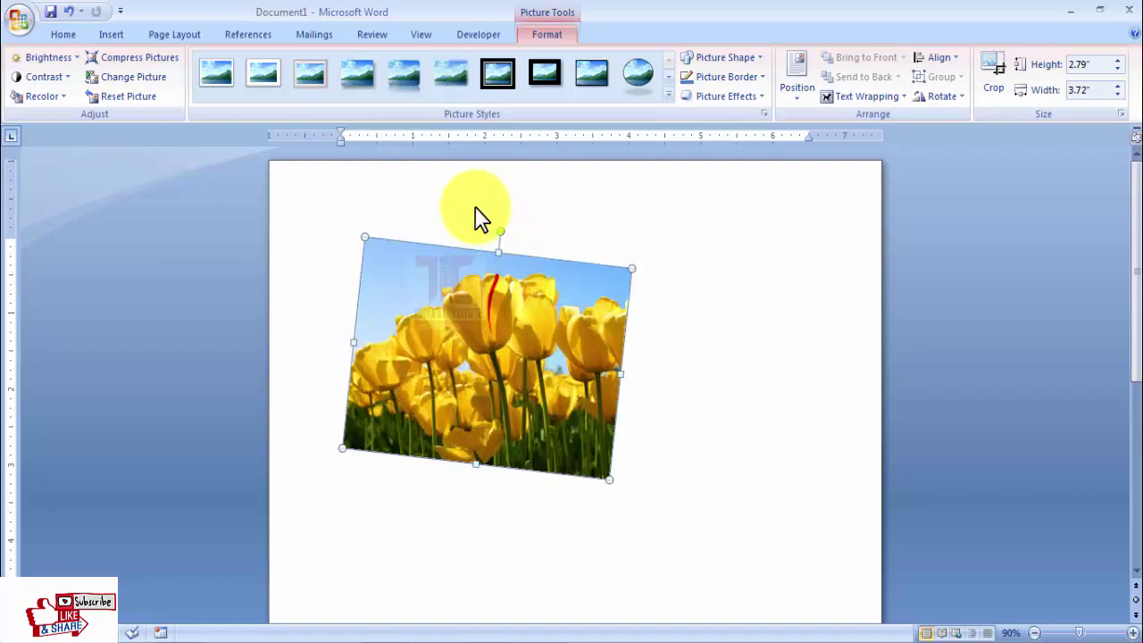
pyautogui.hotkey('ctrl', 'z')
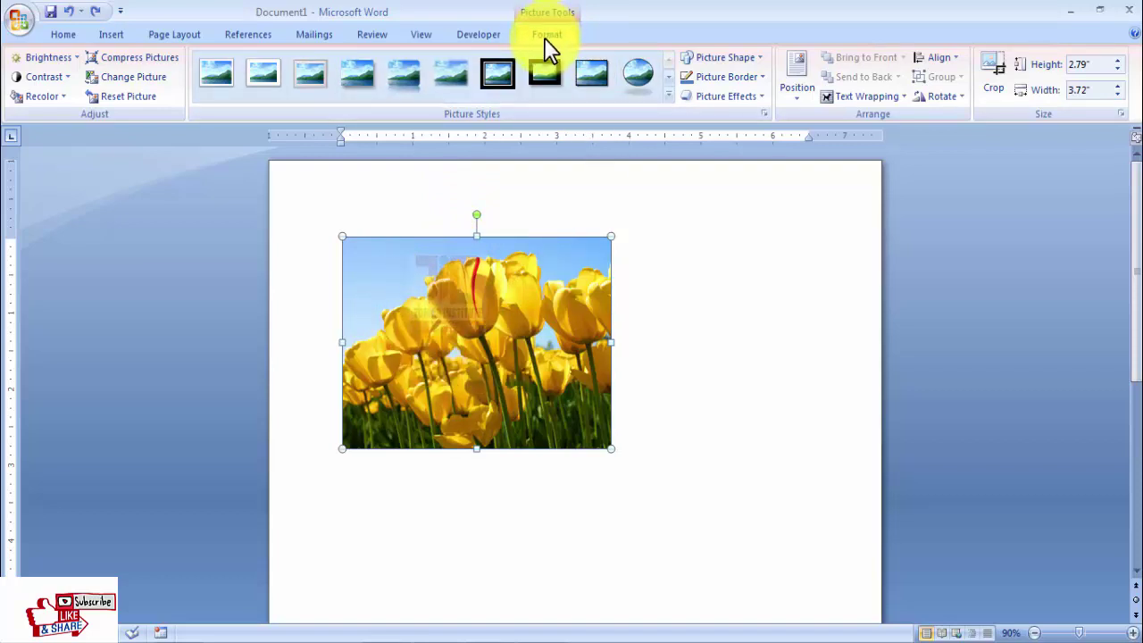
# Step: Preview the Brightness, Contrast and Recolor galleries without changing the picture's colours
pyautogui.click(69, 59)
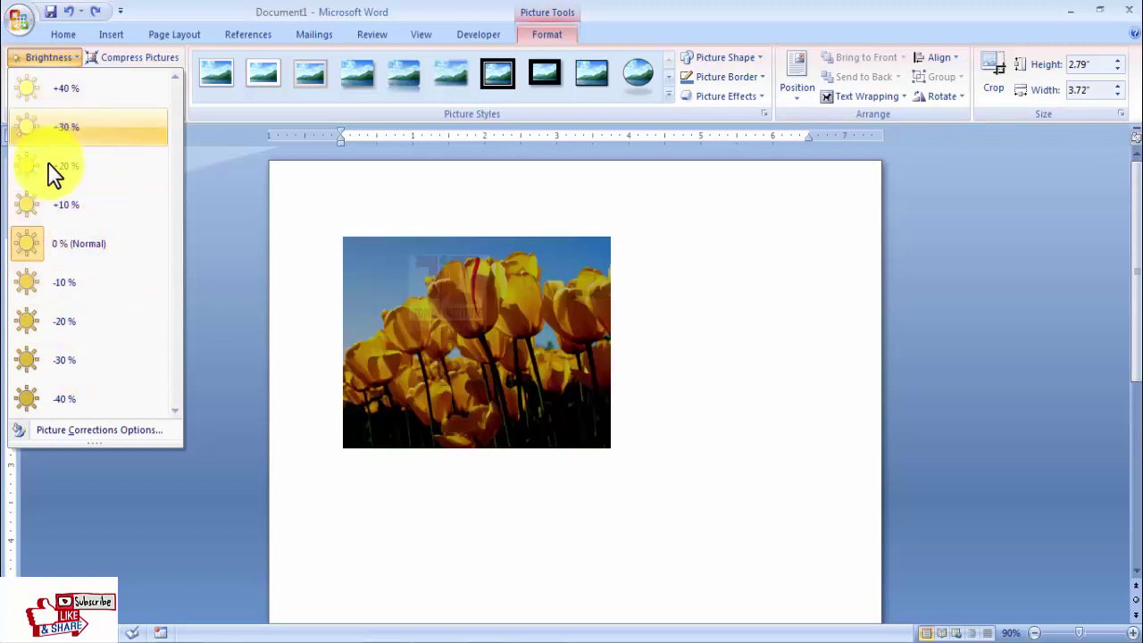
pyautogui.click(305, 303)
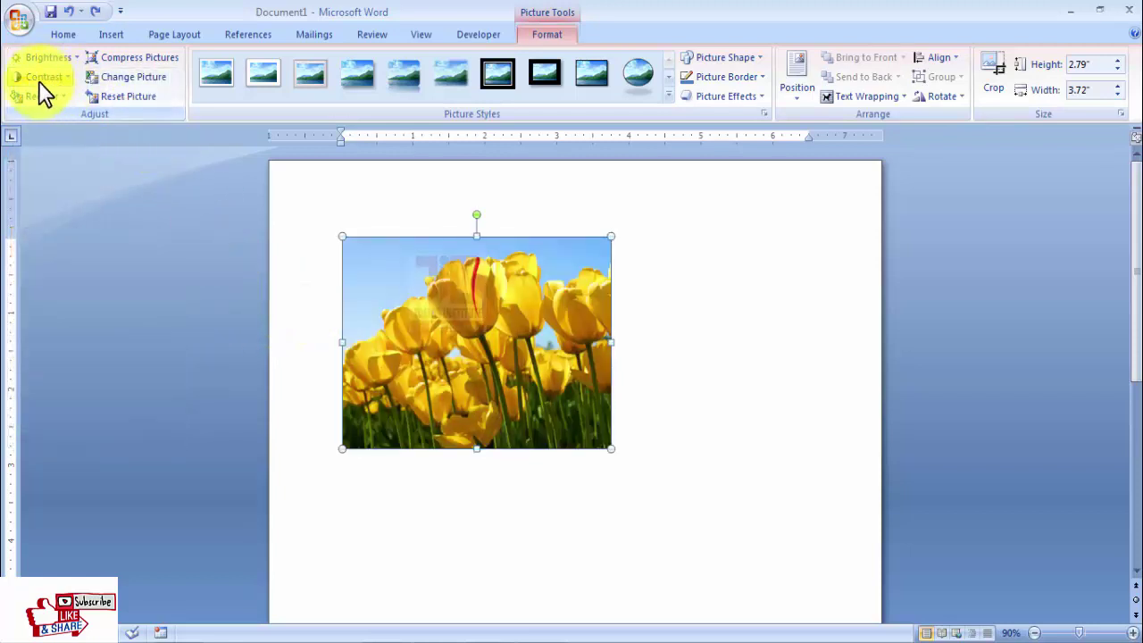
pyautogui.click(64, 78)
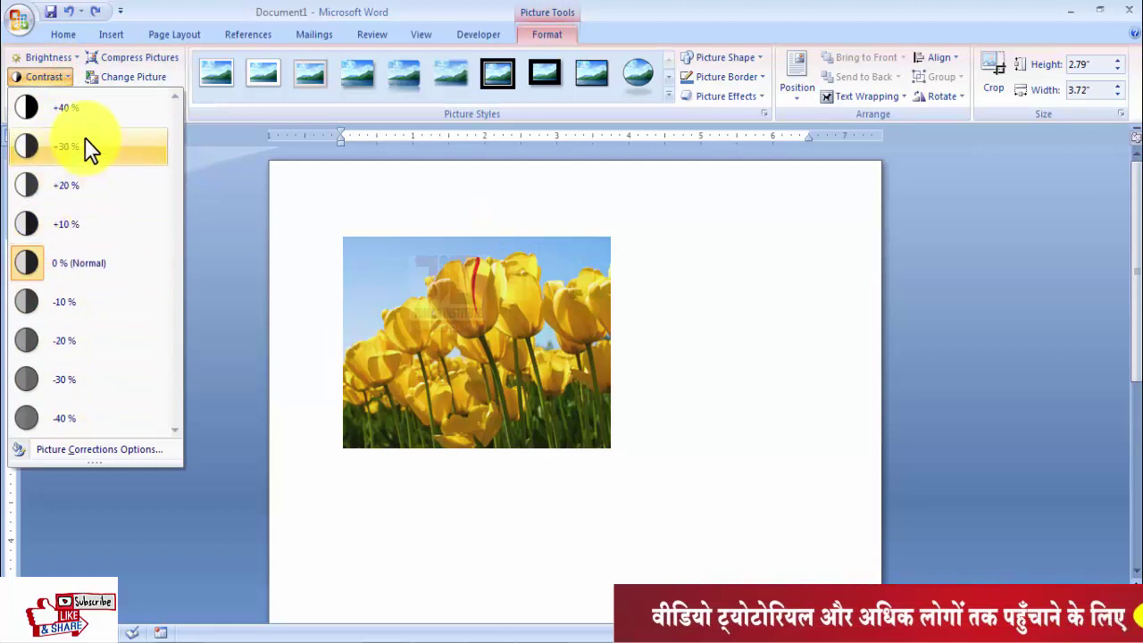
pyautogui.click(268, 225)
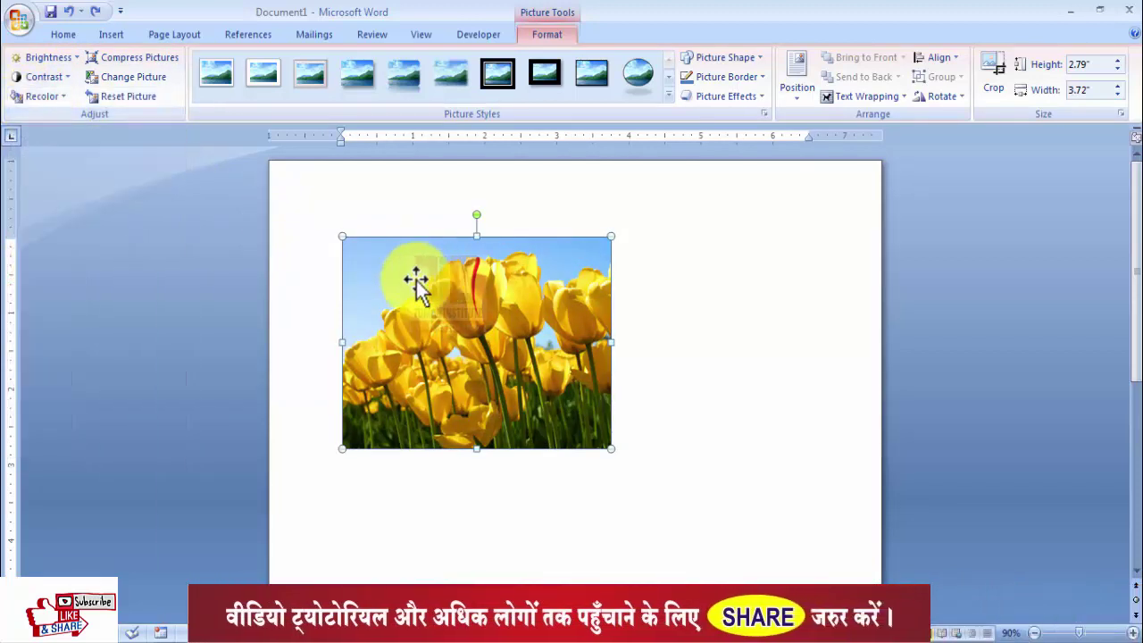
pyautogui.click(53, 97)
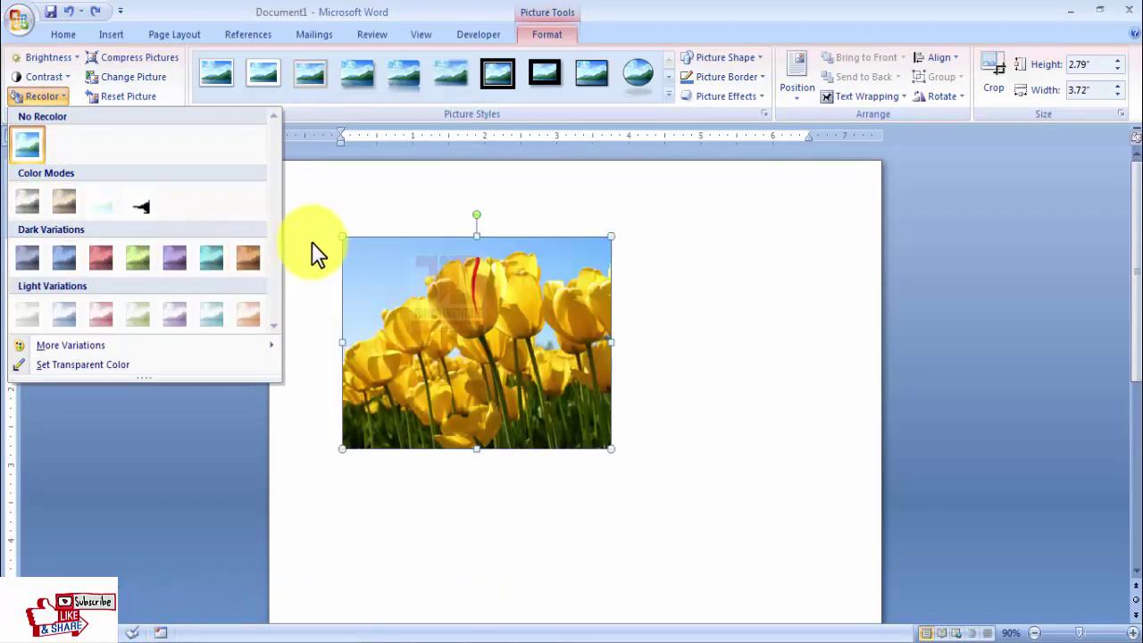
pyautogui.click(330, 226)
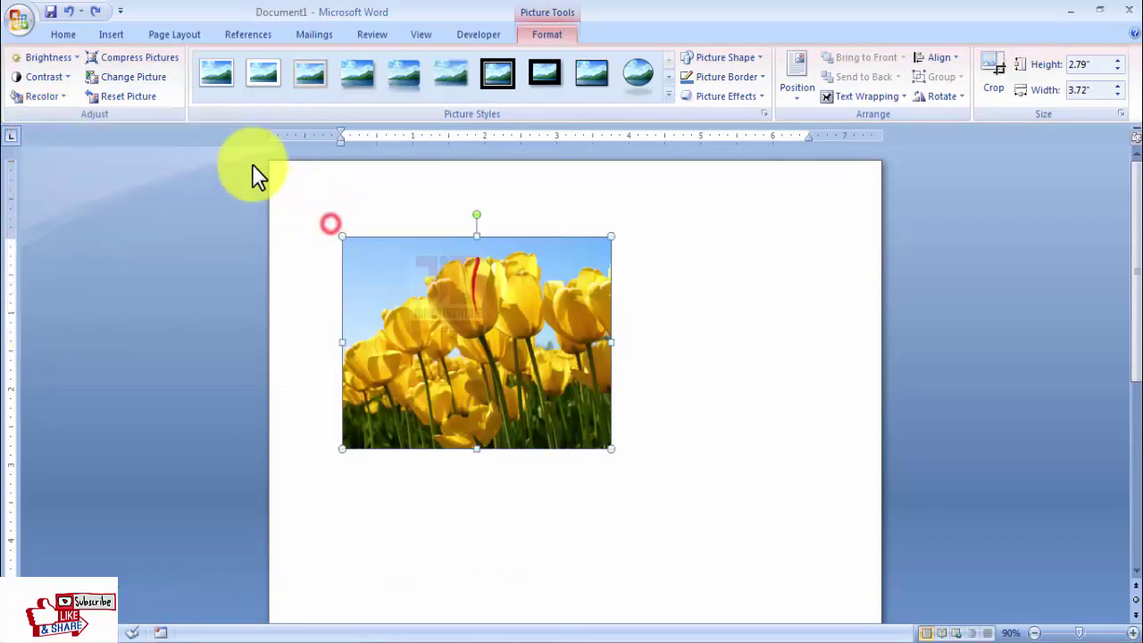
# Step: Dismiss Compress Pictures and shrink the picture to about 2.99 by 2.24 inches
pyautogui.click(130, 63)
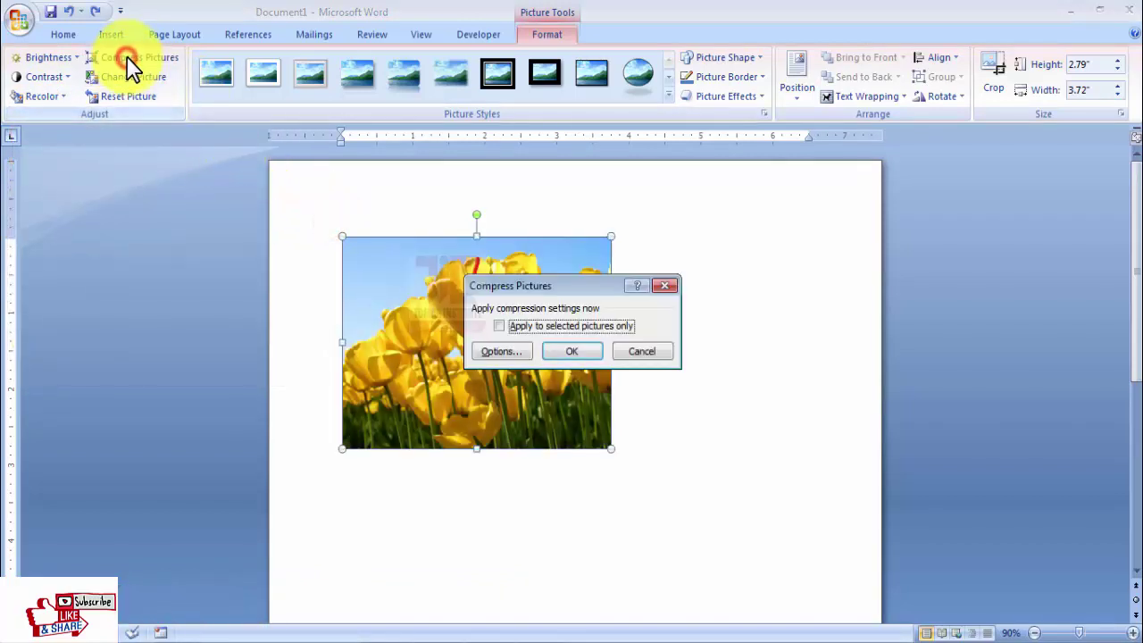
pyautogui.click(666, 288)
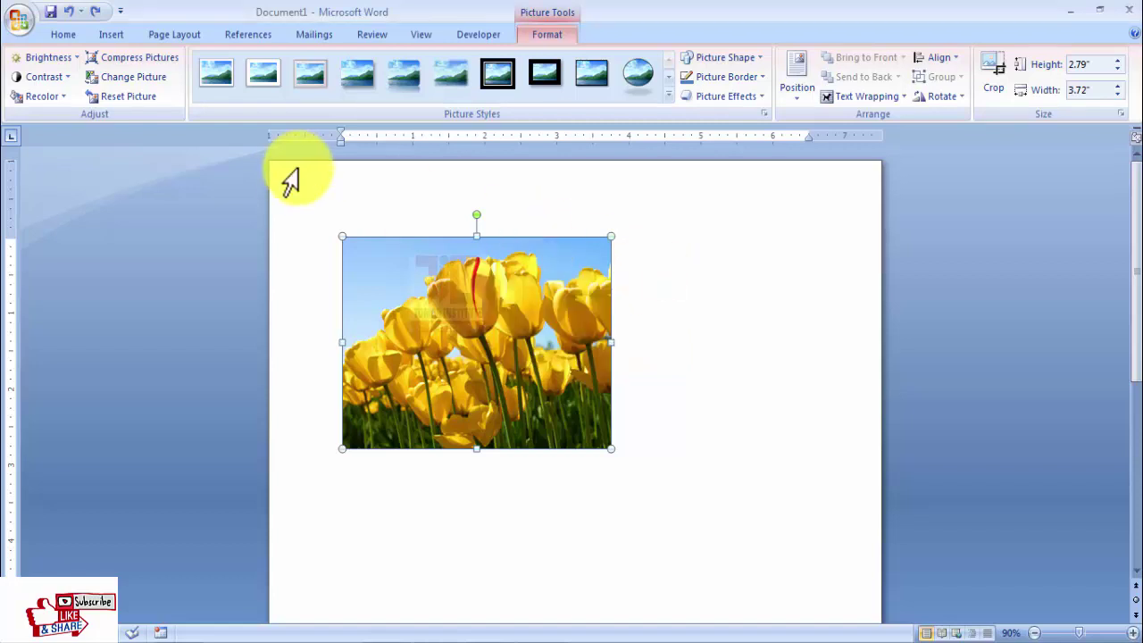
pyautogui.moveTo(610, 448); pyautogui.dragTo(558, 407)
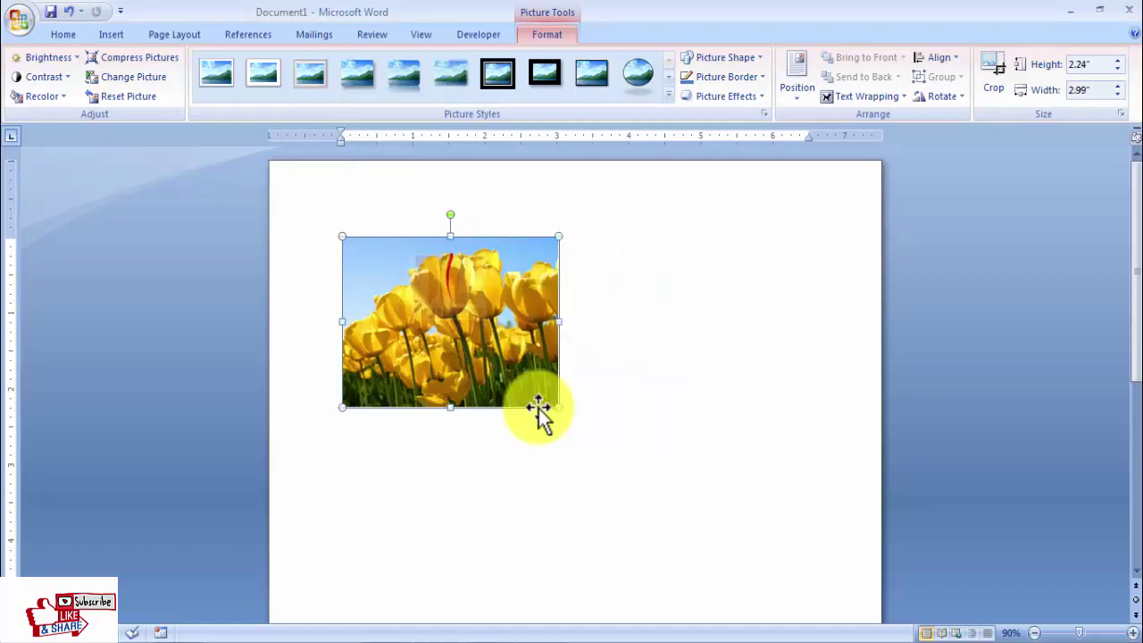
# Step: Replace the Tulips picture with the Desert sample image
pyautogui.click(142, 77)
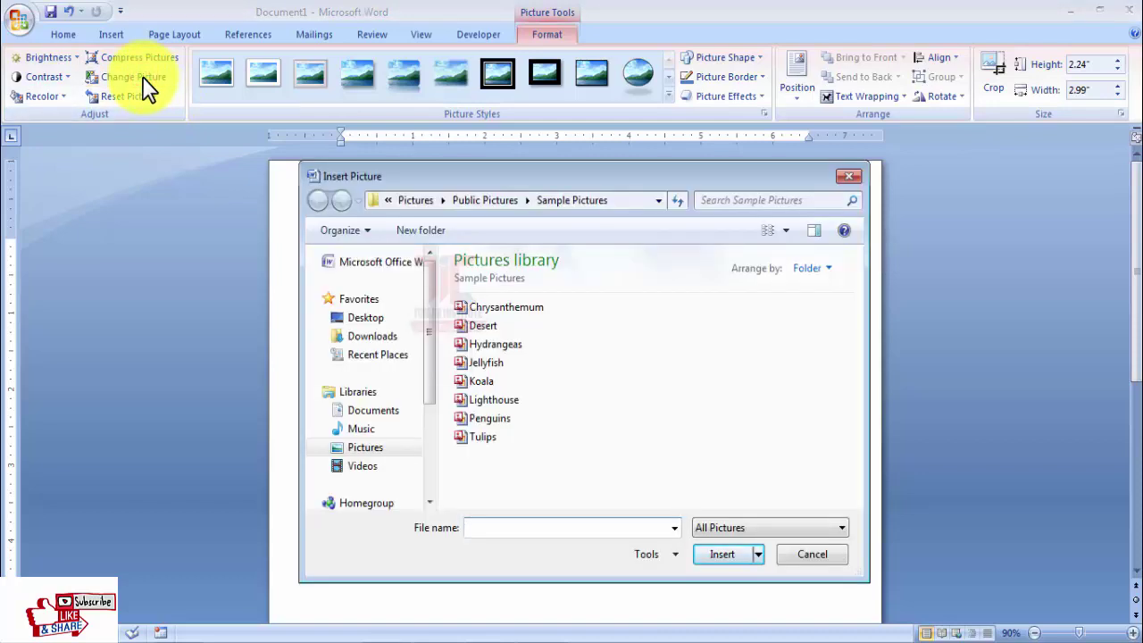
pyautogui.moveTo(419, 181); pyautogui.dragTo(611, 236)
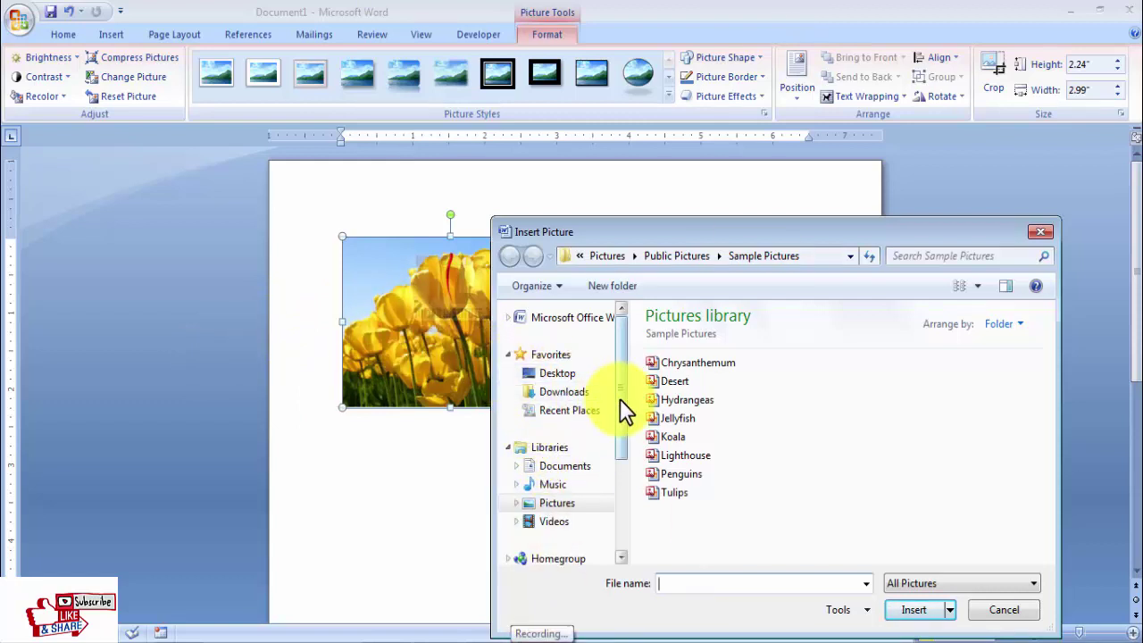
pyautogui.click(669, 384)
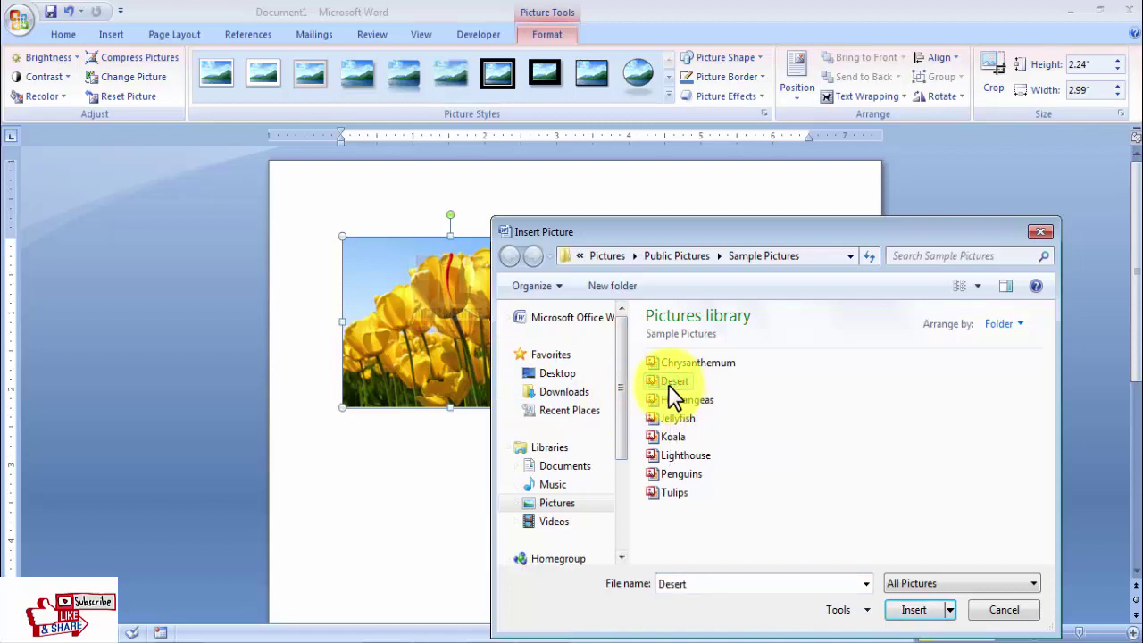
pyautogui.click(915, 613)
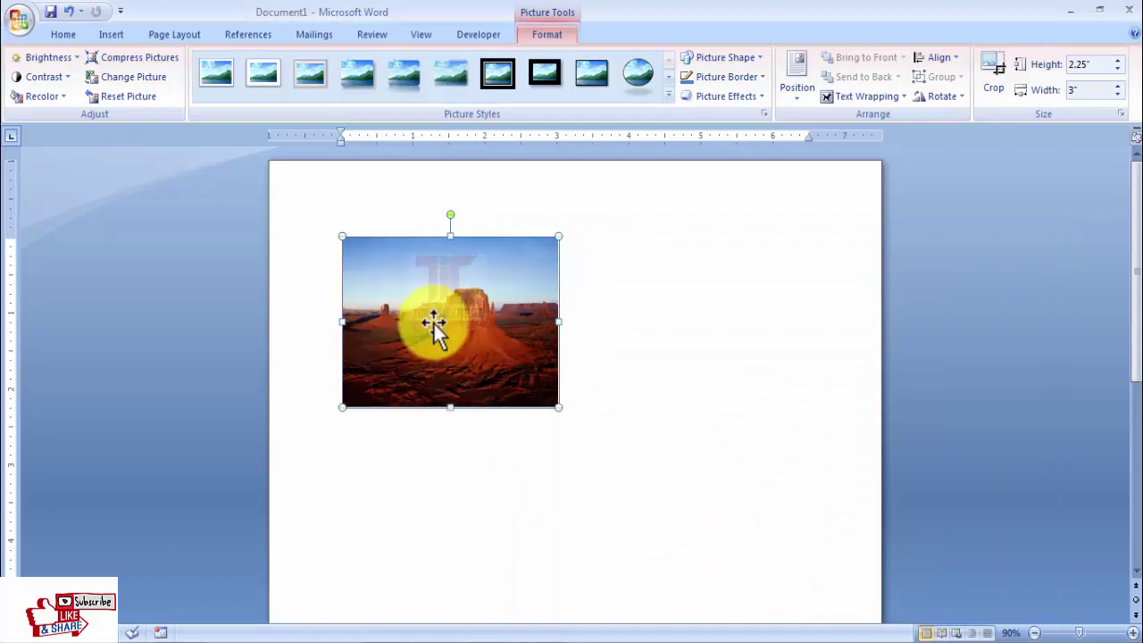
# Step: Enlarge the desert picture to about 4.11 by 3.08 inches, undoing size resets
pyautogui.click(113, 97)
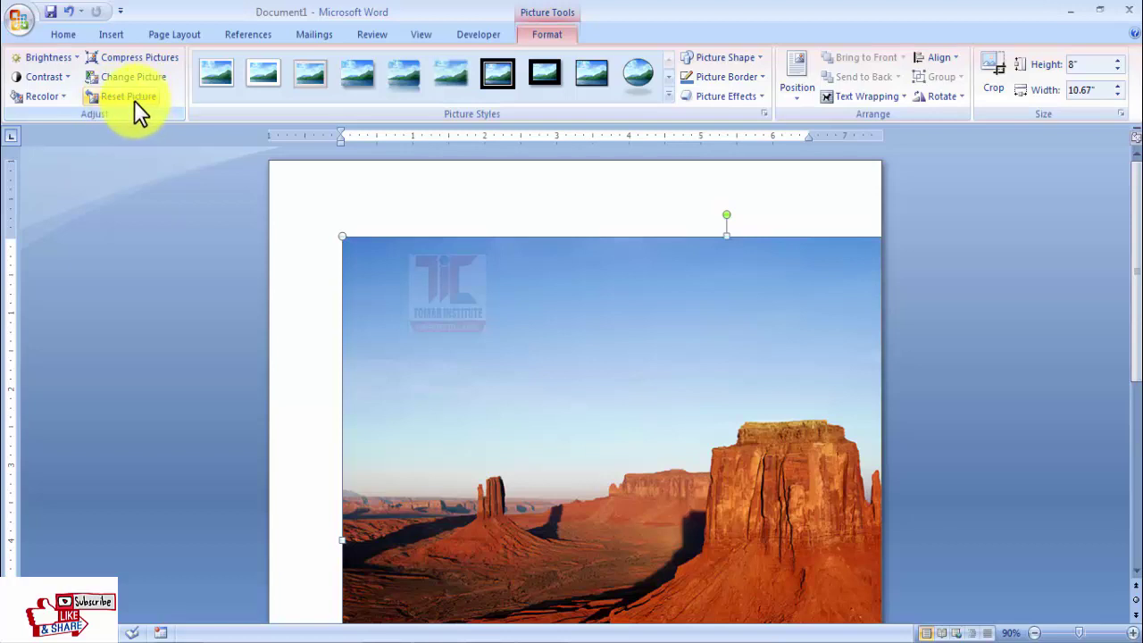
pyautogui.hotkey('ctrl', 'z')
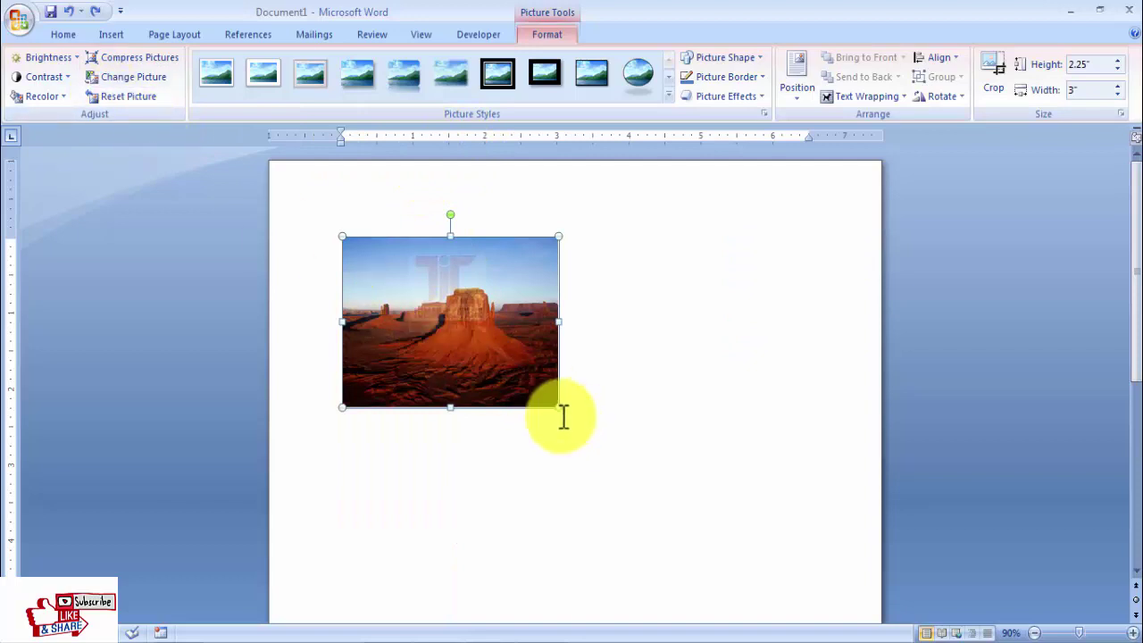
pyautogui.moveTo(558, 407); pyautogui.dragTo(638, 470)
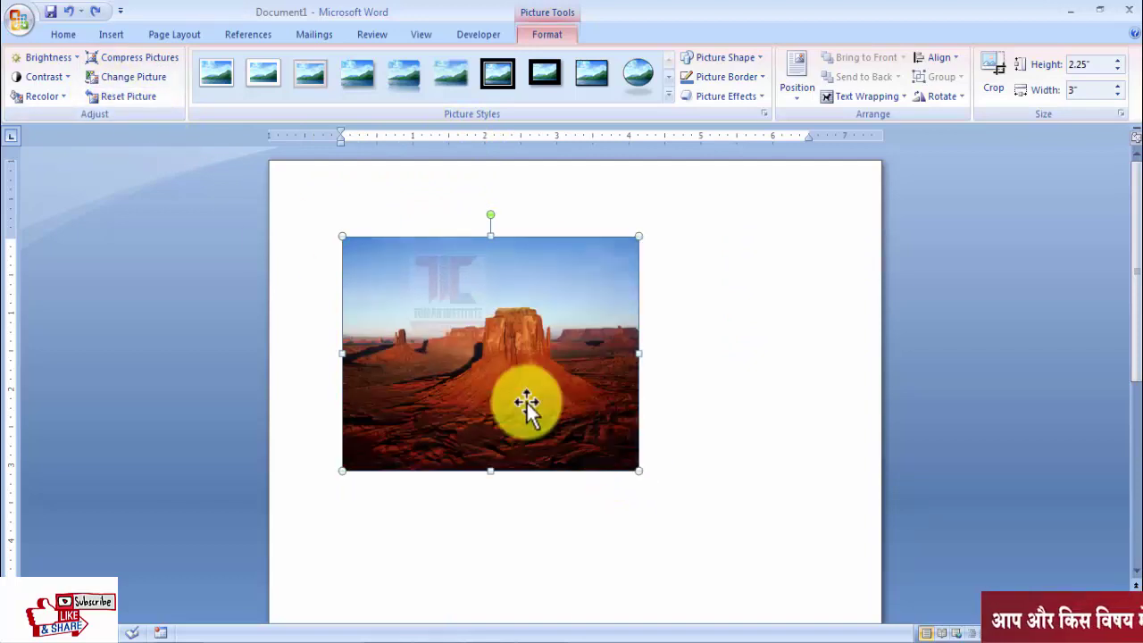
pyautogui.click(124, 96)
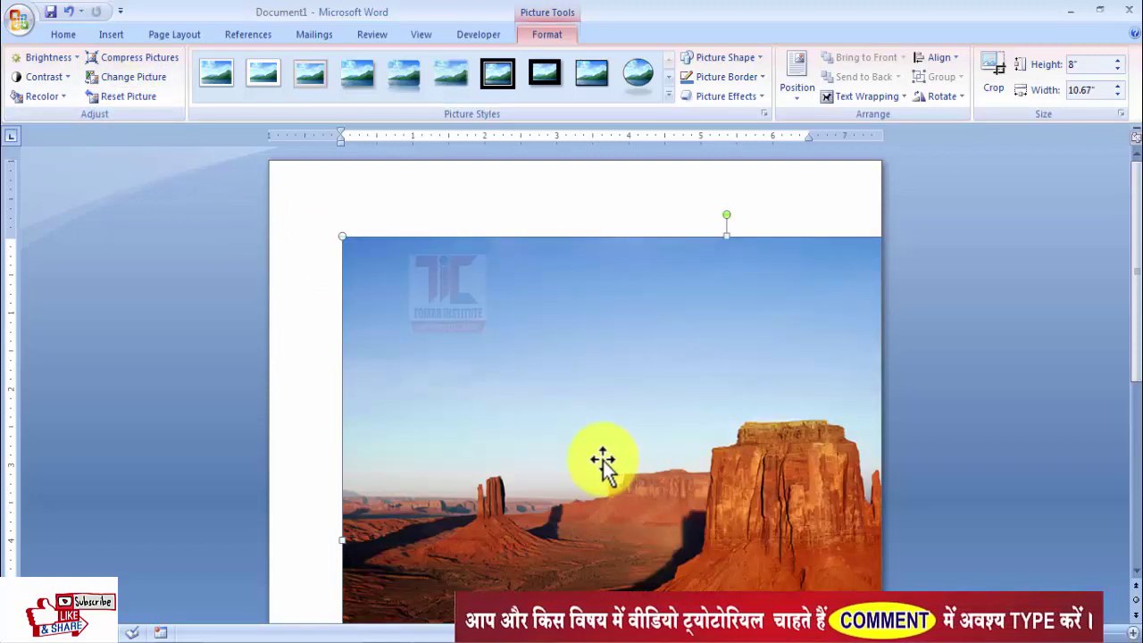
pyautogui.hotkey('ctrl', 'z')
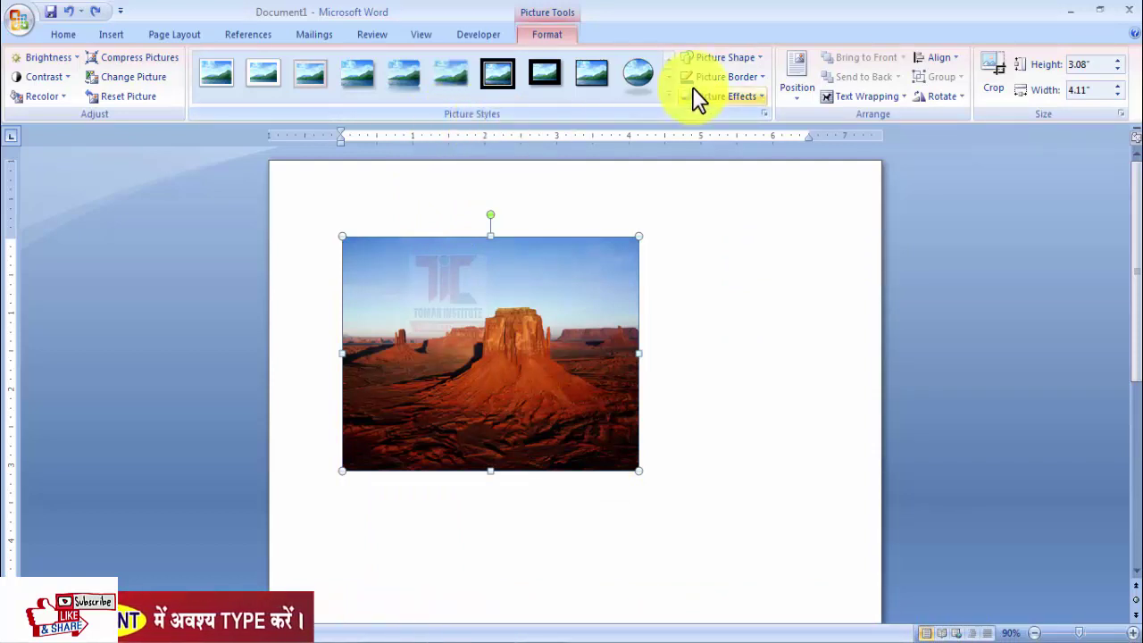
# Step: Apply the rounded framed style, then shape the photo as a one-corner snipped rectangle after trying a triangle
pyautogui.click(671, 96)
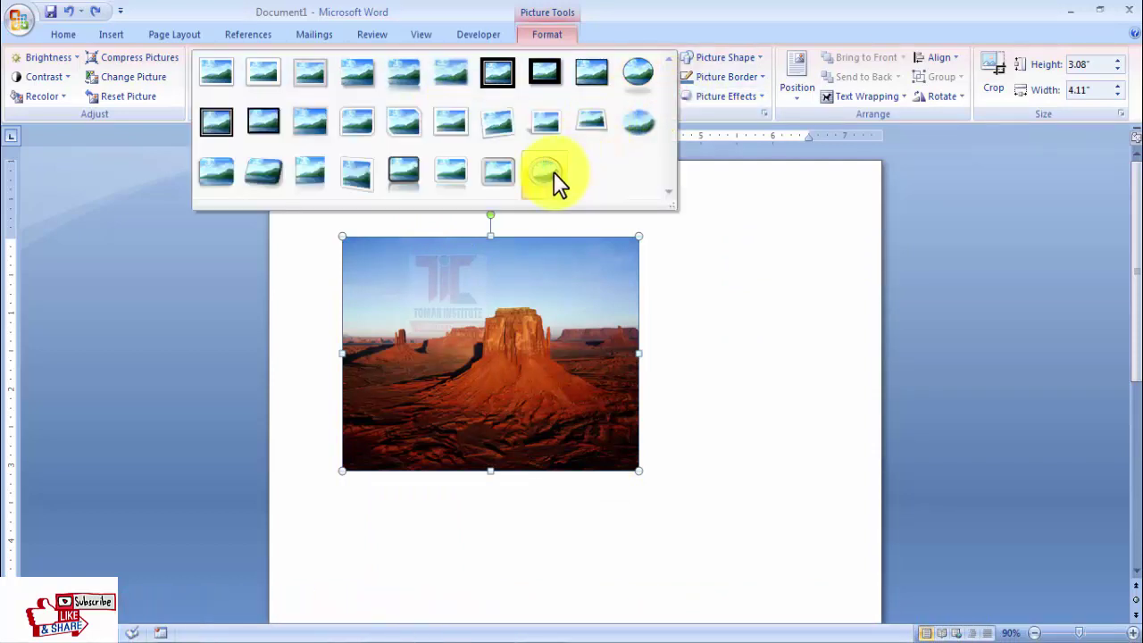
pyautogui.click(498, 172)
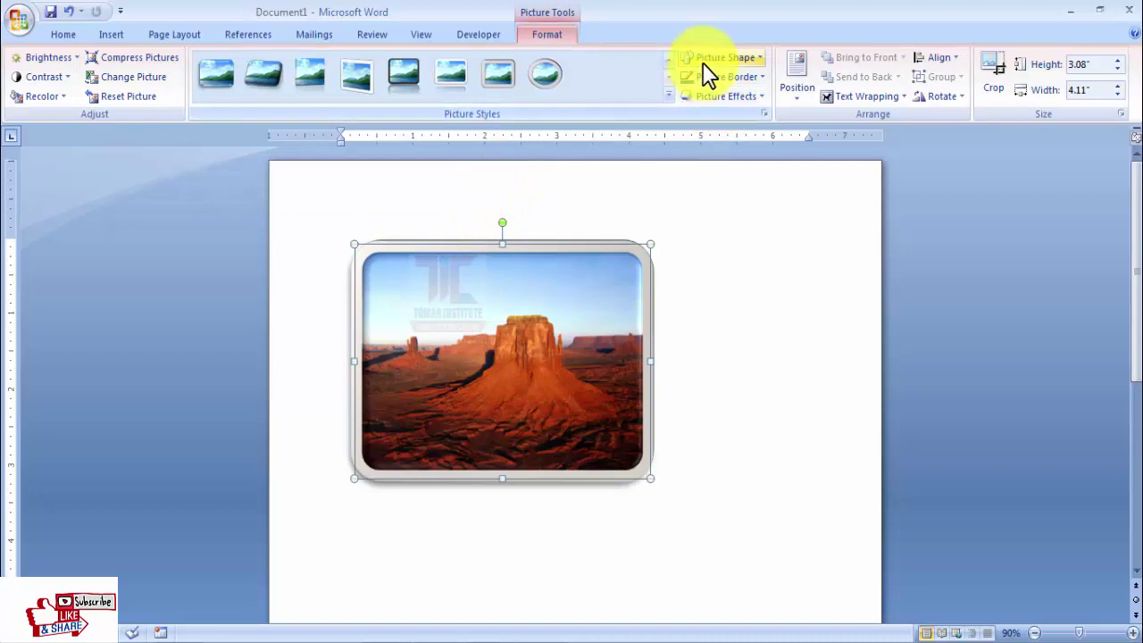
pyautogui.click(758, 59)
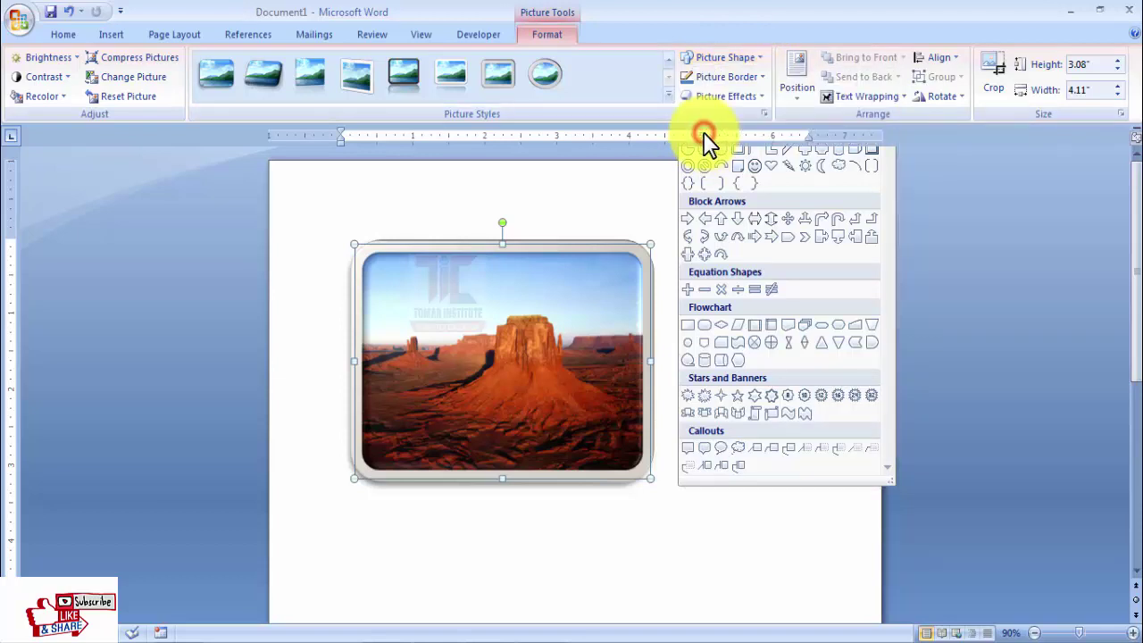
pyautogui.click(705, 135)
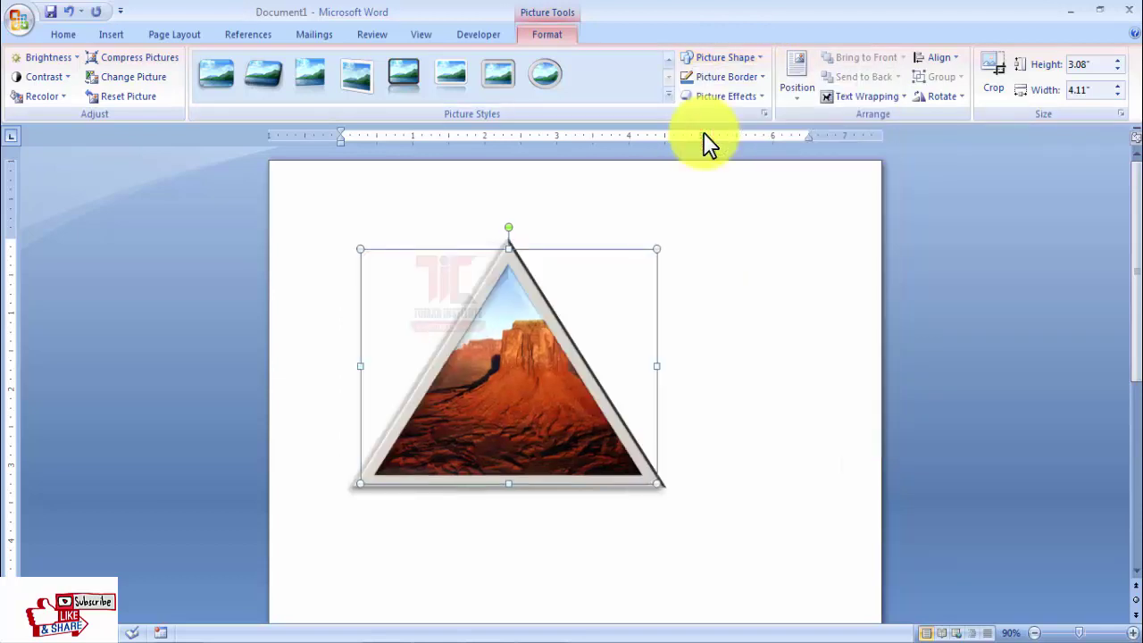
pyautogui.click(760, 57)
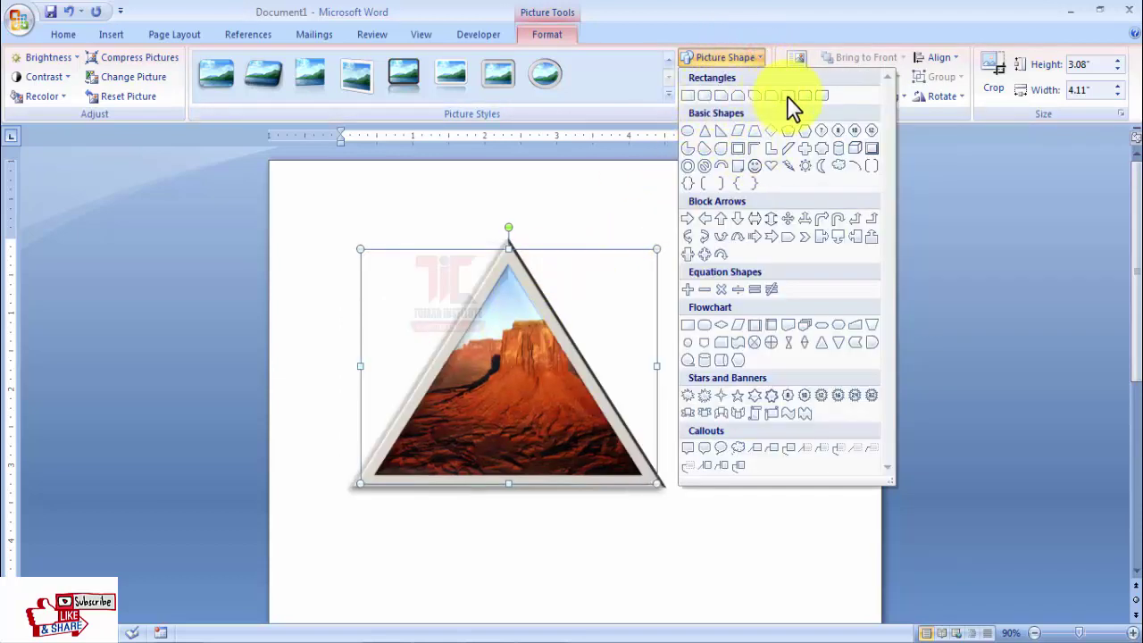
pyautogui.click(769, 95)
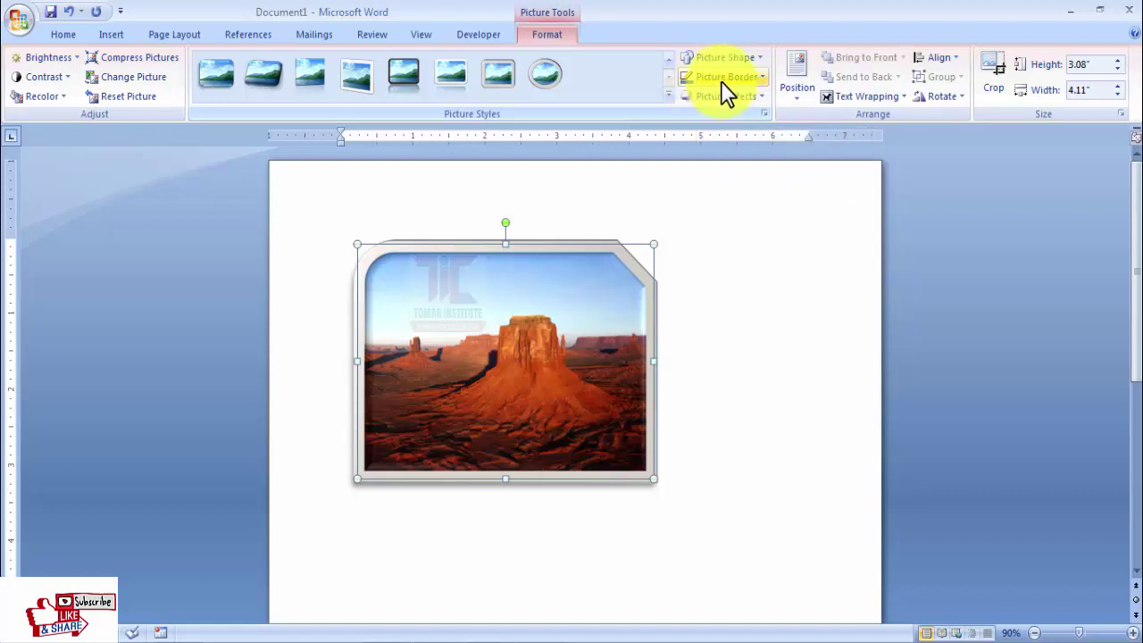
# Step: Give the photo a red picture border with a thicker line weight
pyautogui.click(760, 76)
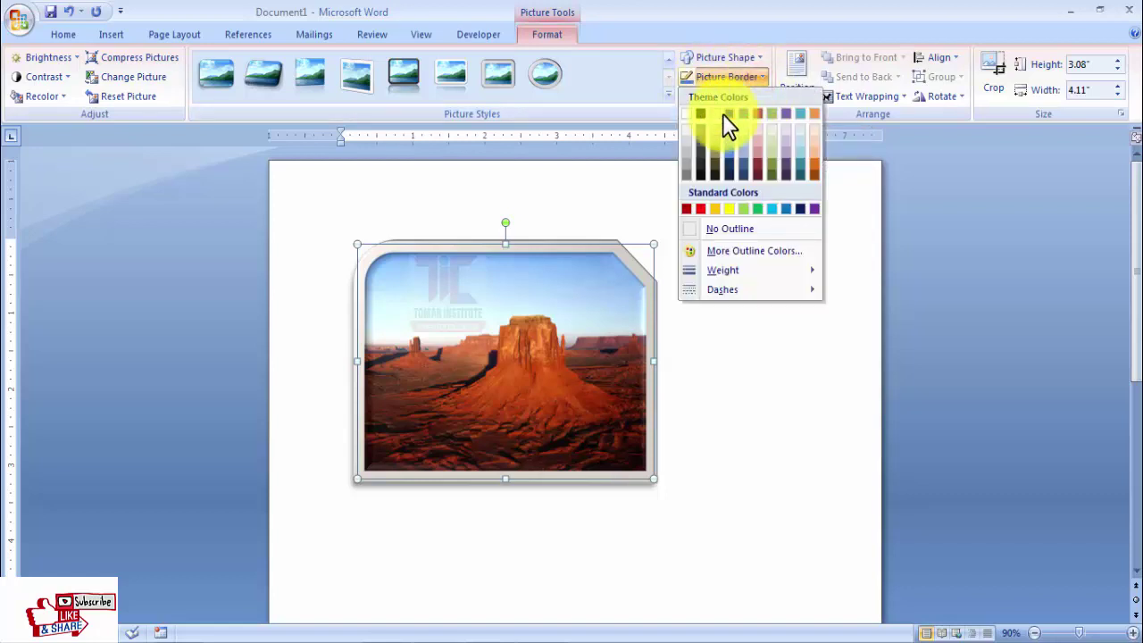
pyautogui.click(700, 209)
pyautogui.click(753, 78)
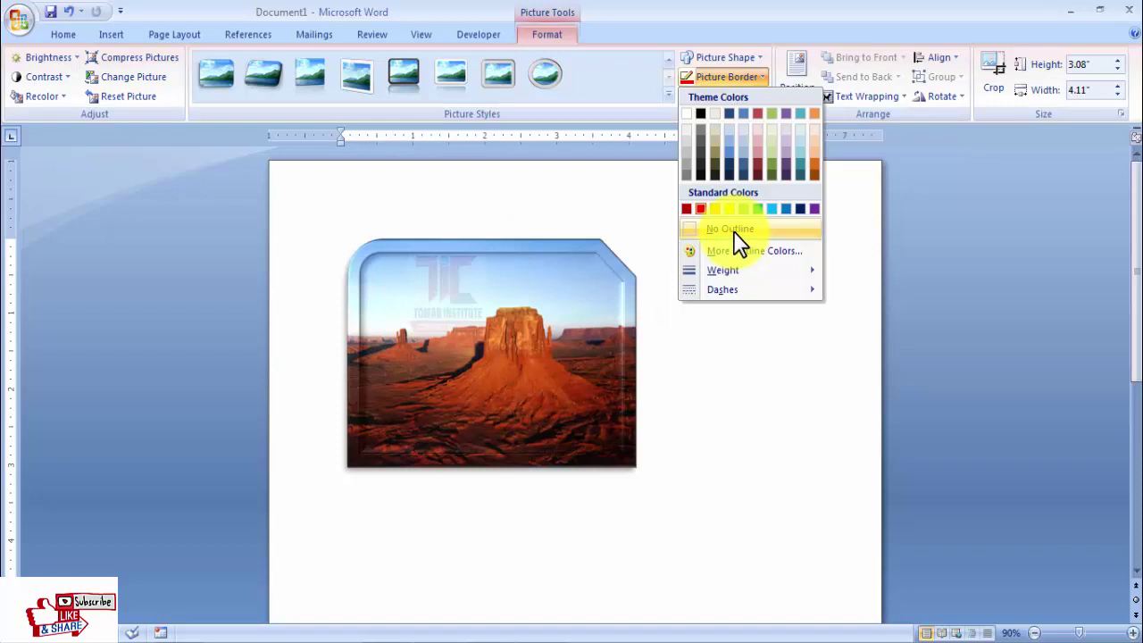
pyautogui.moveTo(760, 271)
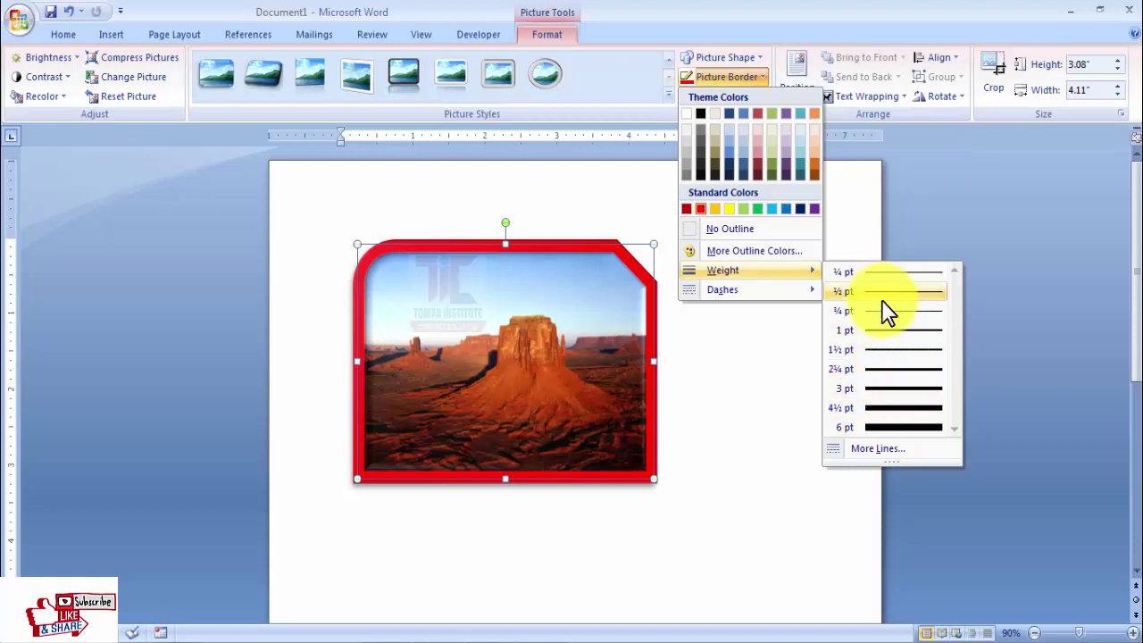
pyautogui.moveTo(805, 291)
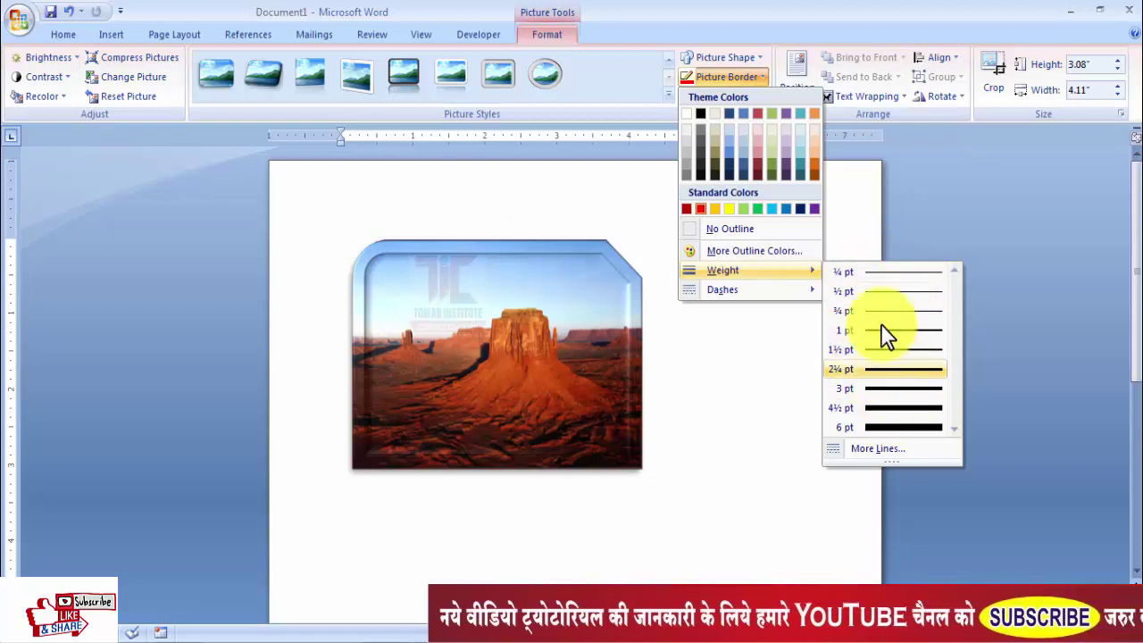
pyautogui.moveTo(721, 293)
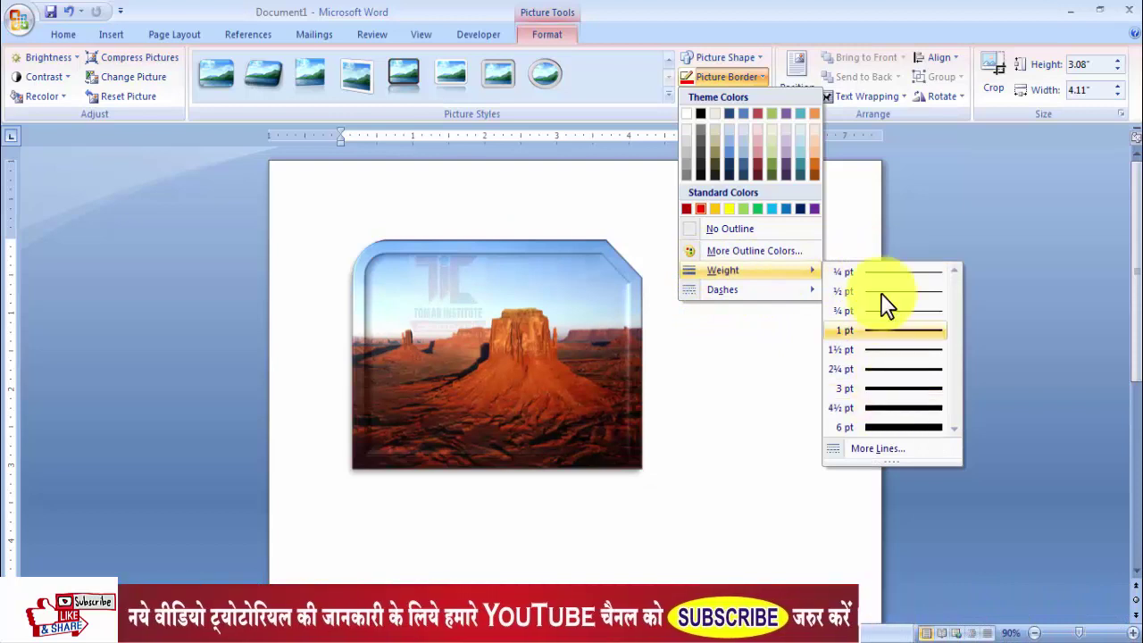
pyautogui.click(857, 388)
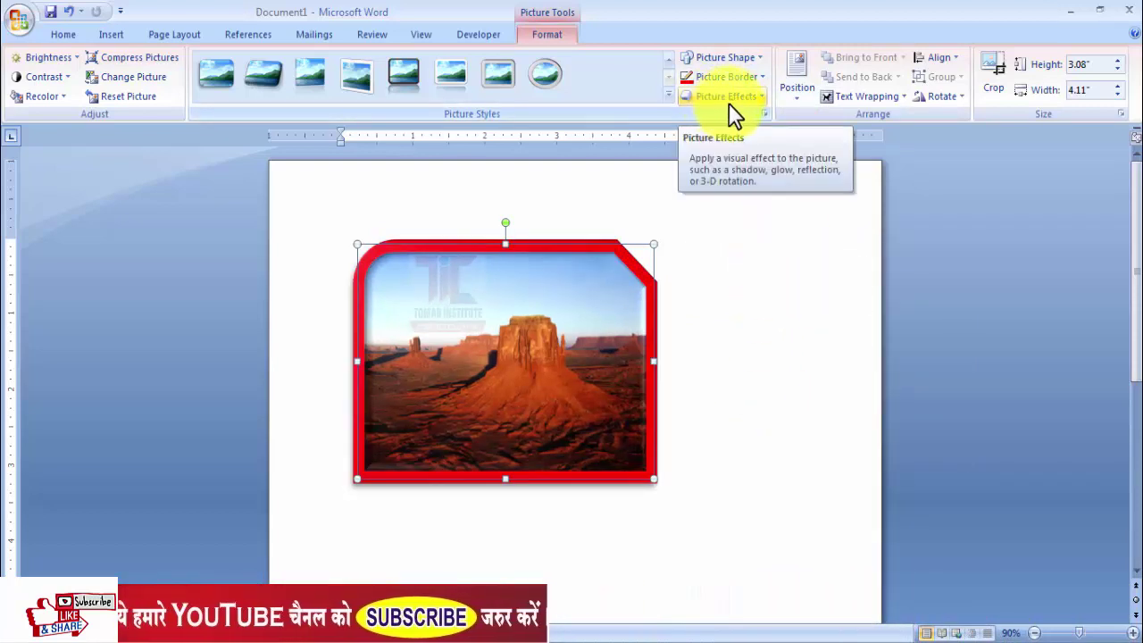
pyautogui.click(761, 96)
# Step: Apply a preset effect and an outer drop shadow to the desert photo
pyautogui.moveTo(736, 132)
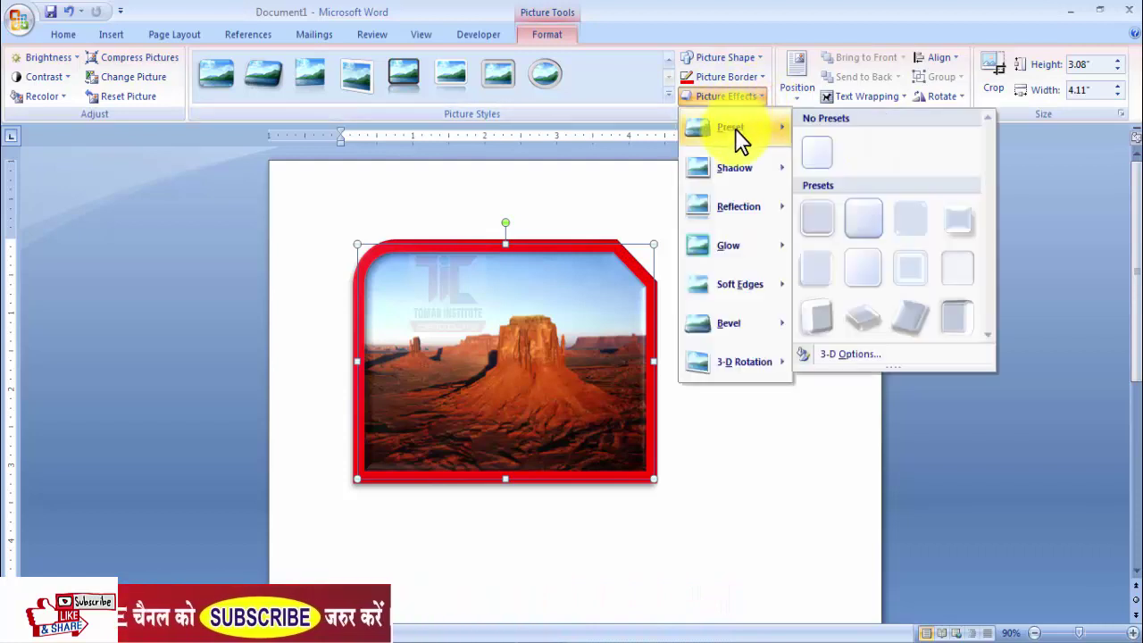
pyautogui.click(959, 217)
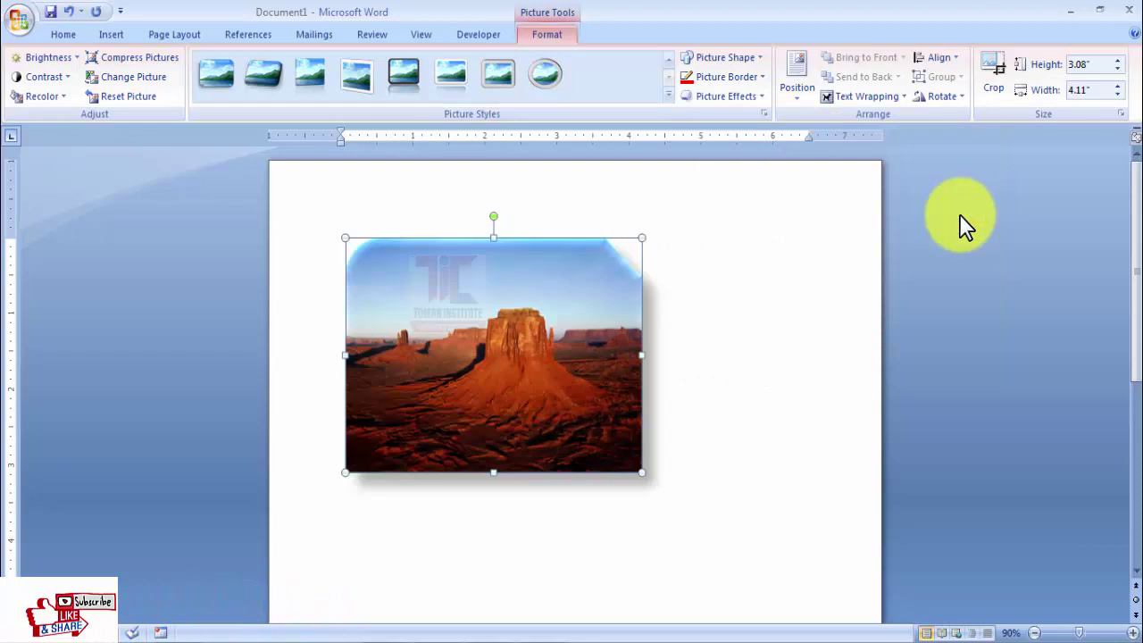
pyautogui.click(756, 97)
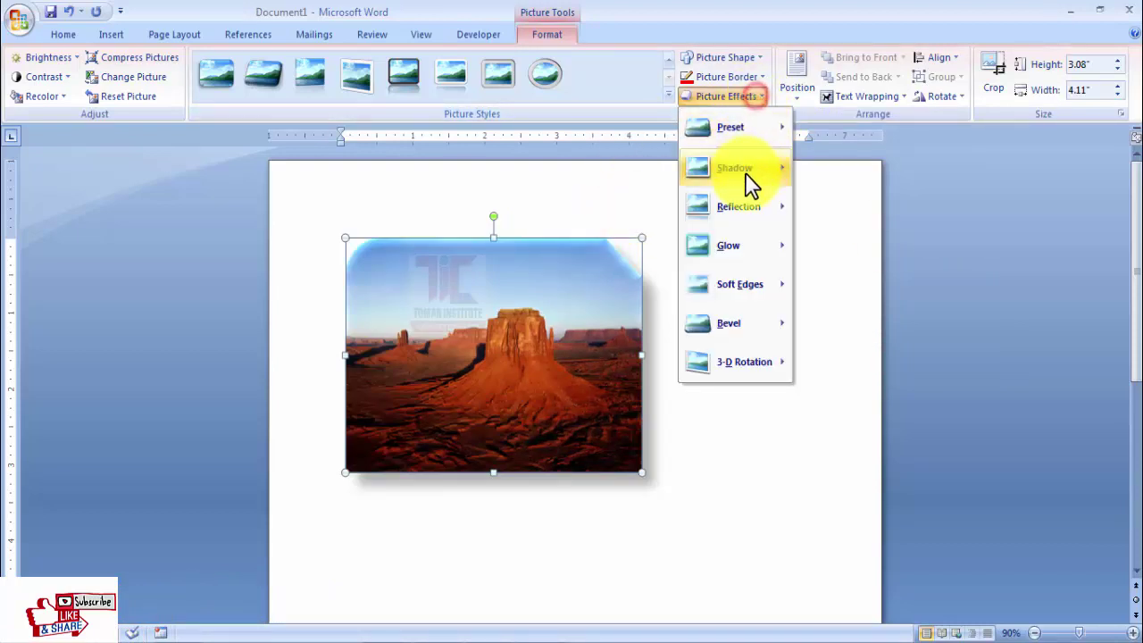
pyautogui.moveTo(750, 186)
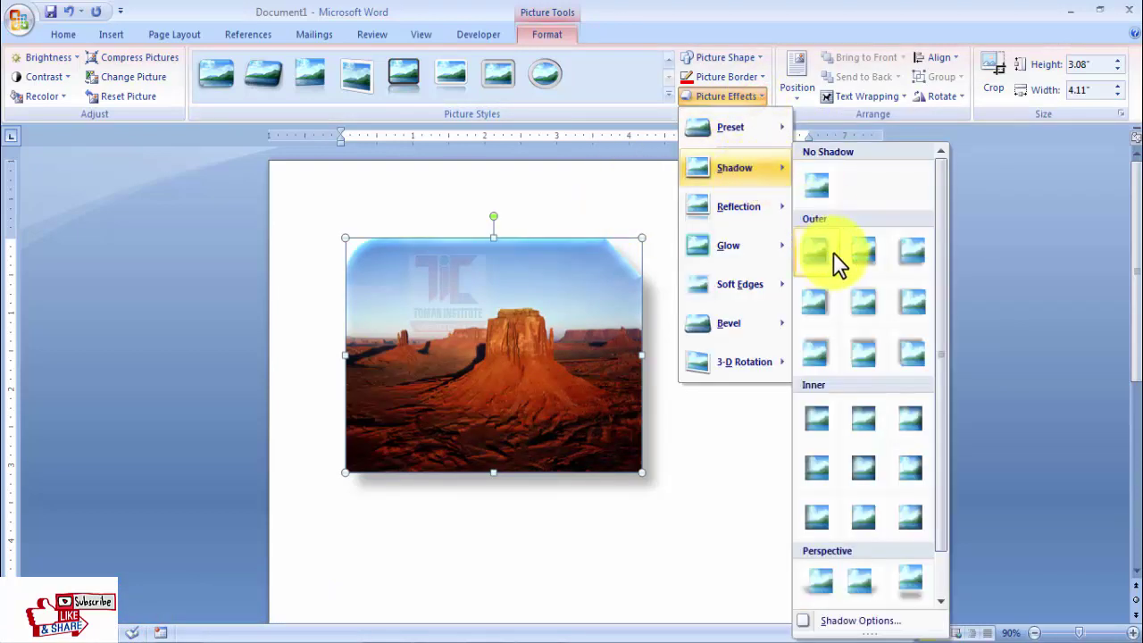
pyautogui.click(864, 251)
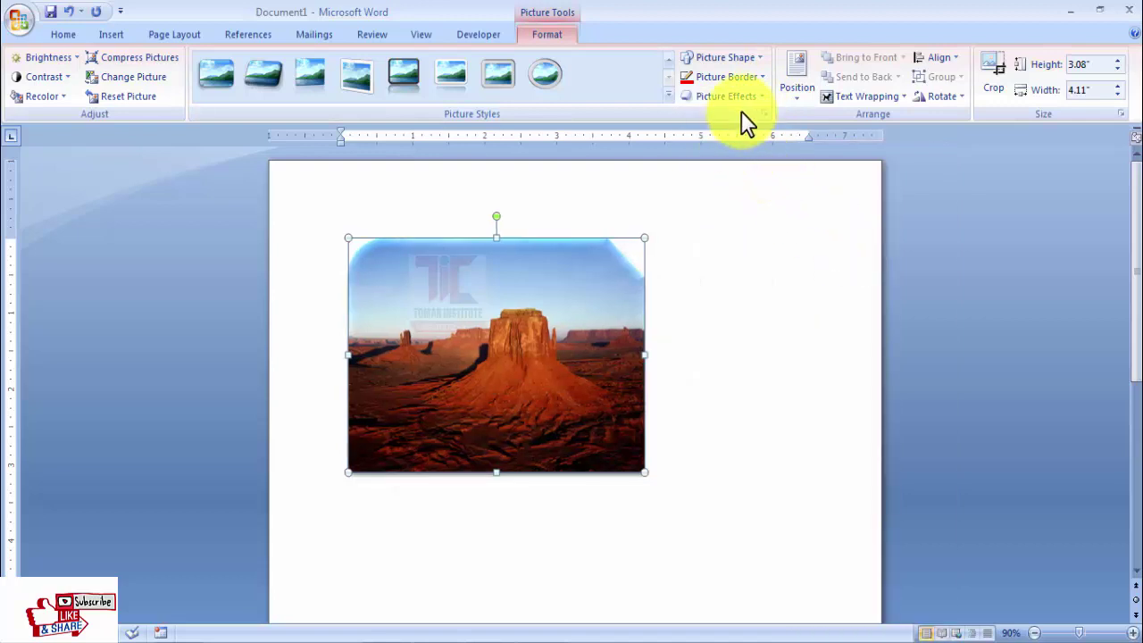
# Step: Try a perspective 3-D rotation, then undo it to keep the photo flat
pyautogui.click(752, 98)
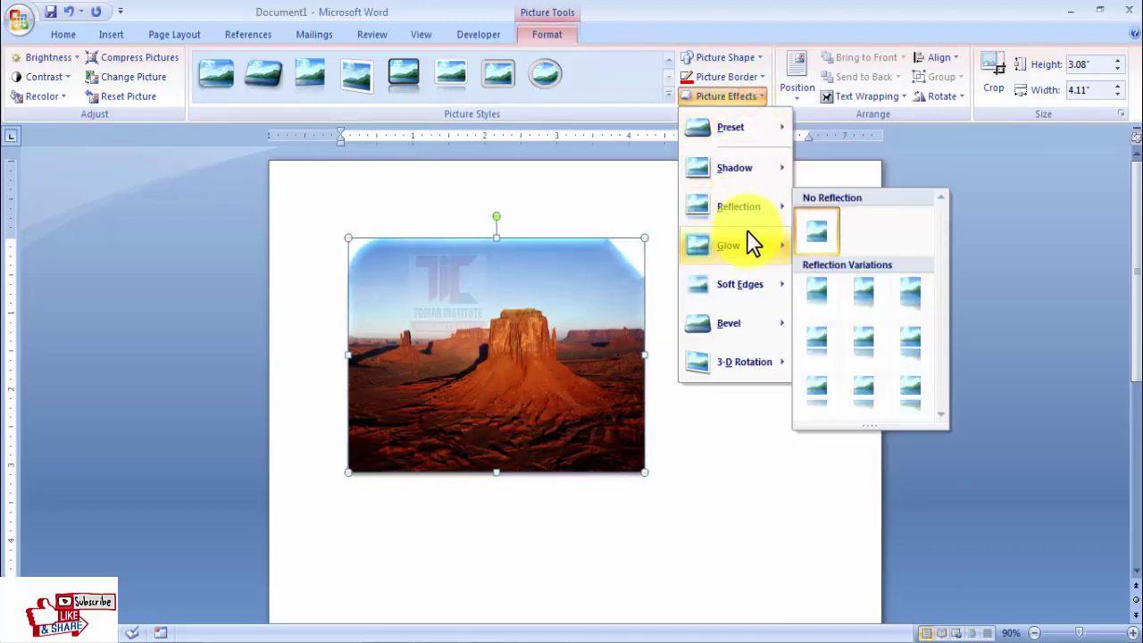
pyautogui.moveTo(749, 245)
pyautogui.moveTo(739, 326)
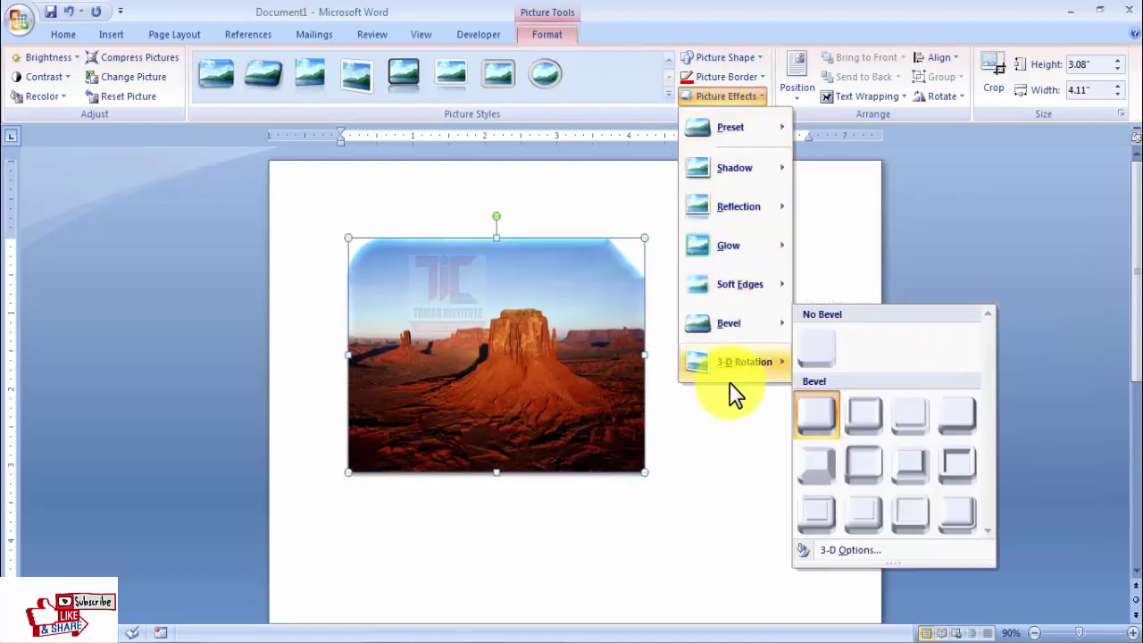
pyautogui.moveTo(739, 366)
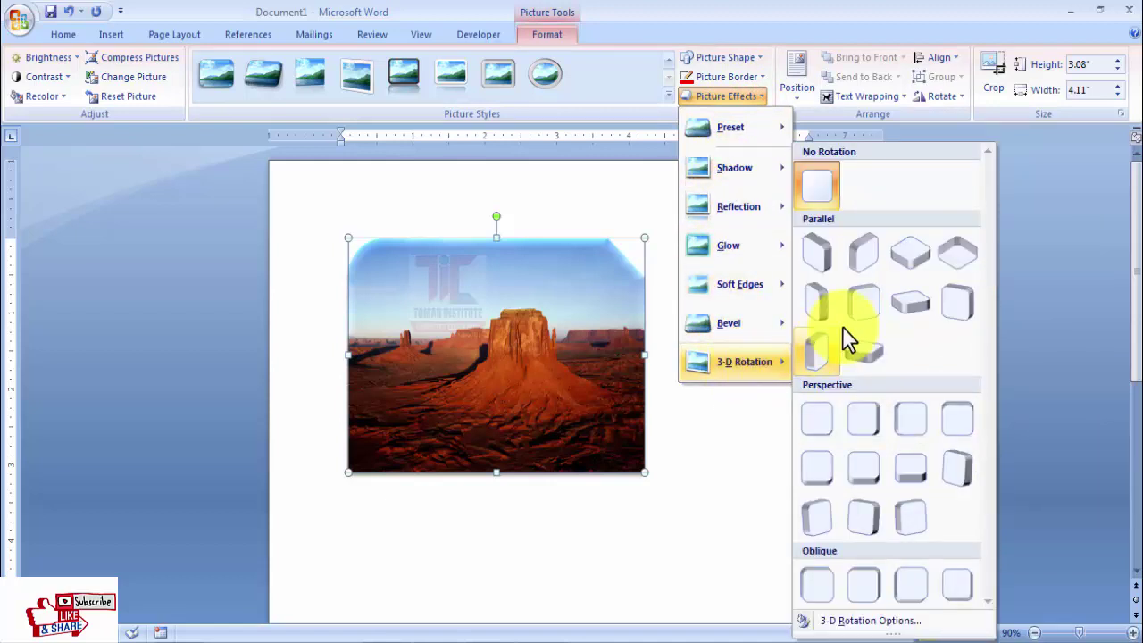
pyautogui.click(851, 348)
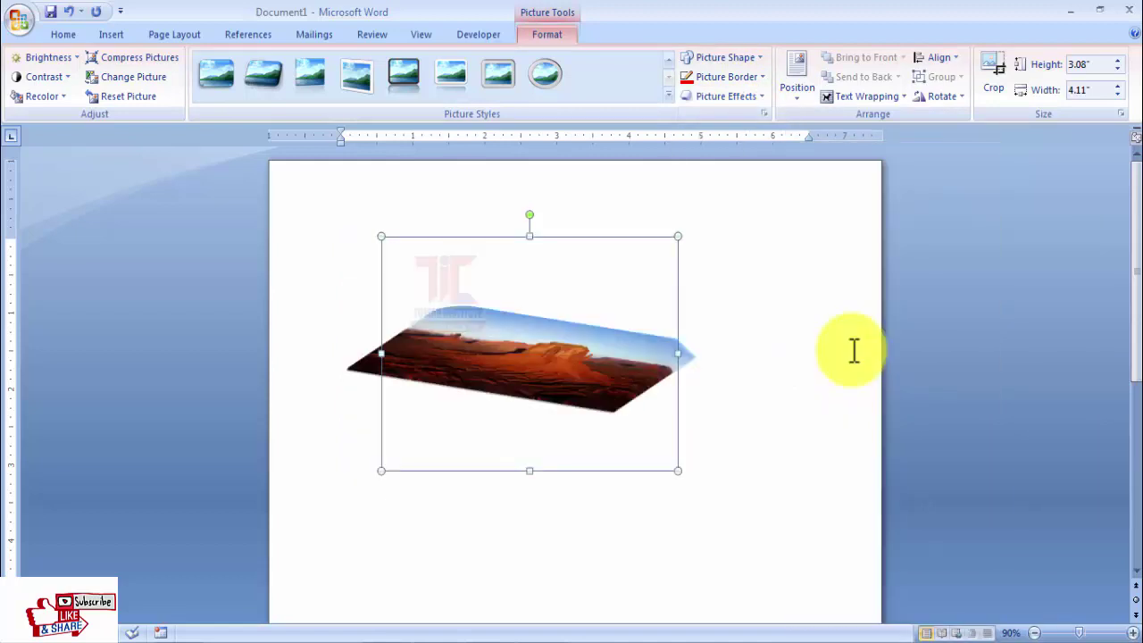
pyautogui.hotkey('ctrl', 'z')
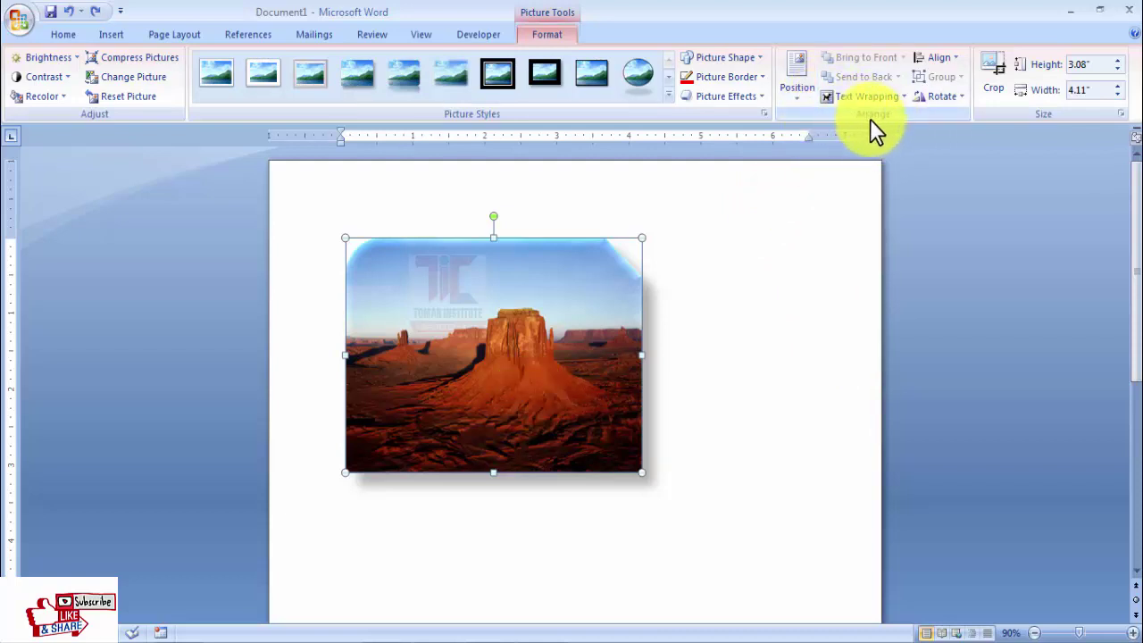
pyautogui.click(163, 37)
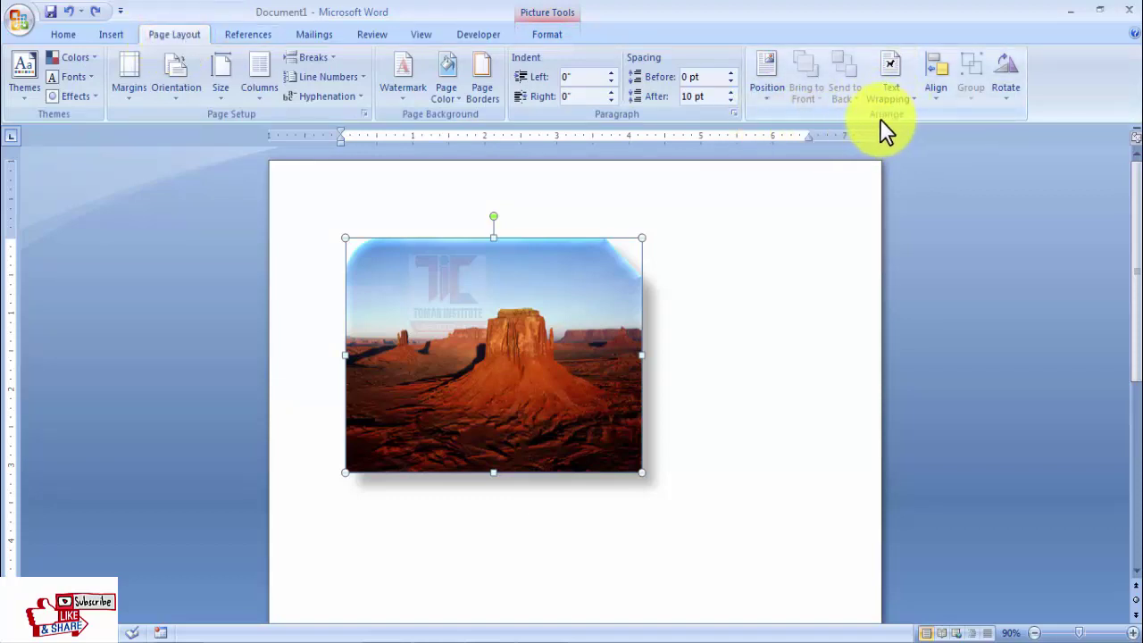
pyautogui.click(109, 34)
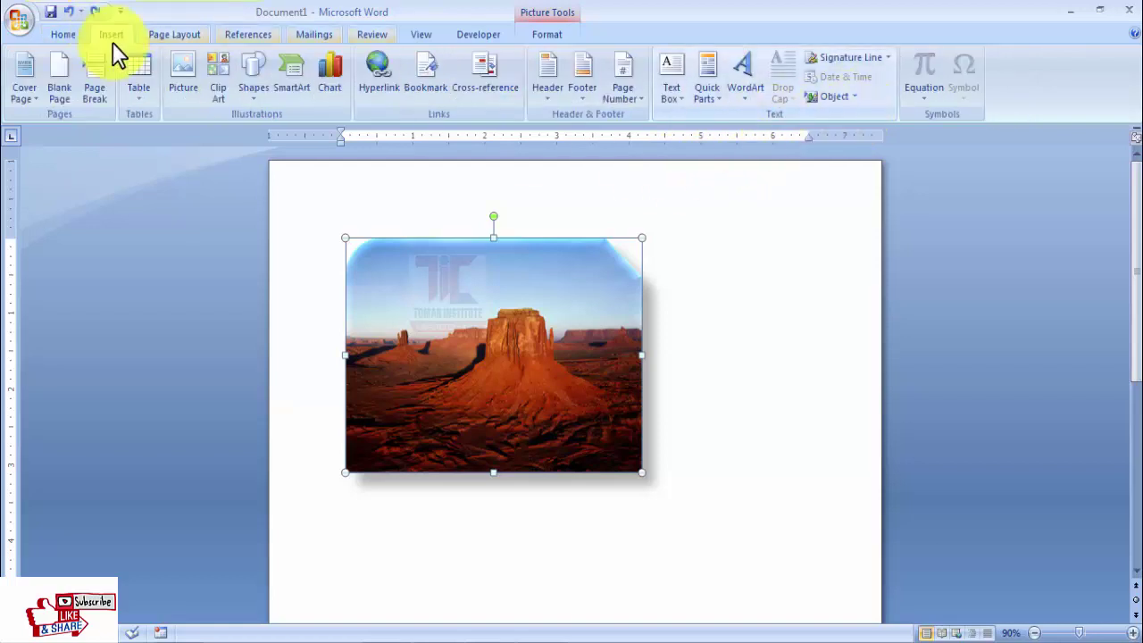
pyautogui.click(562, 35)
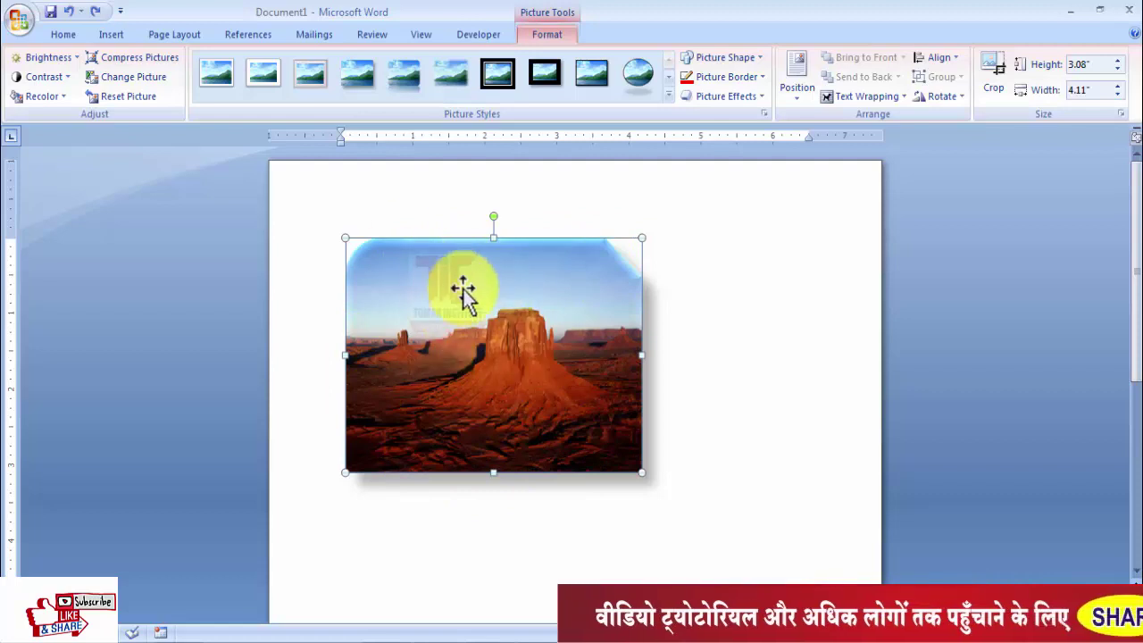
# Step: Crop the sides and sky away, leaving the butte at 2.06 by 2.2 inches
pyautogui.click(989, 75)
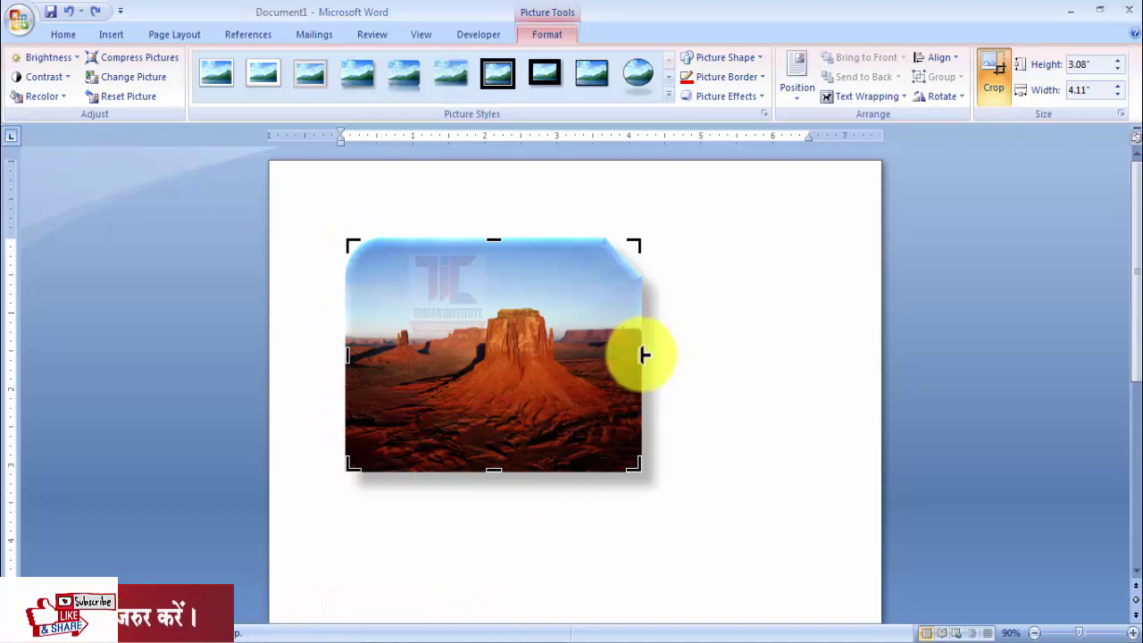
pyautogui.moveTo(641, 358); pyautogui.dragTo(596, 361)
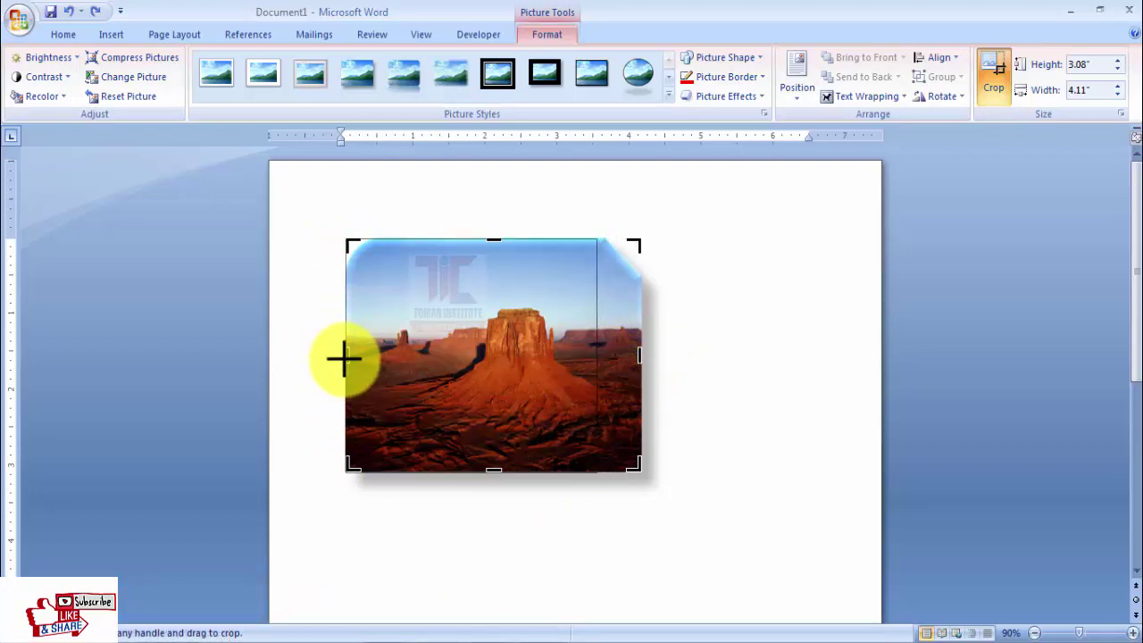
pyautogui.moveTo(346, 358); pyautogui.dragTo(446, 359)
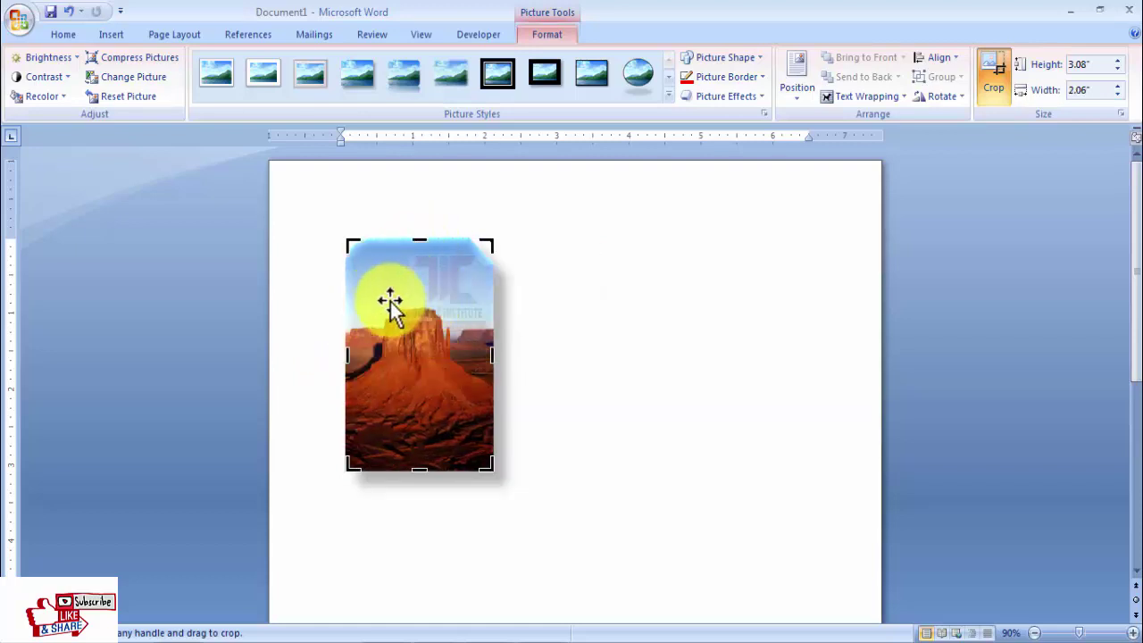
pyautogui.moveTo(391, 302); pyautogui.dragTo(423, 245)
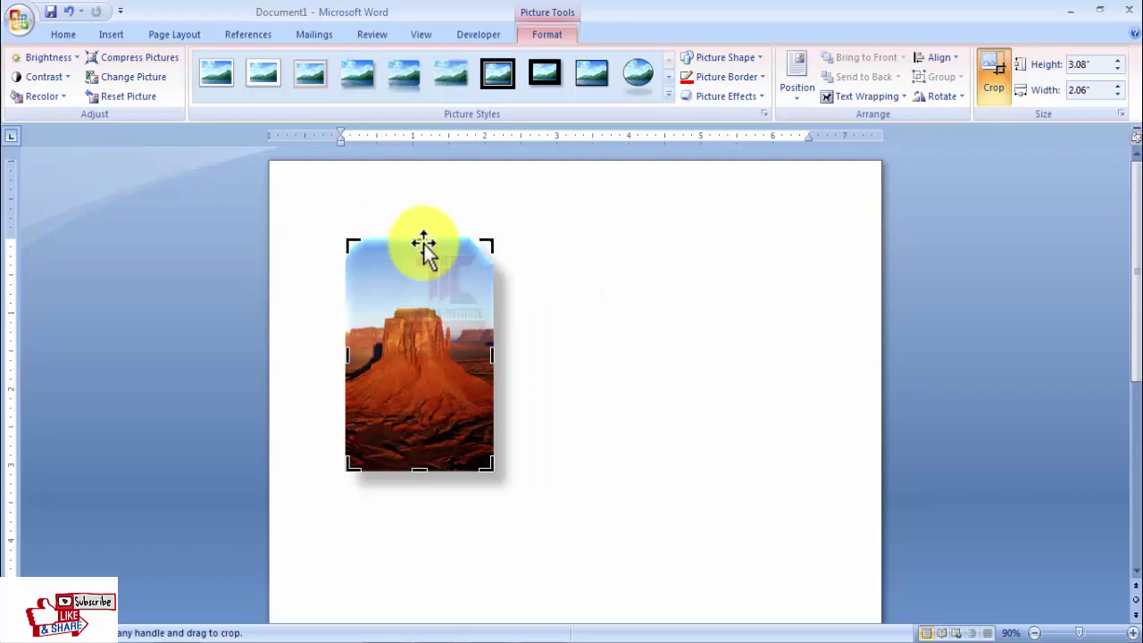
pyautogui.moveTo(419, 241); pyautogui.dragTo(421, 310)
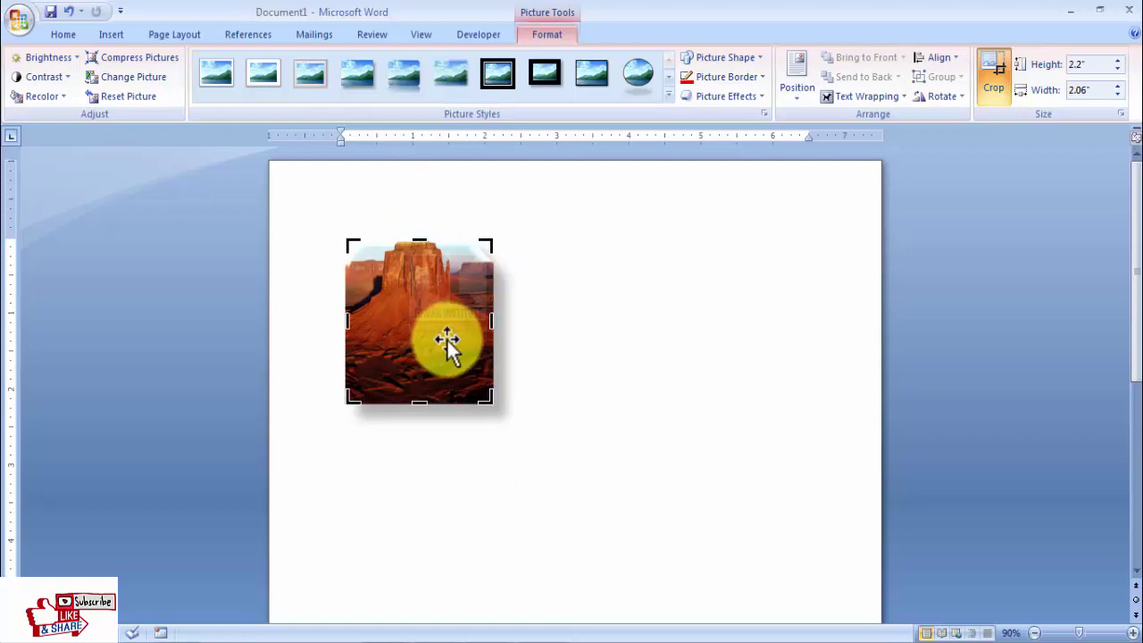
pyautogui.press('Escape')
pyautogui.click(441, 340)
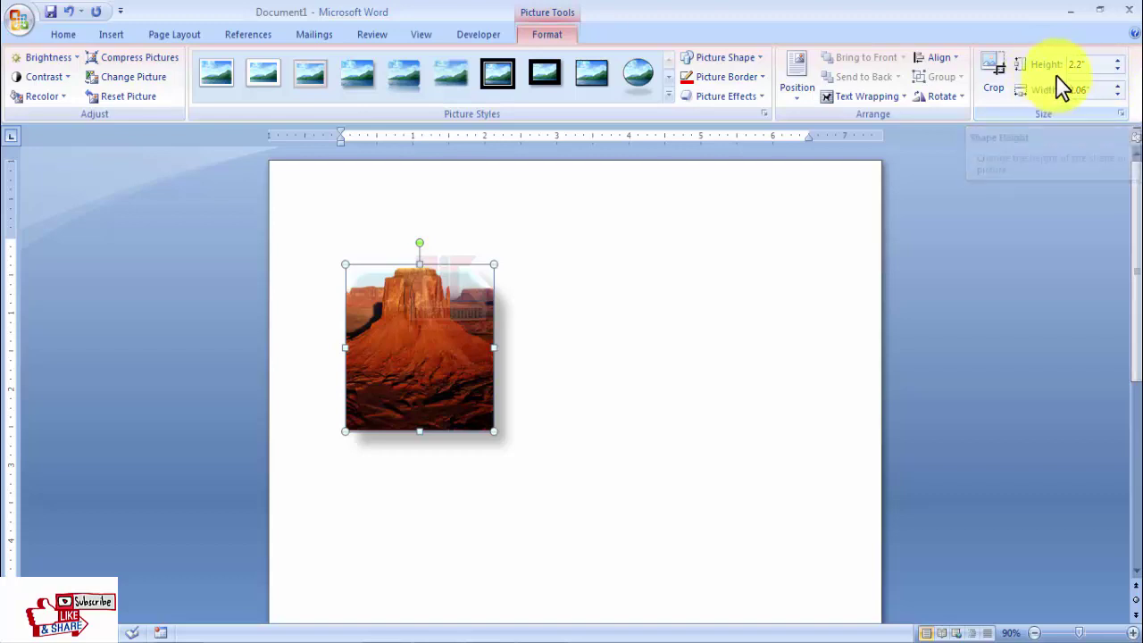
# Step: Raise the picture height stepwise to 3.97 inches, then undo to clear the page
pyautogui.click(1117, 58)
pyautogui.click(1119, 59)
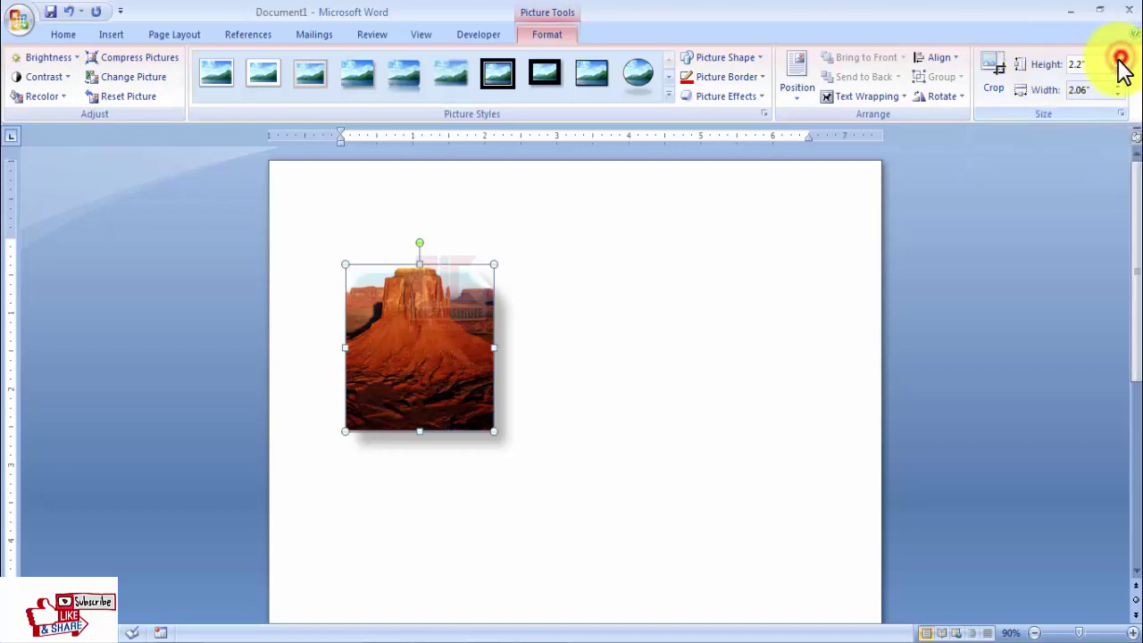
pyautogui.click(1120, 59)
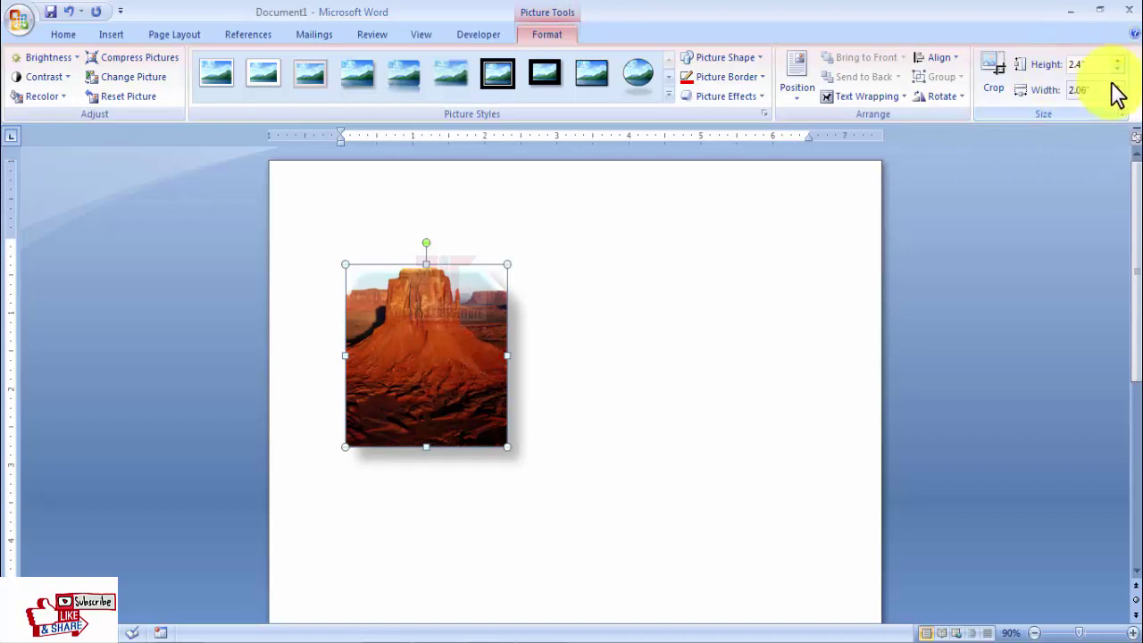
pyautogui.click(1117, 91)
pyautogui.click(1116, 87)
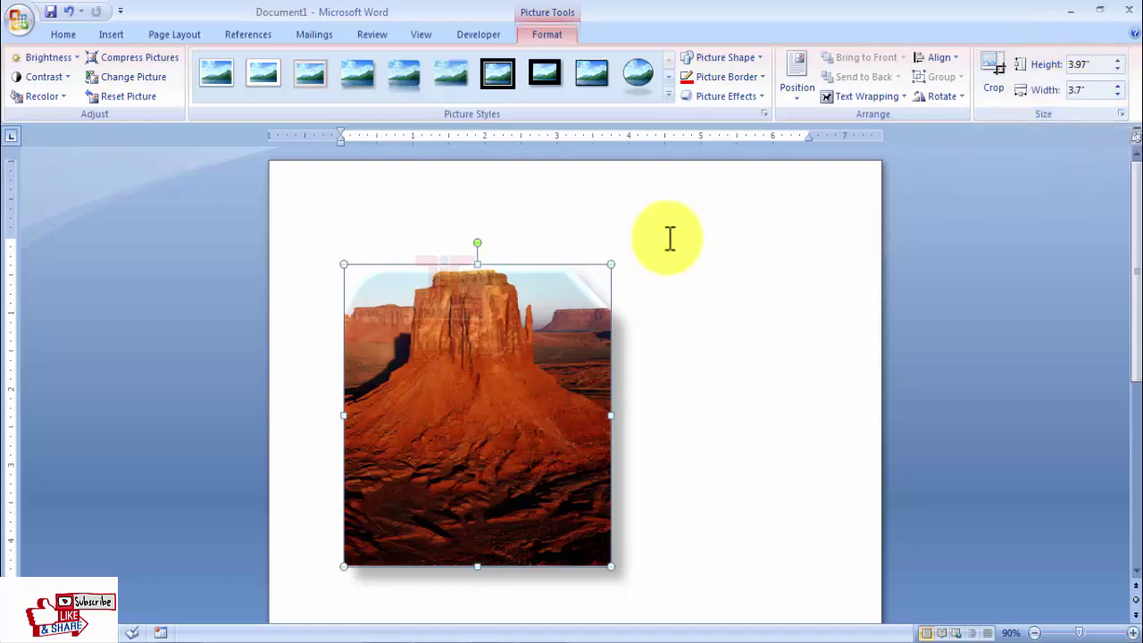
pyautogui.hotkey('ctrl', 'z')
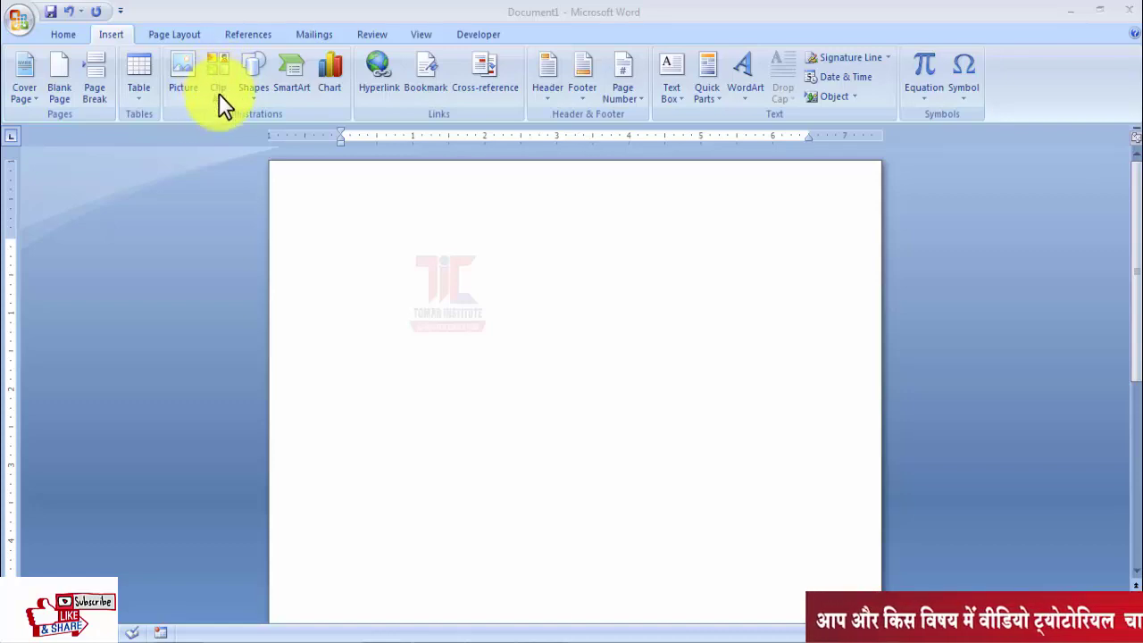
# Step: Show the Clip Art task pane with empty results and all media file types selected
pyautogui.click(215, 78)
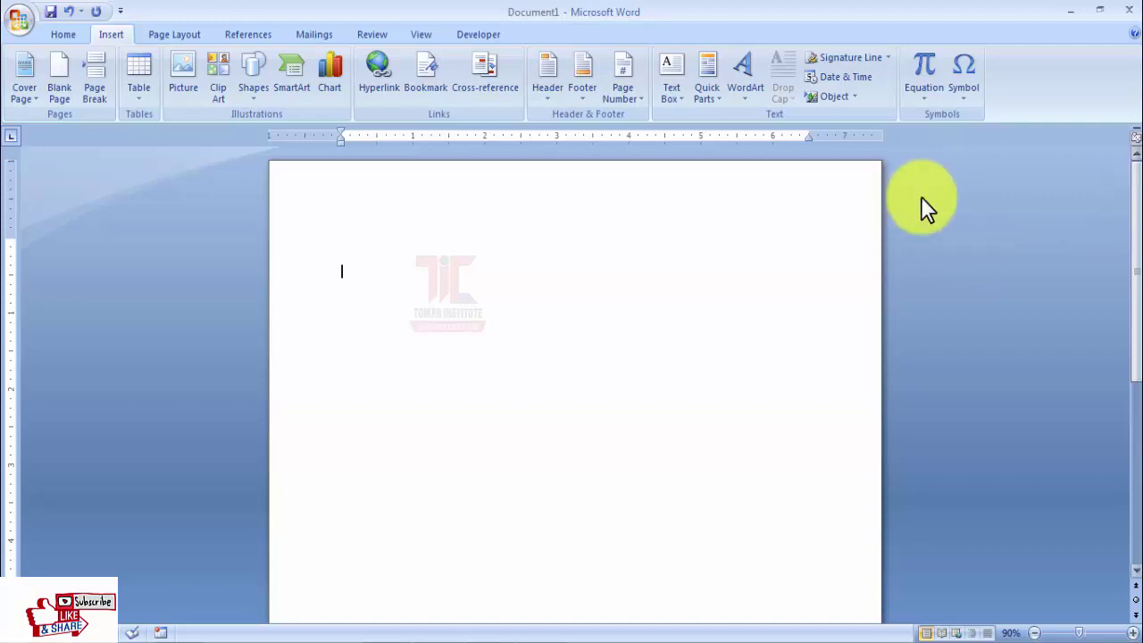
pyautogui.click(220, 75)
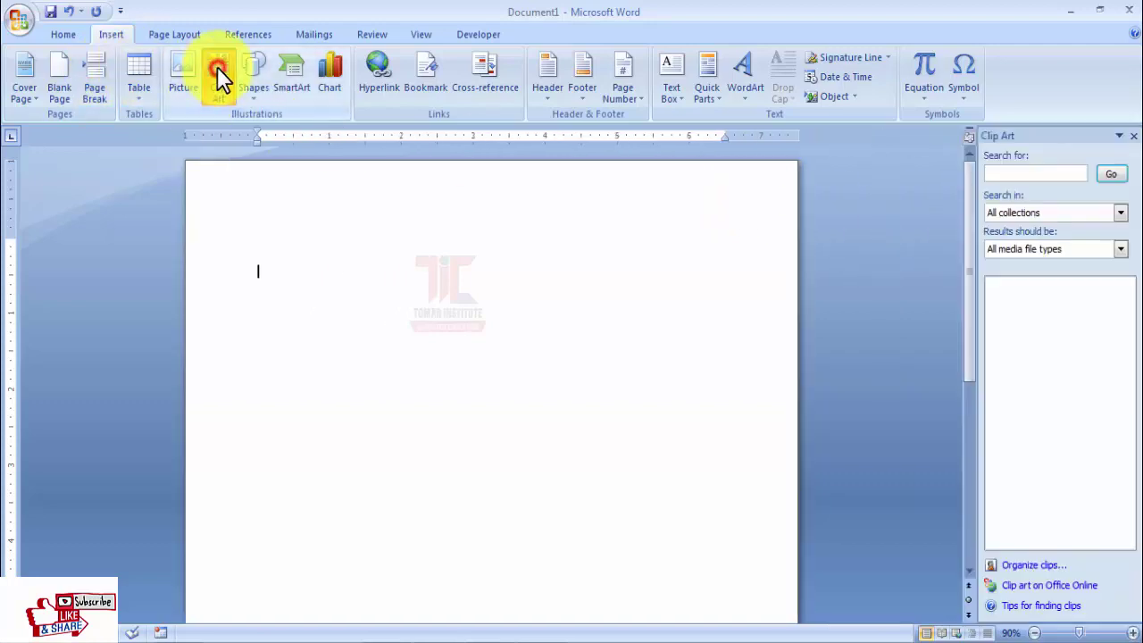
# Step: Search Clip Art across all clips, insert the house clip, and close the Clip Art pane
pyautogui.click(1003, 173)
pyautogui.write('flower')
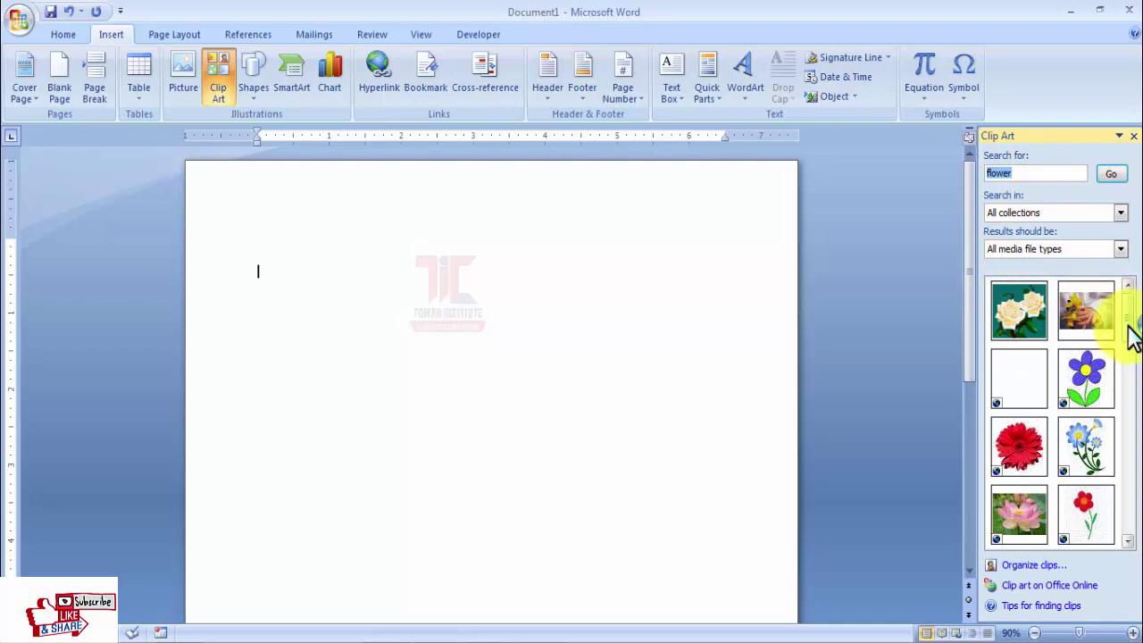
pyautogui.moveTo(1128, 326)
pyautogui.mouseDown()
pyautogui.moveTo(1127, 357)
pyautogui.moveTo(1097, 297)
pyautogui.mouseUp()
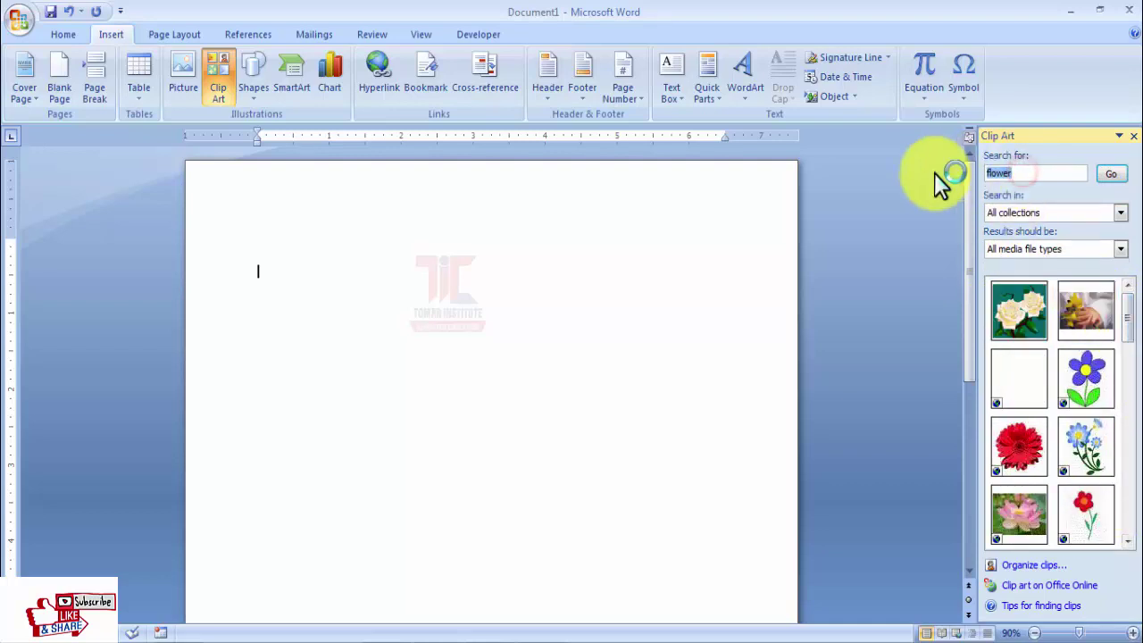
pyautogui.click(1036, 173)
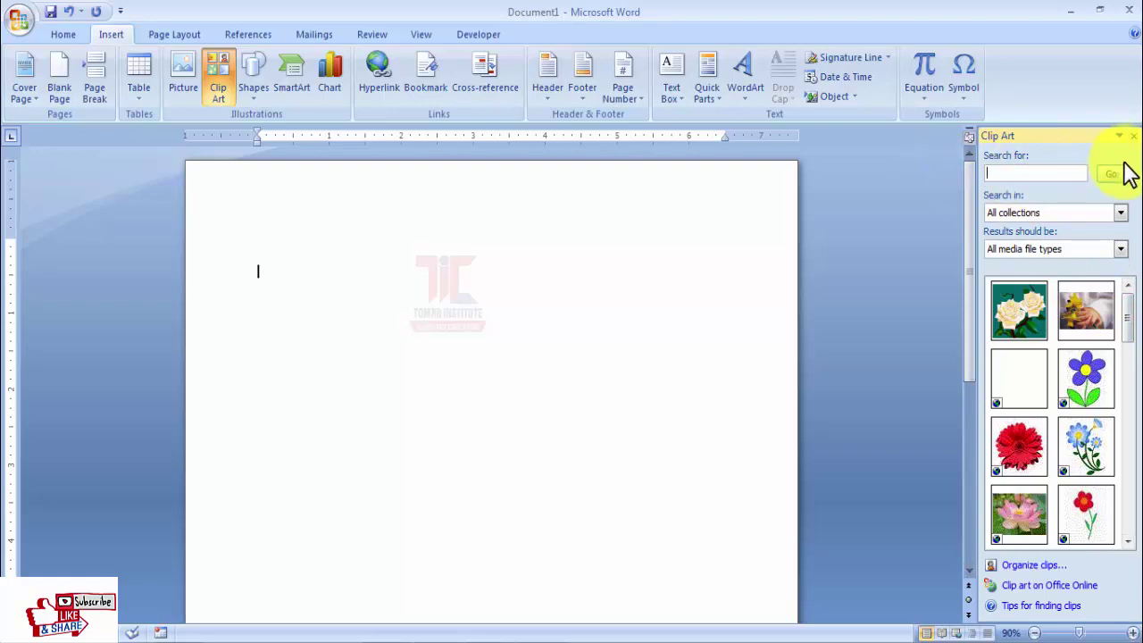
pyautogui.click(1106, 173)
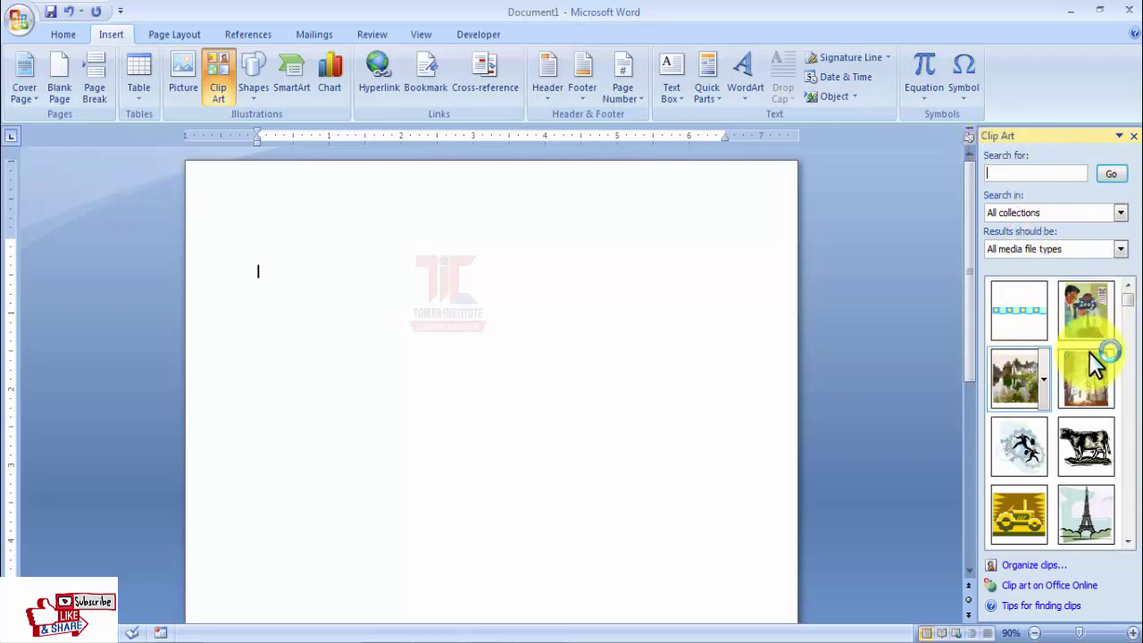
pyautogui.moveTo(1126, 312); pyautogui.dragTo(1120, 294)
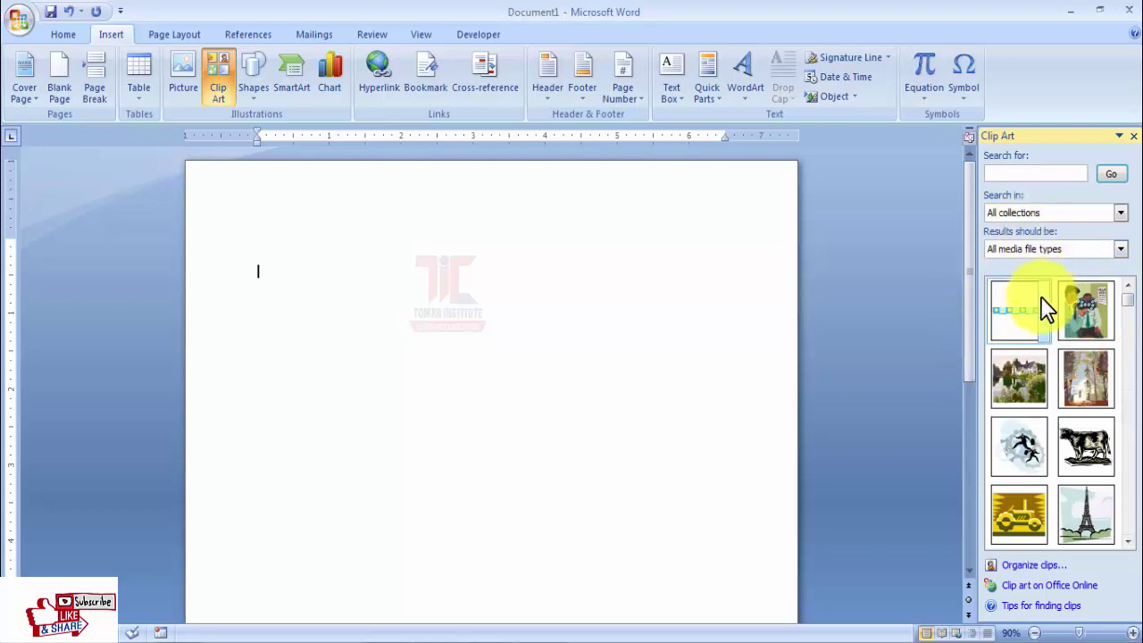
pyautogui.click(1013, 378)
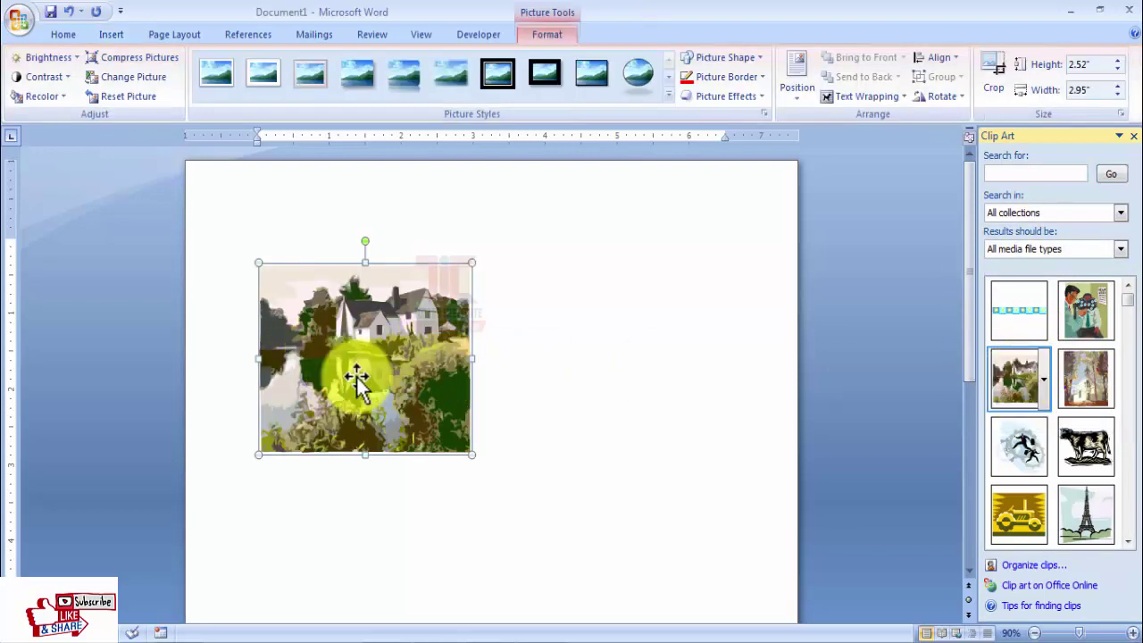
pyautogui.click(1133, 136)
# Step: Delete the house picture and draw a 32-point star, about 3.11" by 3.19", near the page centre
pyautogui.press('Delete')
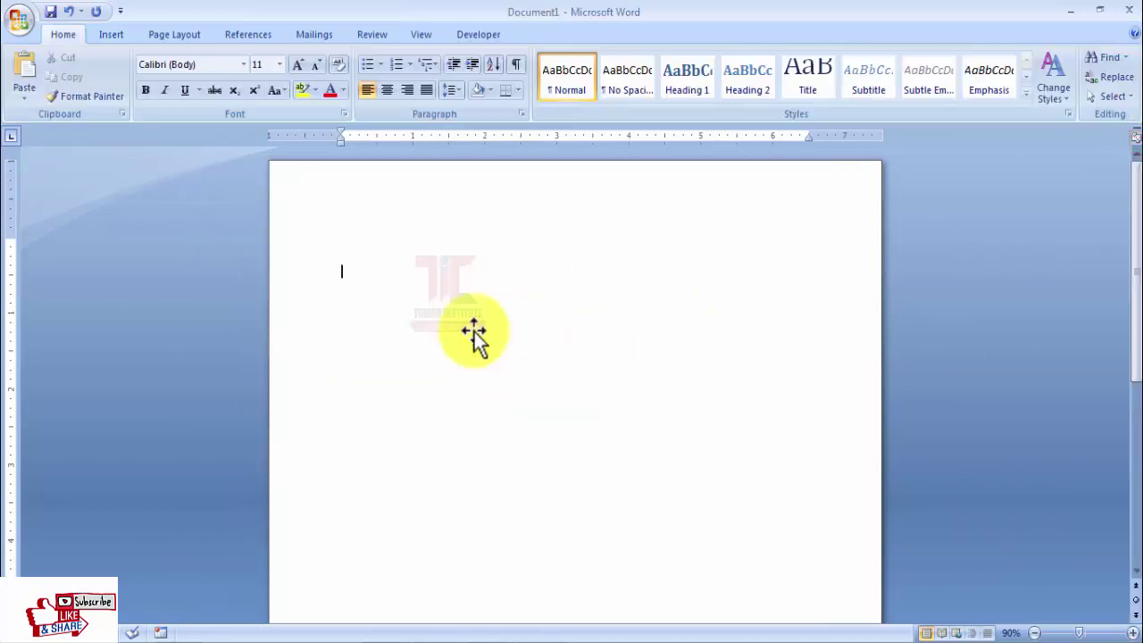
pyautogui.click(102, 40)
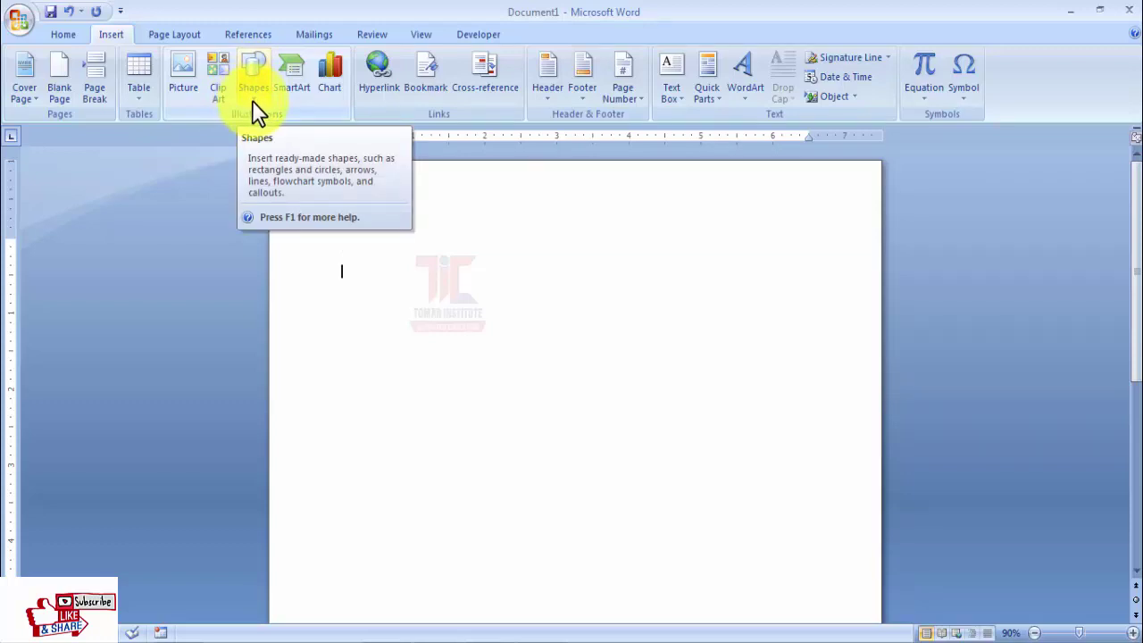
pyautogui.click(253, 99)
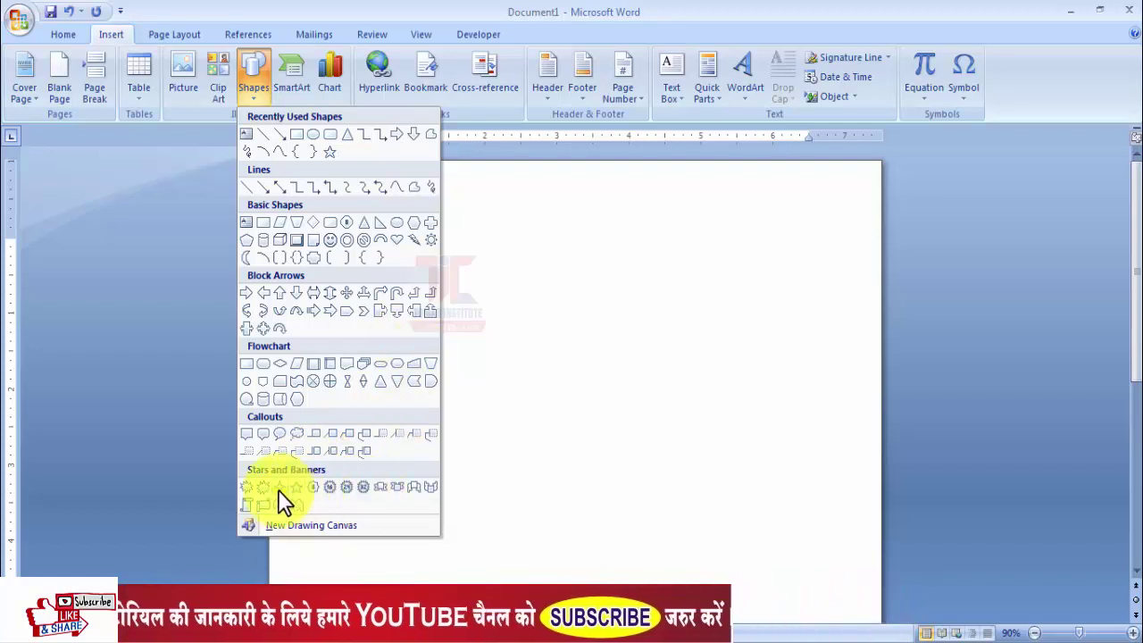
pyautogui.click(366, 487)
pyautogui.moveTo(411, 276); pyautogui.dragTo(626, 495)
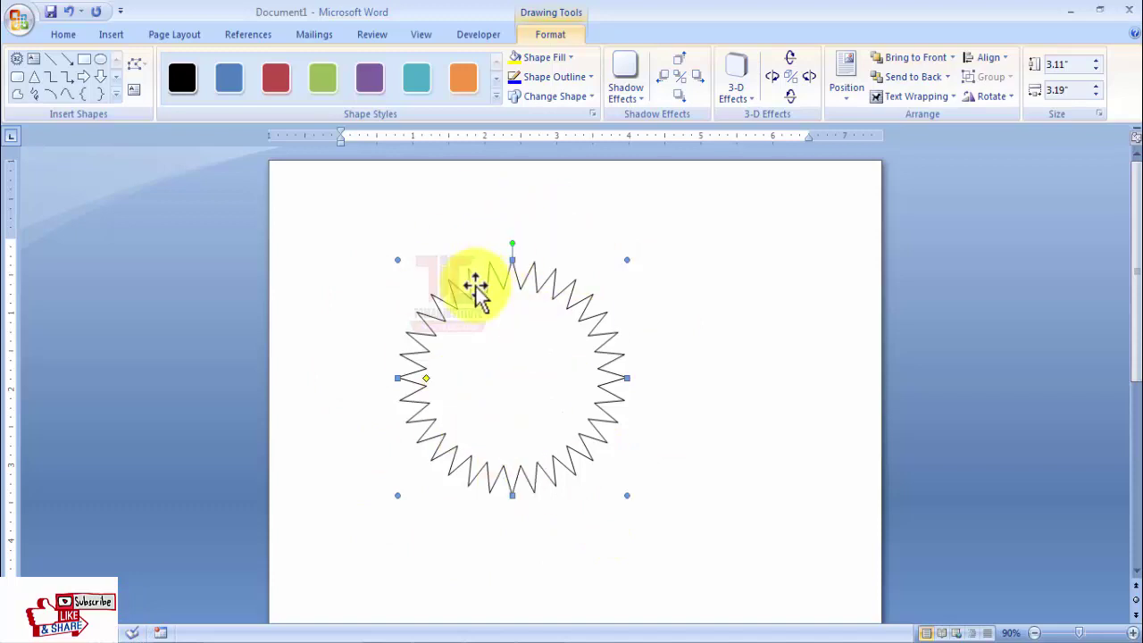
# Step: Draw a trial rounded rectangle inside the star, then delete it
pyautogui.click(110, 34)
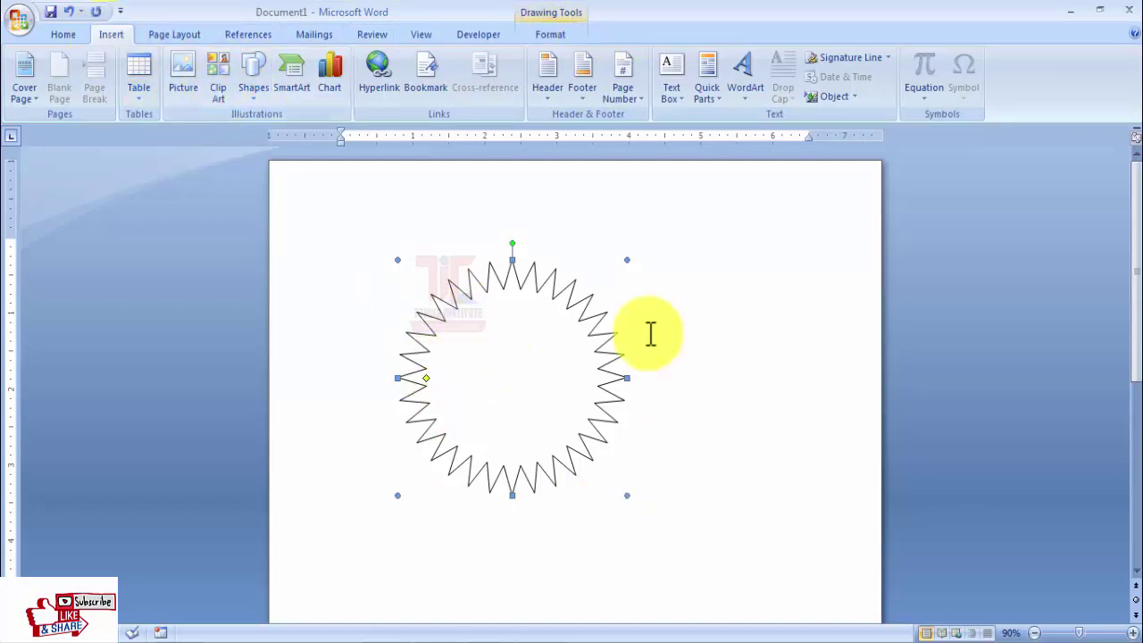
pyautogui.click(547, 36)
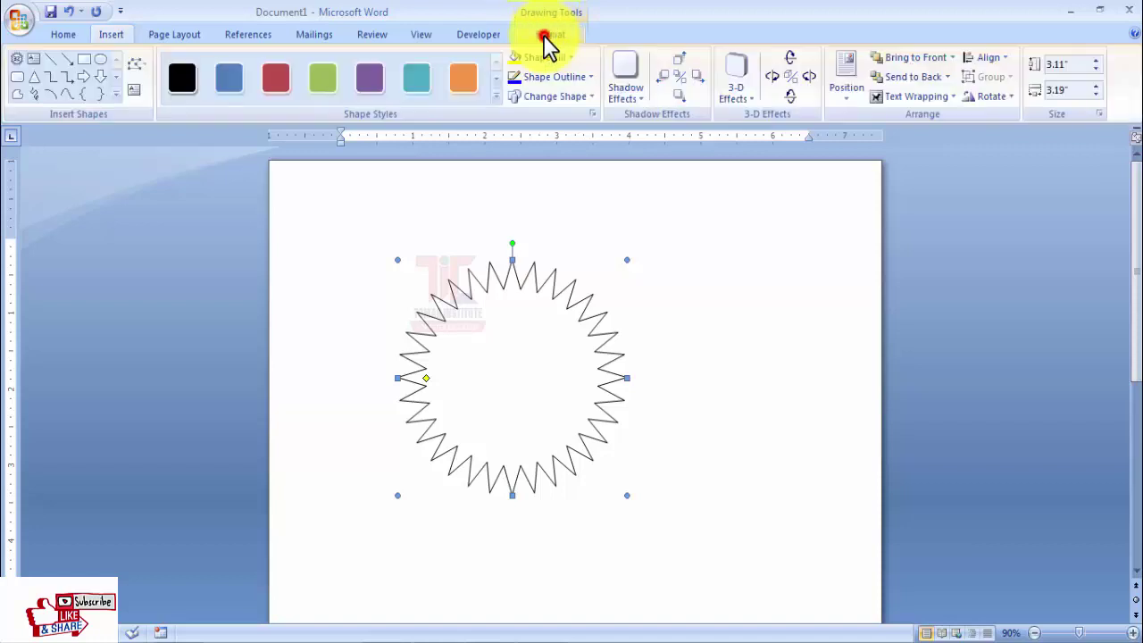
pyautogui.click(544, 421)
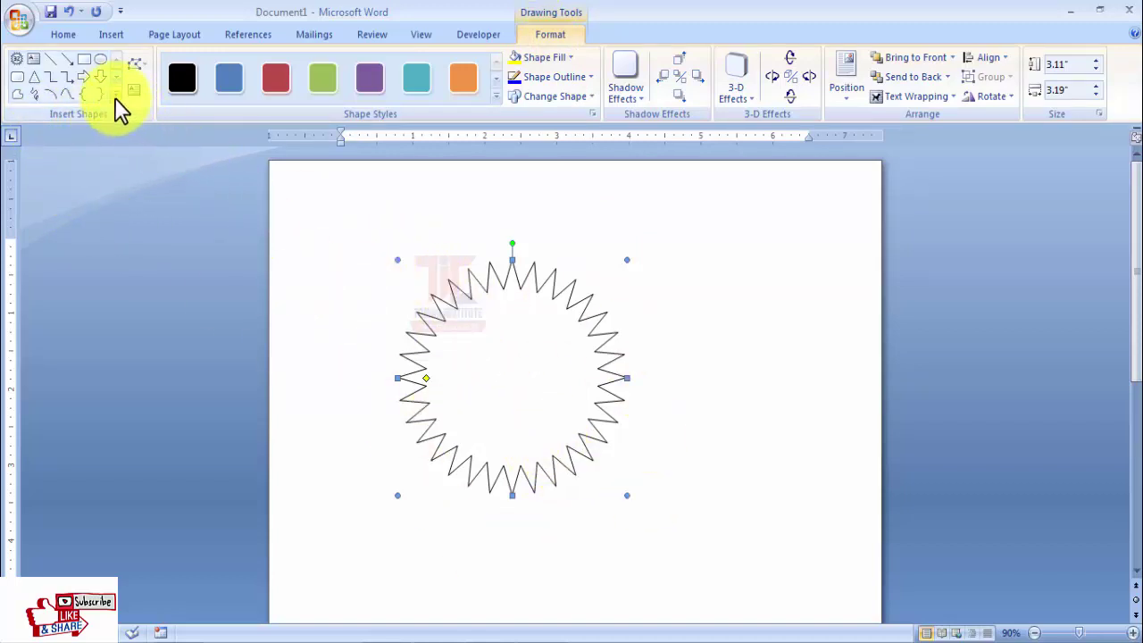
pyautogui.click(17, 78)
pyautogui.moveTo(467, 344); pyautogui.dragTo(560, 421)
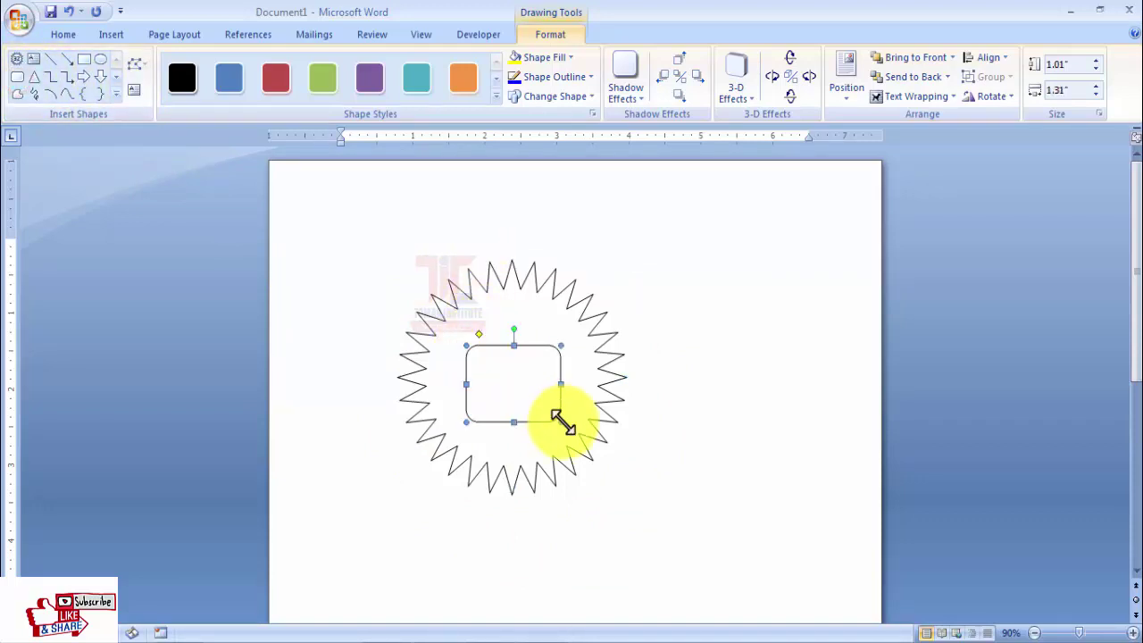
pyautogui.press('Delete')
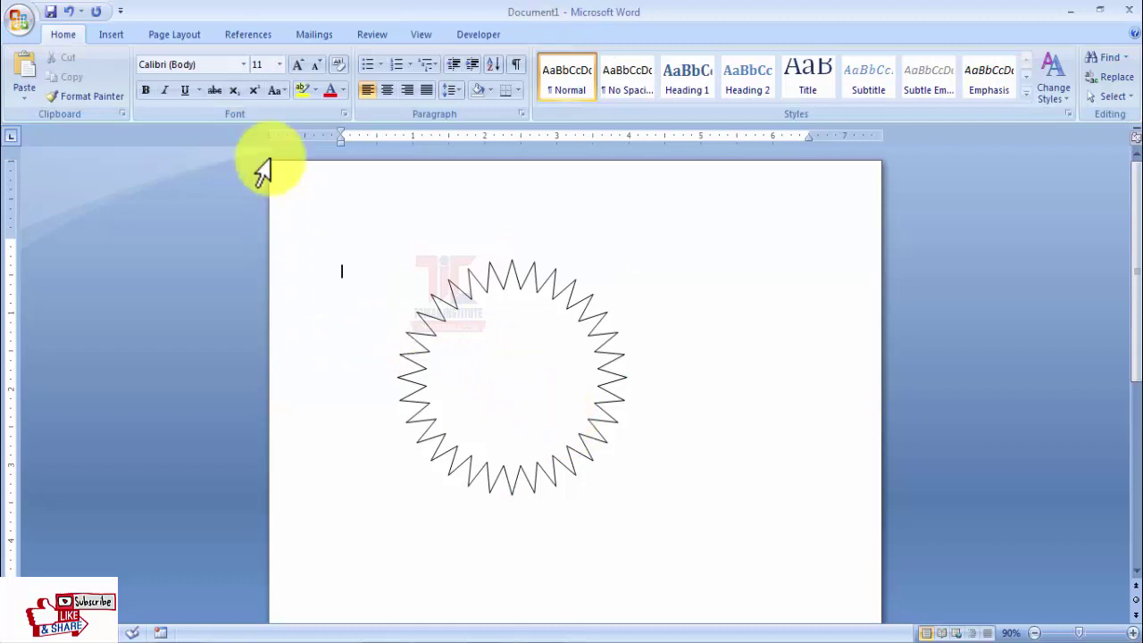
# Step: Add a text area to the star, type 'ddffgh' as a test, then erase it
pyautogui.click(518, 362)
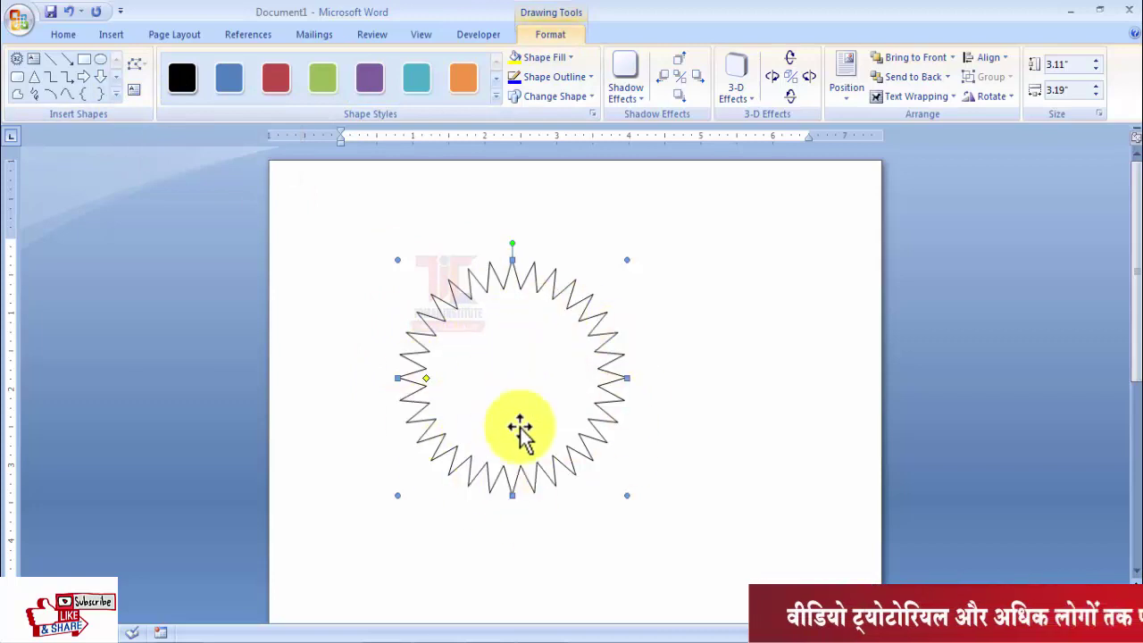
pyautogui.click(133, 88)
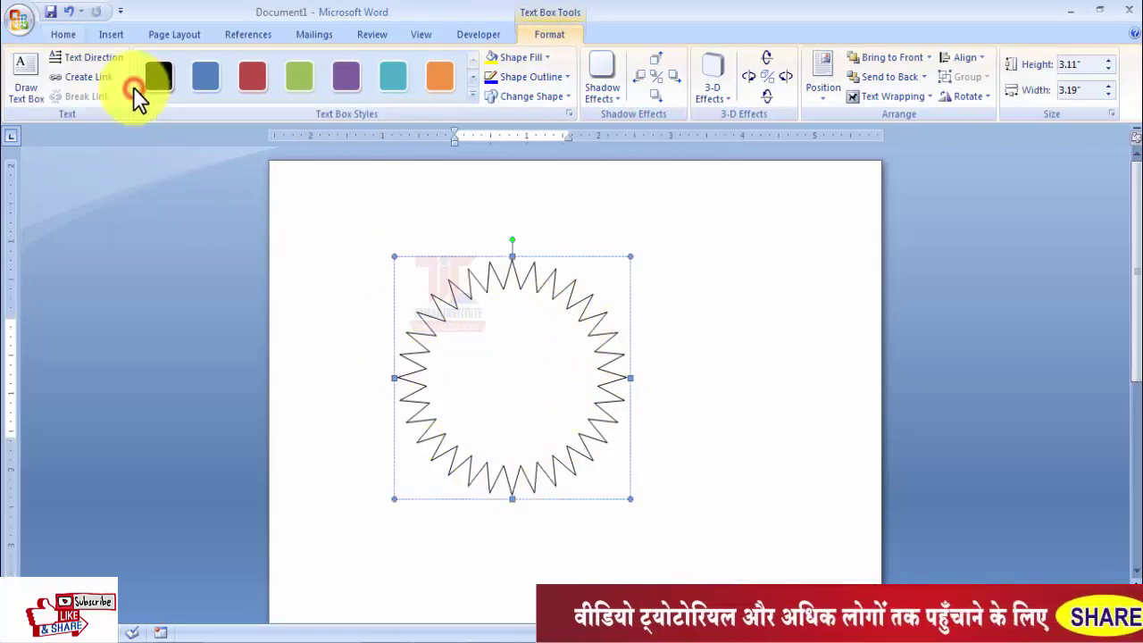
pyautogui.write('ddffgh')
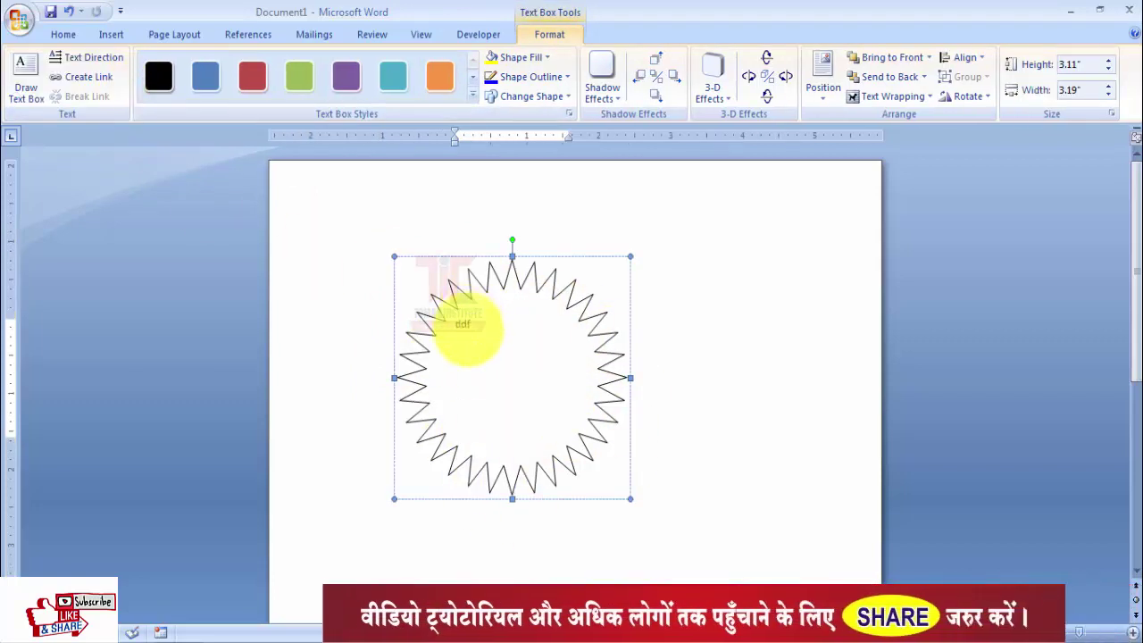
pyautogui.press('BackSpace')
pyautogui.press('BackSpace')
pyautogui.press('BackSpace')
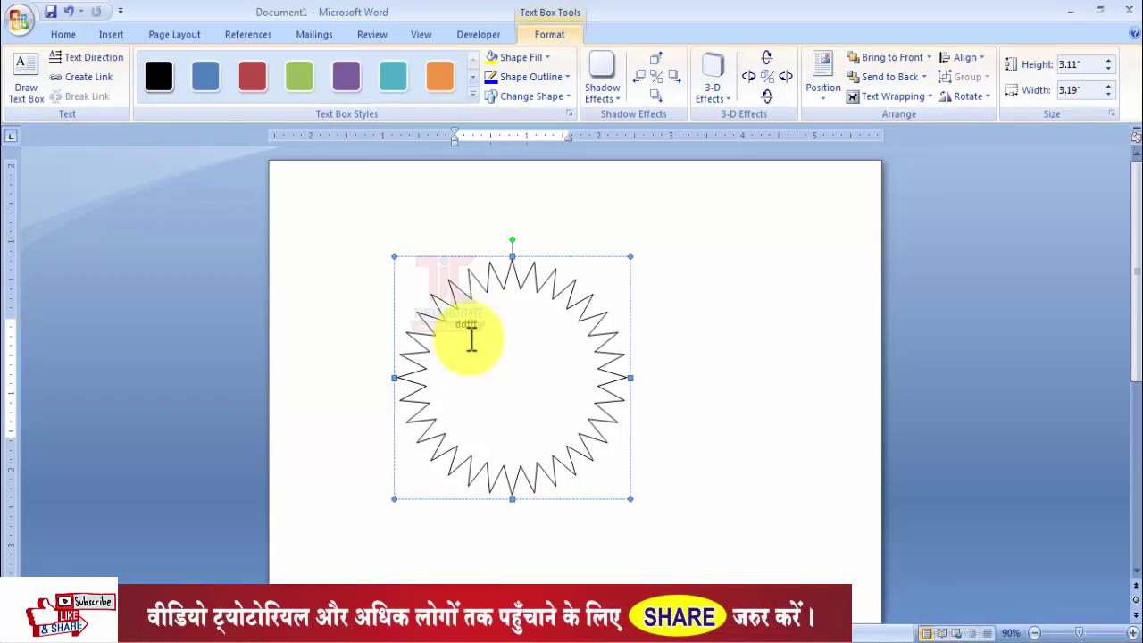
pyautogui.press('BackSpace')
pyautogui.press('BackSpace')
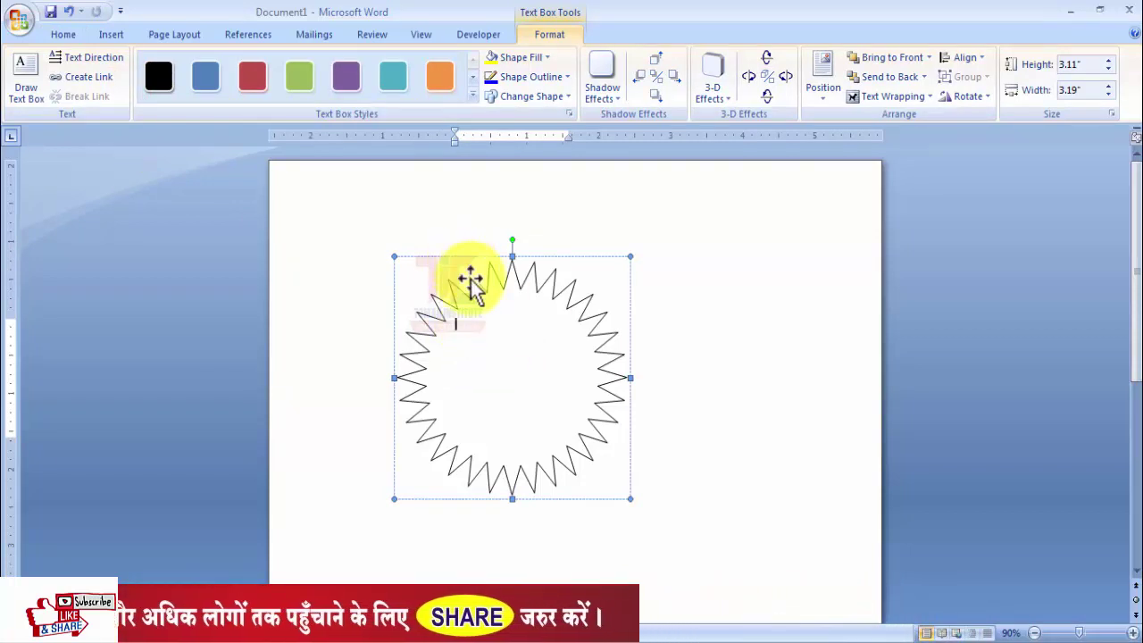
# Step: Select the star and undo to restore the larger 3.21" by 3.27" star with fewer points
pyautogui.click(471, 281)
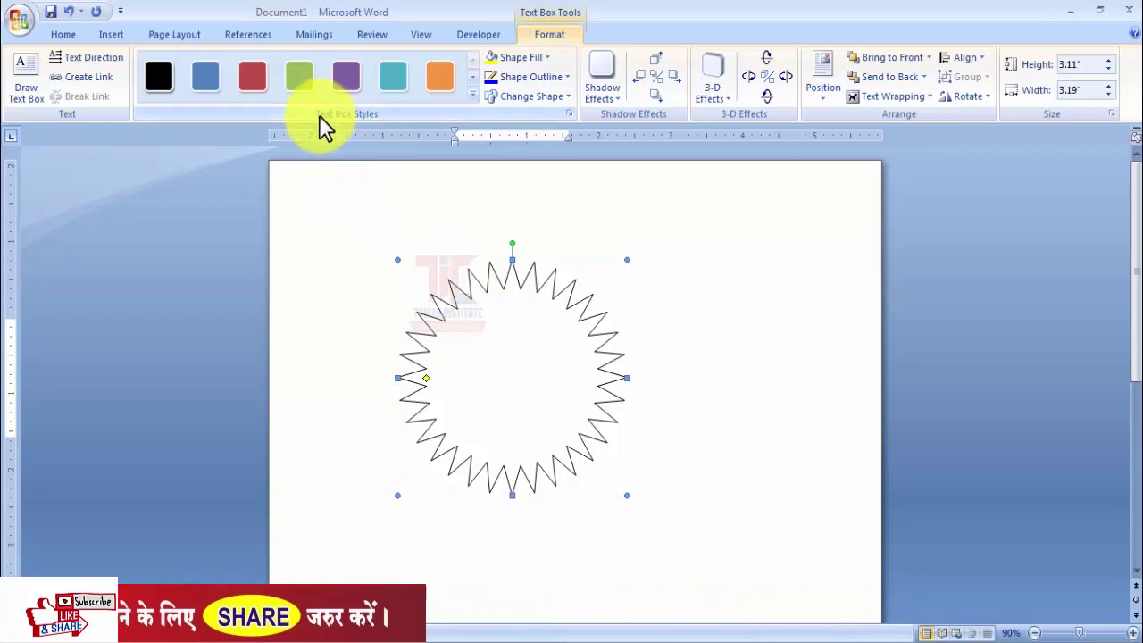
pyautogui.click(504, 268)
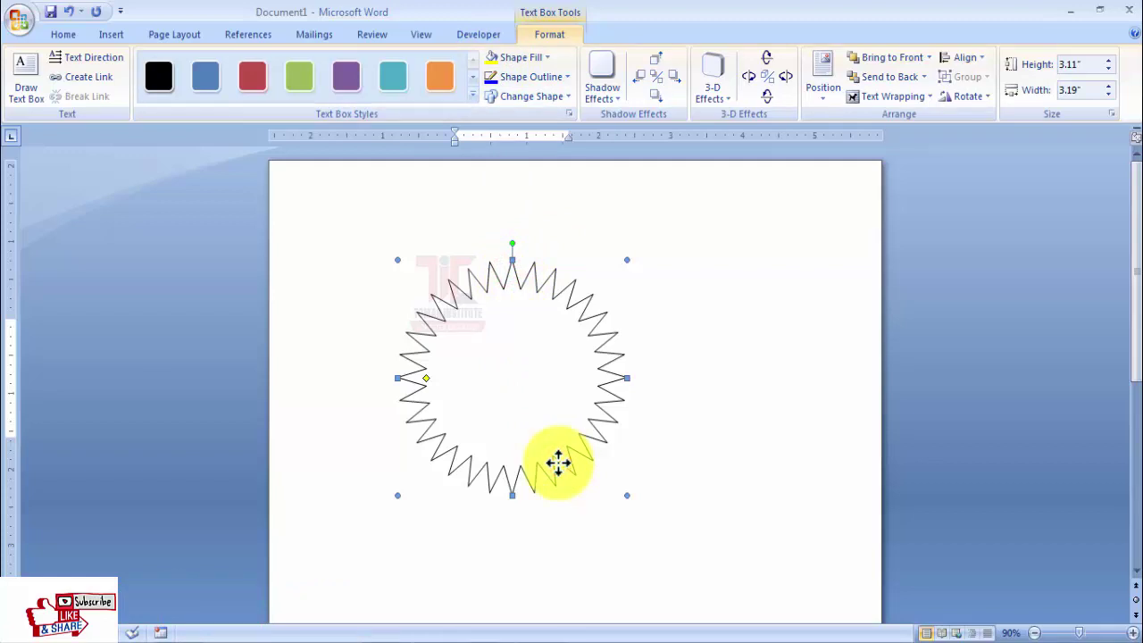
pyautogui.hotkey('ctrl', 'z')
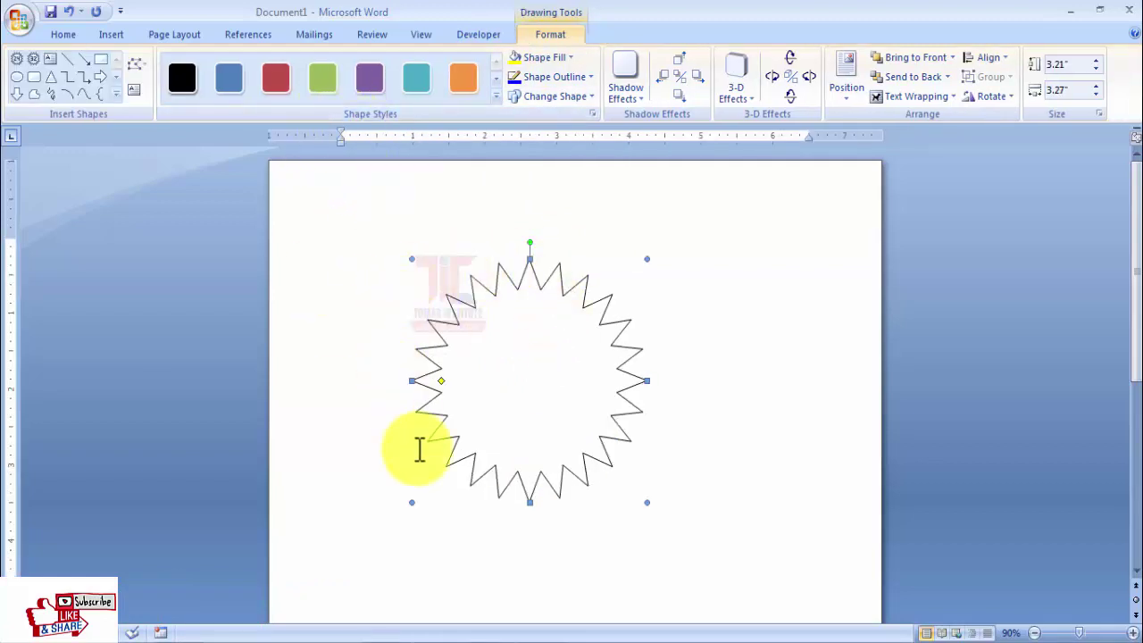
# Step: Apply the orange gradient shape style, then replace the star's fill with plain light blue
pyautogui.click(492, 96)
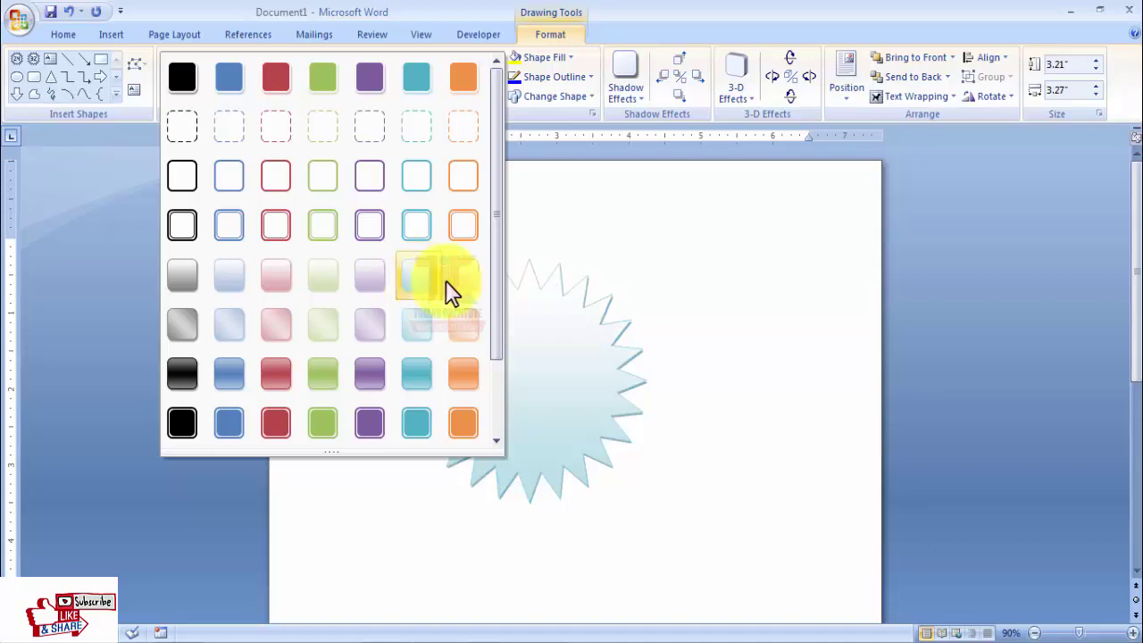
pyautogui.click(460, 373)
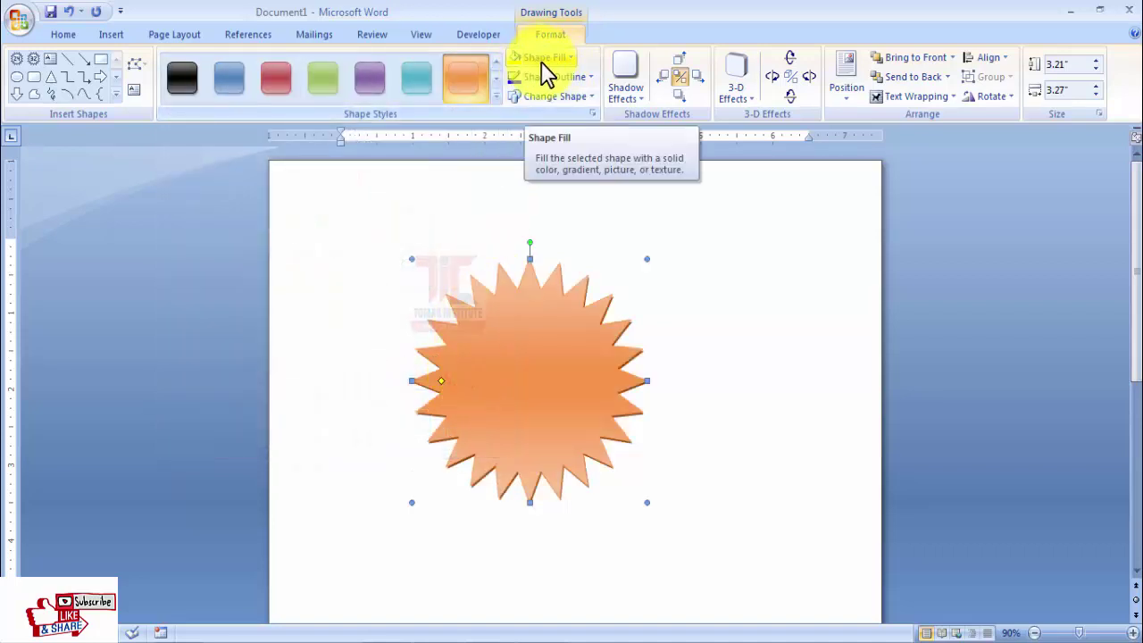
pyautogui.click(575, 58)
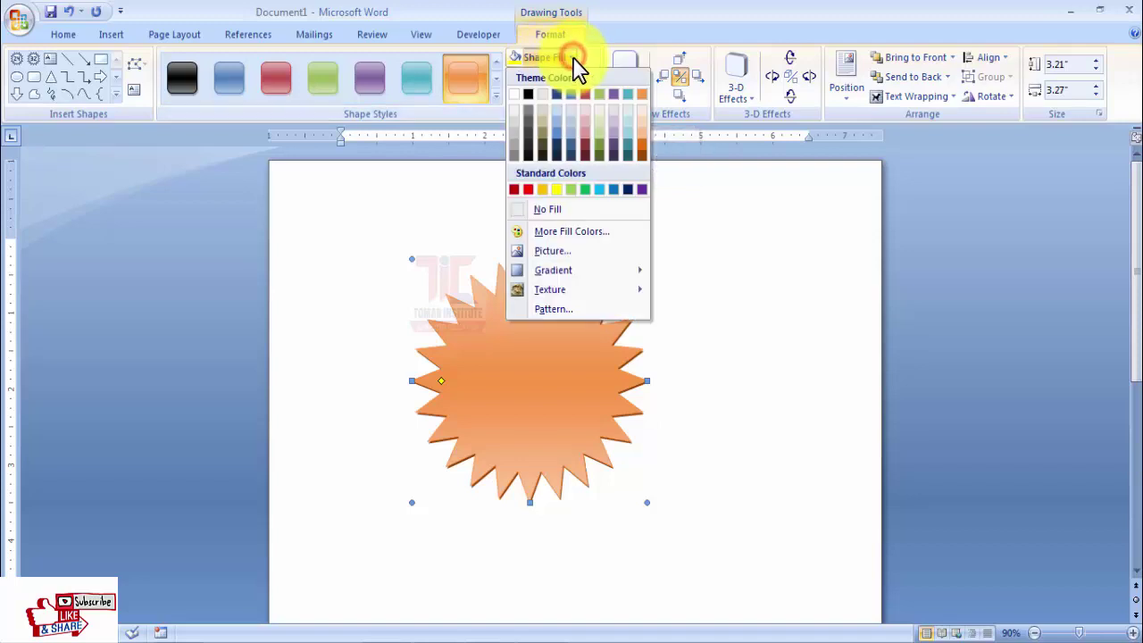
pyautogui.click(555, 124)
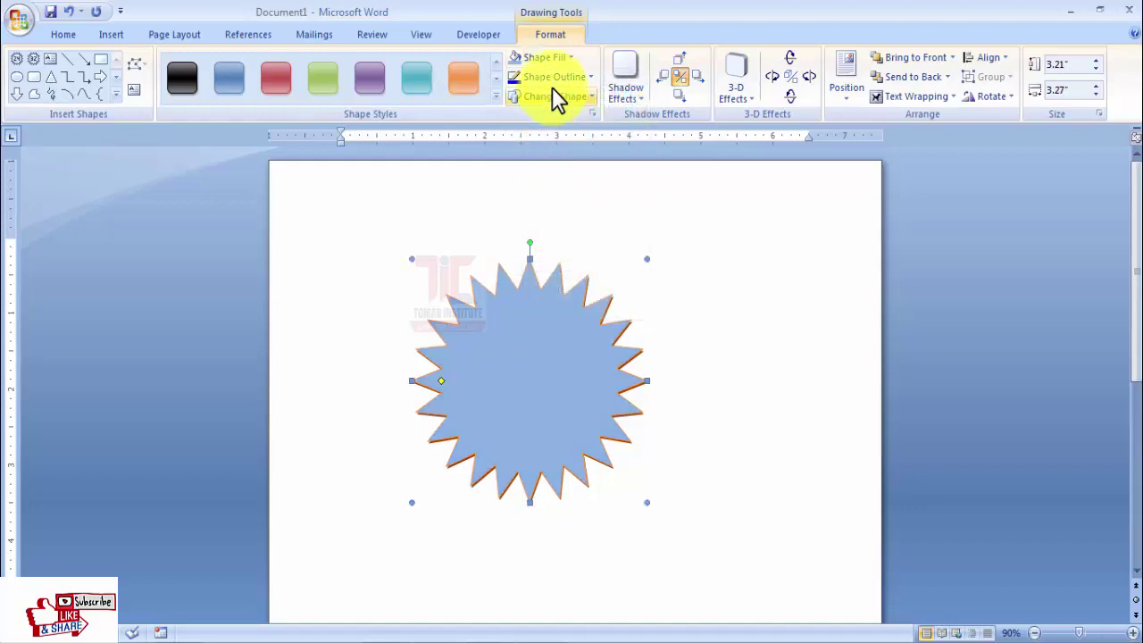
pyautogui.click(570, 58)
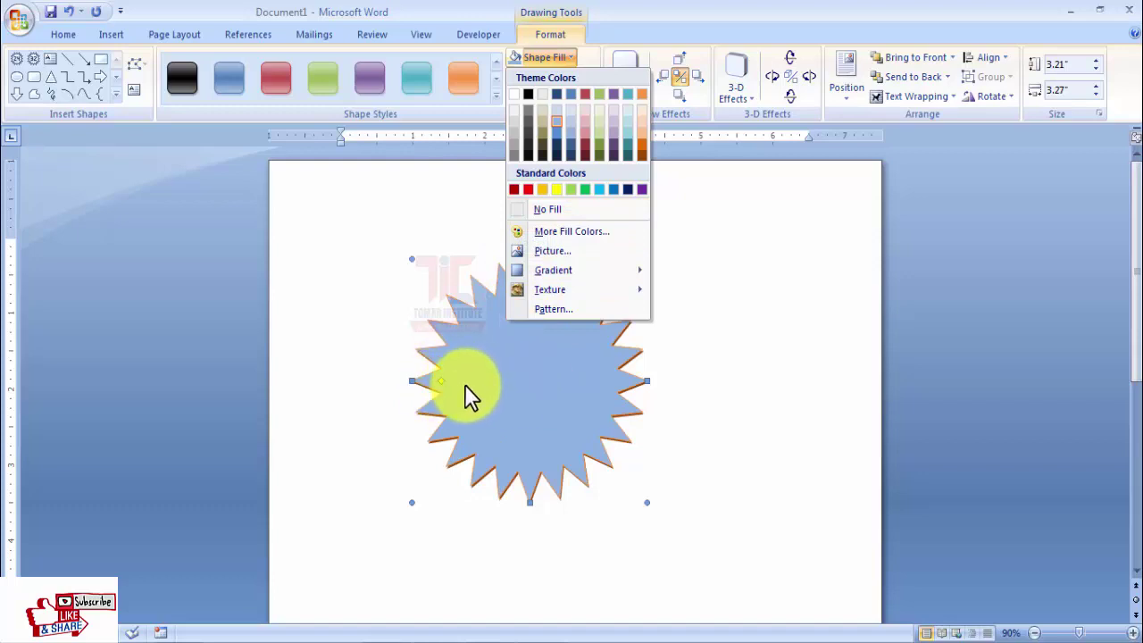
# Step: Set a custom star fill colour with Red value 149 via More Fill Colors
pyautogui.click(552, 232)
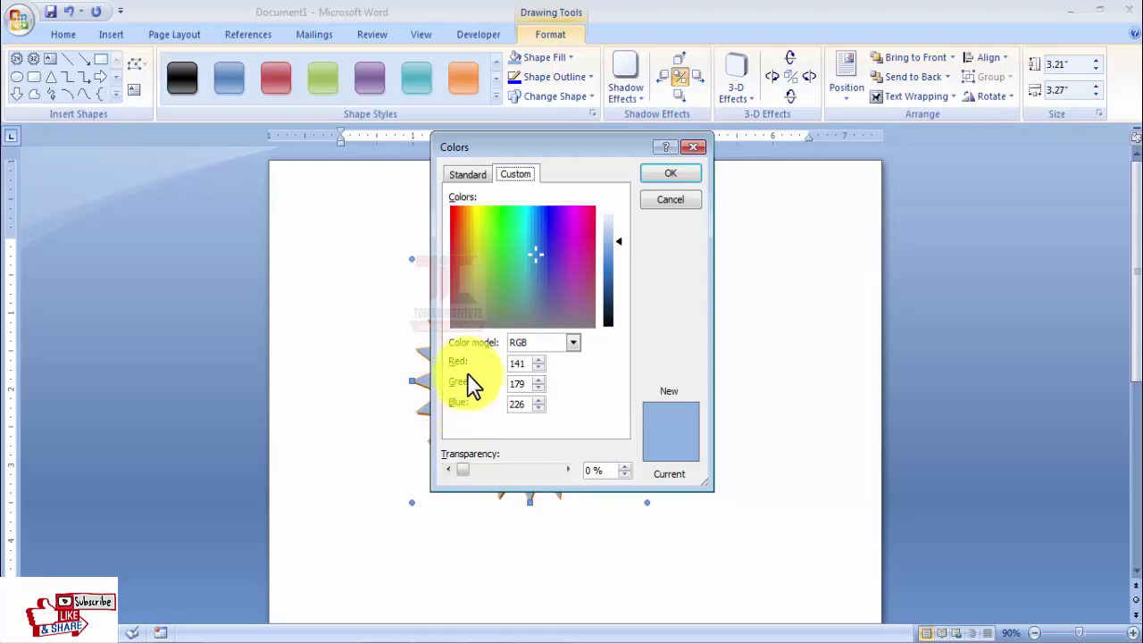
pyautogui.write('149')
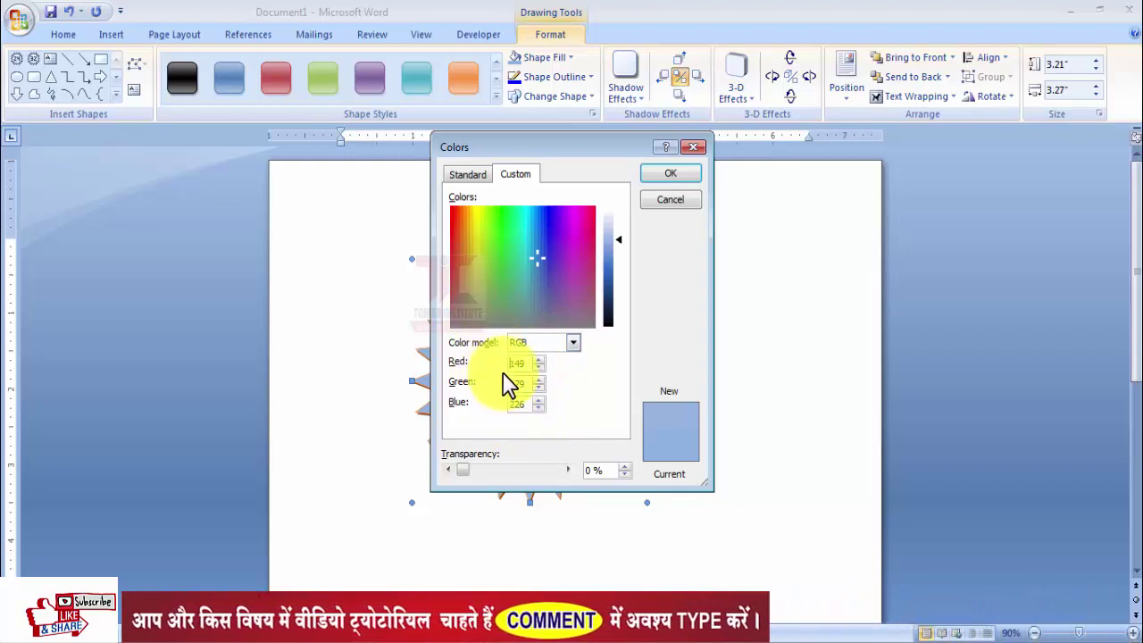
pyautogui.click(670, 174)
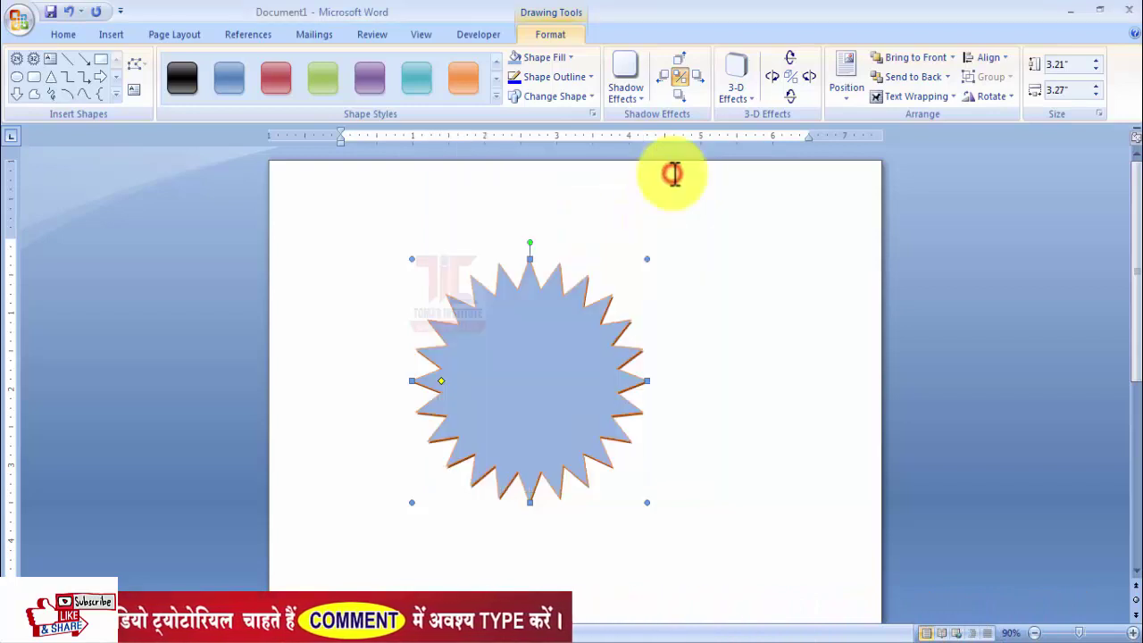
# Step: Fill the star with the Chrysanthemum sample picture, then browse the Texture fills
pyautogui.click(570, 57)
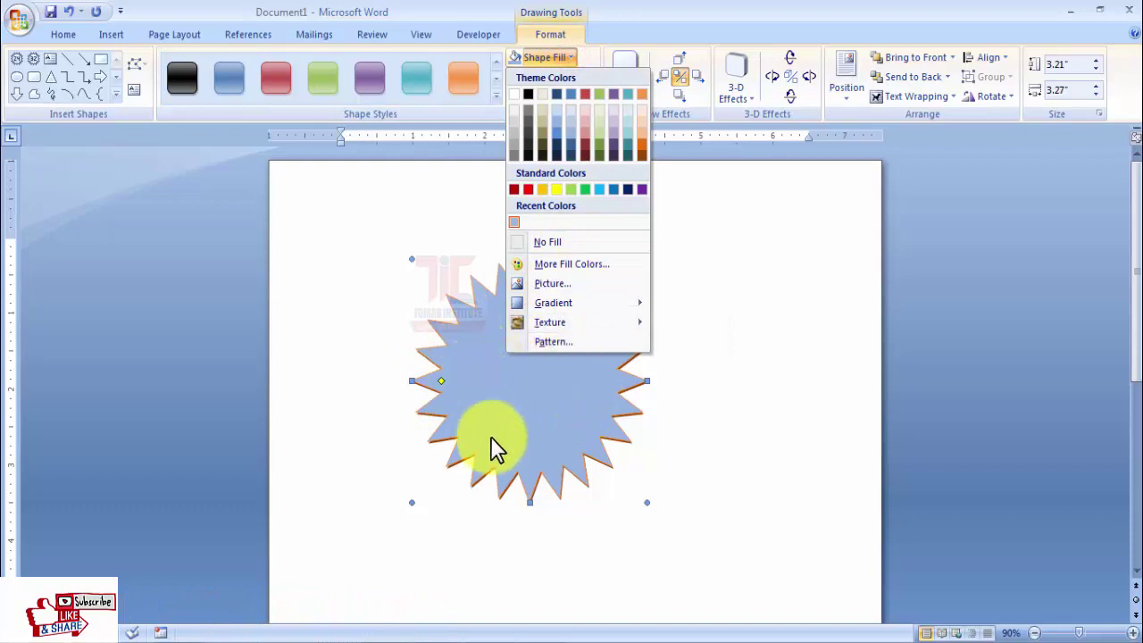
pyautogui.click(545, 283)
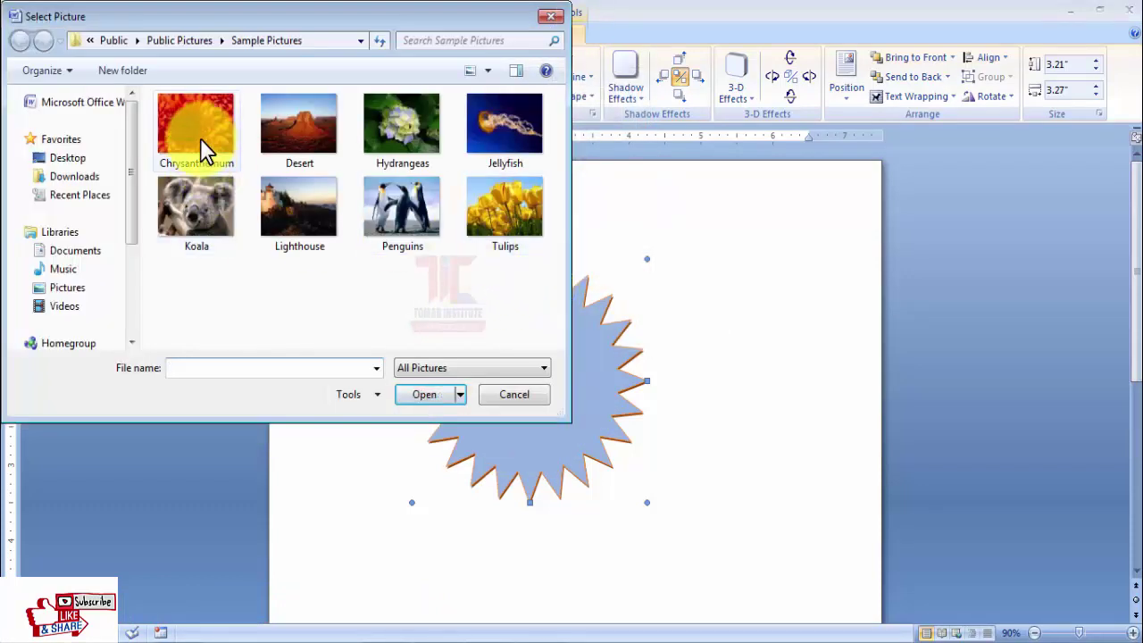
pyautogui.click(431, 399)
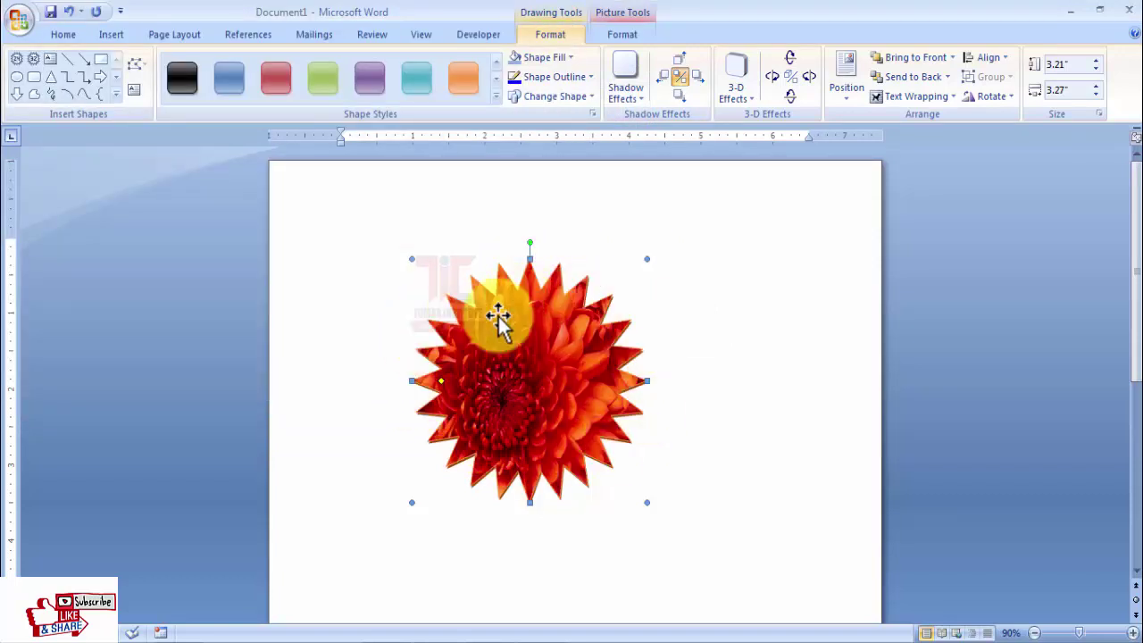
pyautogui.click(569, 59)
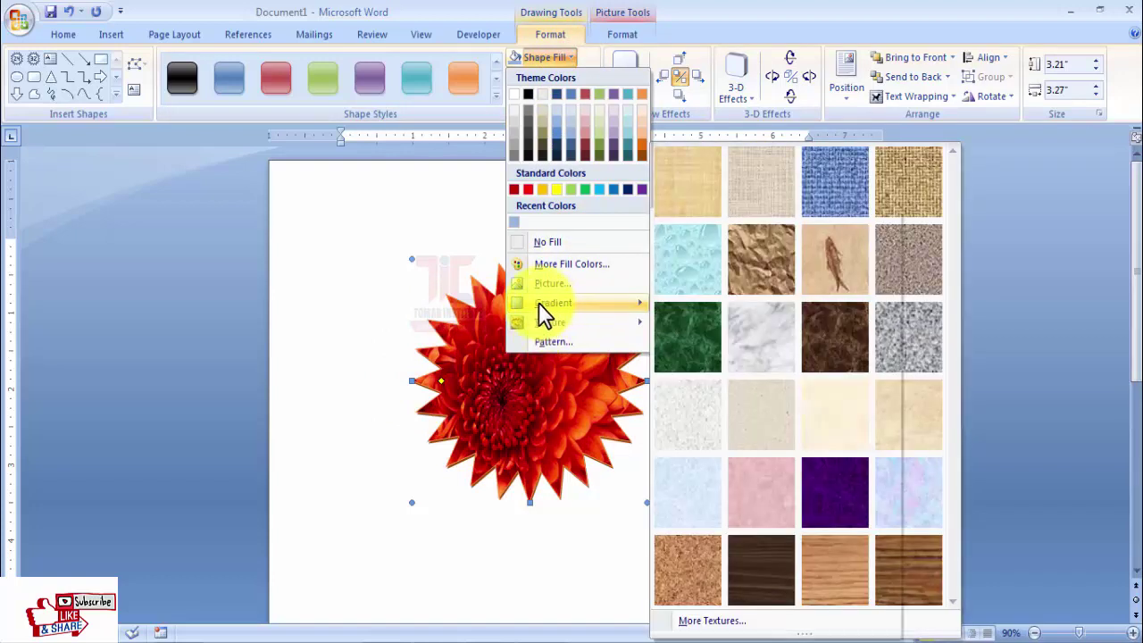
pyautogui.moveTo(549, 315)
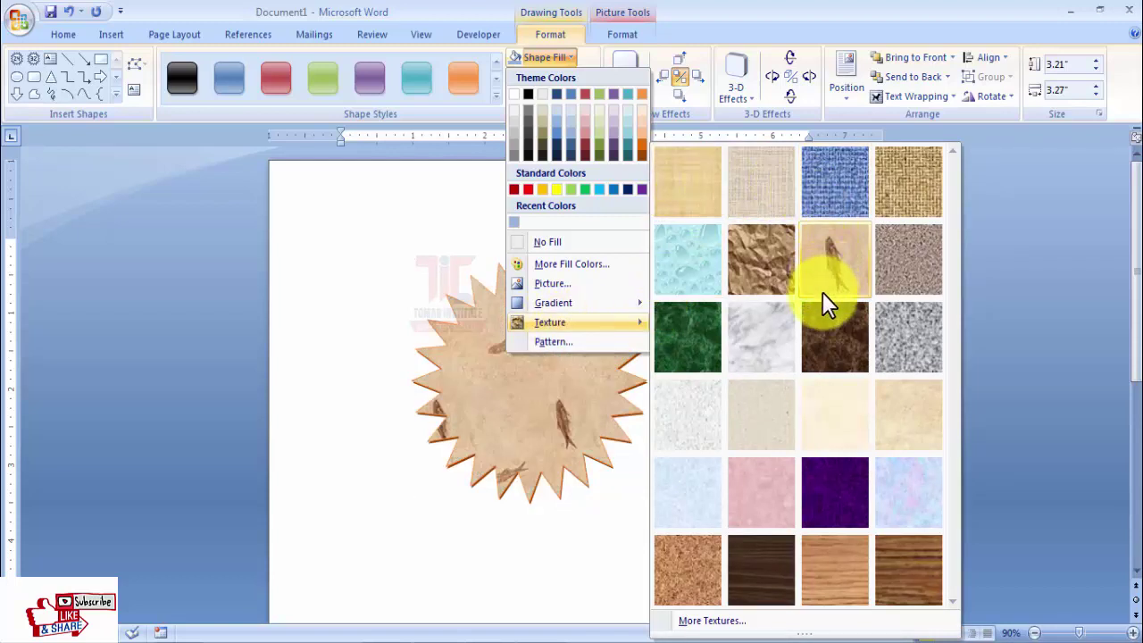
pyautogui.click(540, 342)
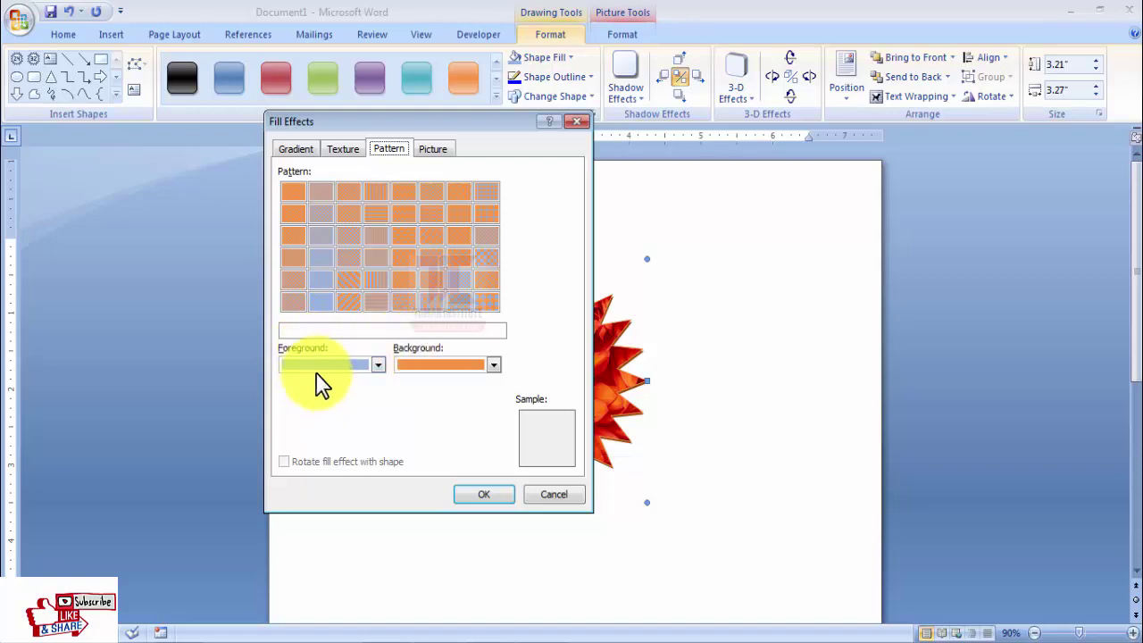
pyautogui.click(379, 364)
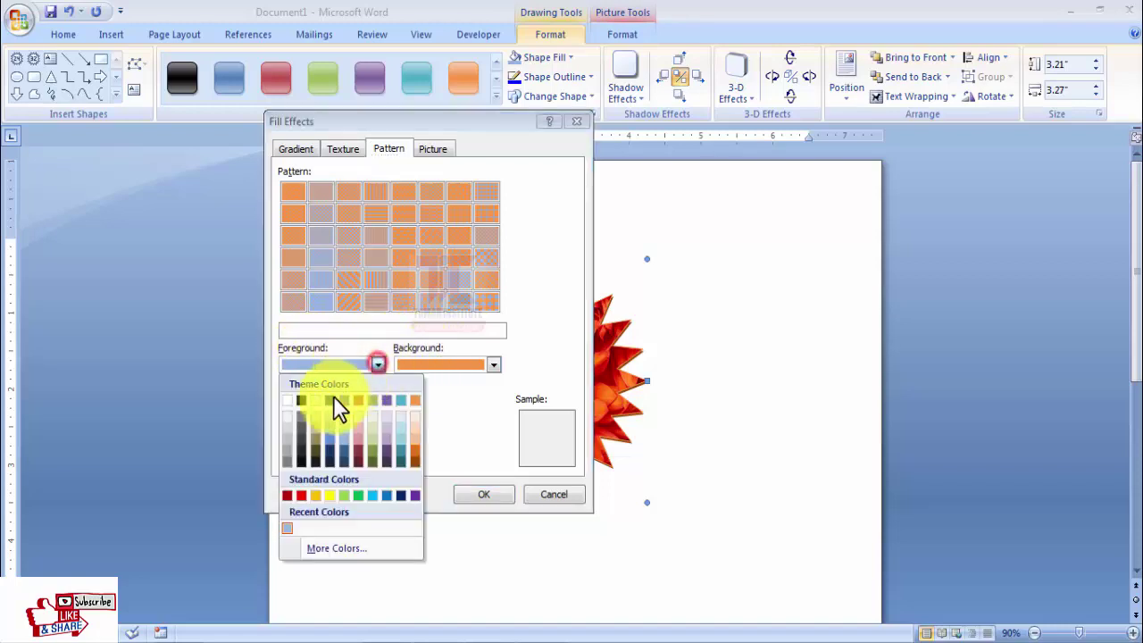
pyautogui.click(302, 495)
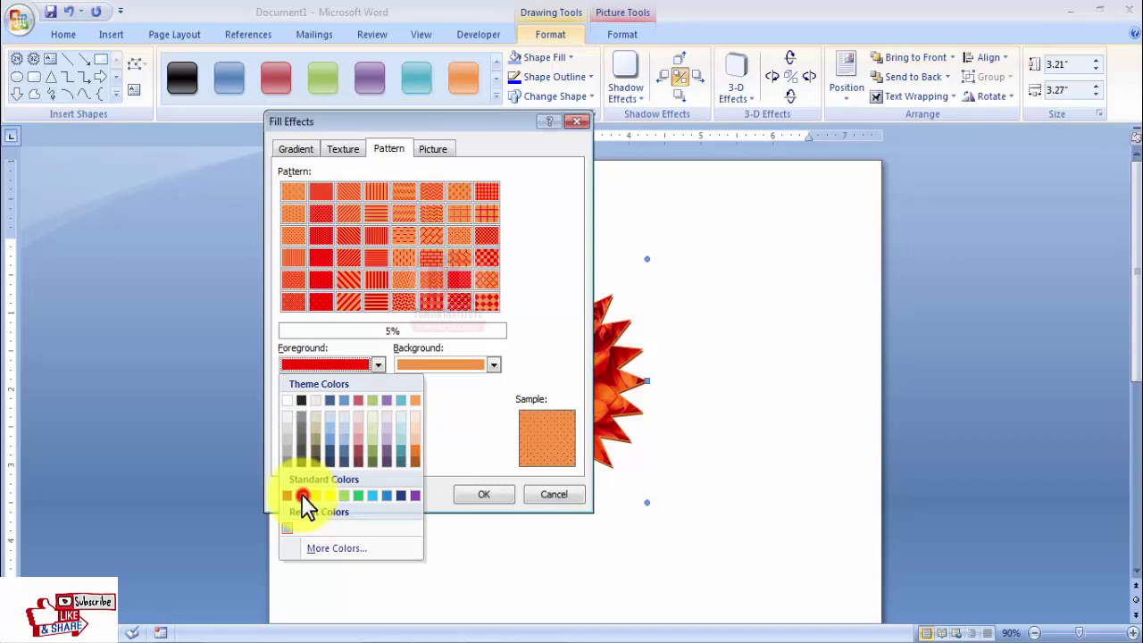
pyautogui.click(494, 364)
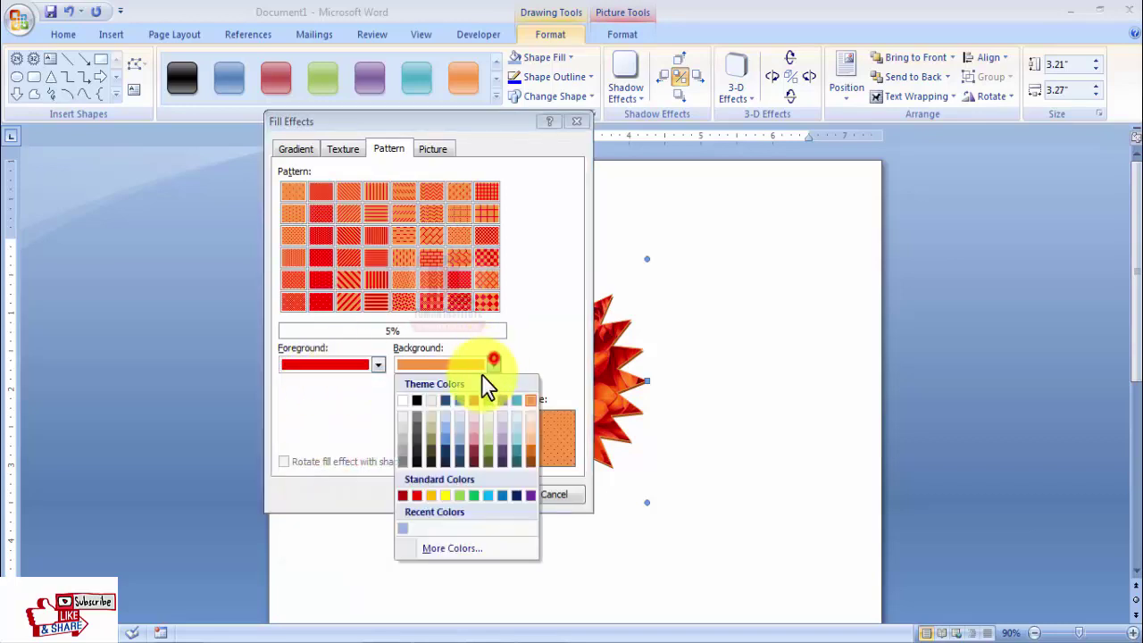
pyautogui.click(401, 399)
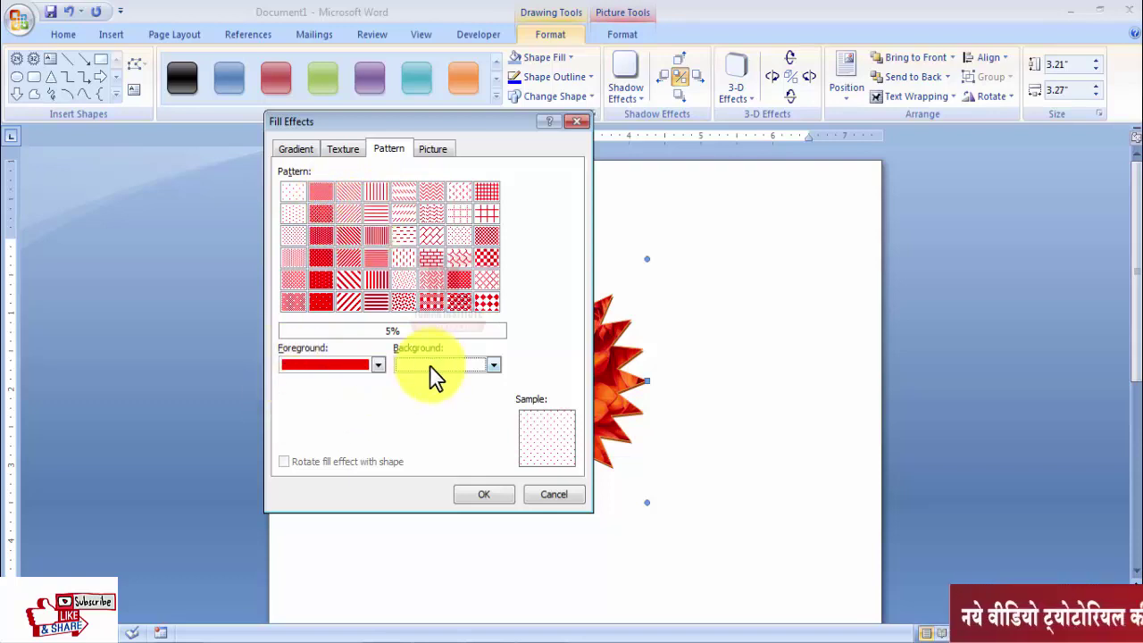
pyautogui.click(549, 496)
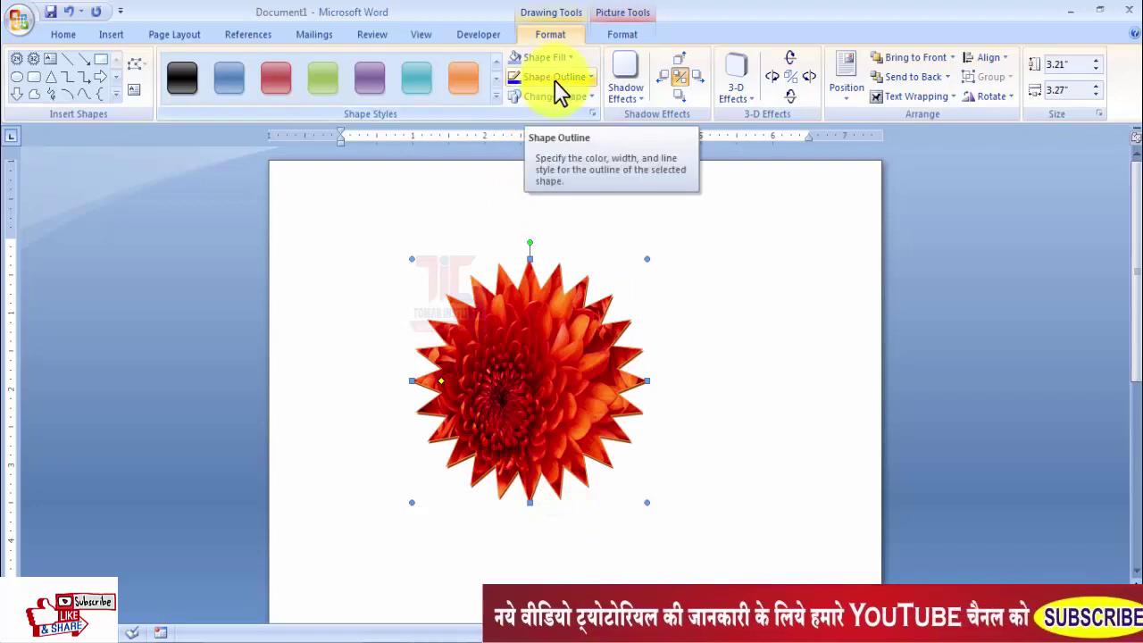
# Step: Give the star a blue 6 pt outline in the Round Dot dash style
pyautogui.click(590, 76)
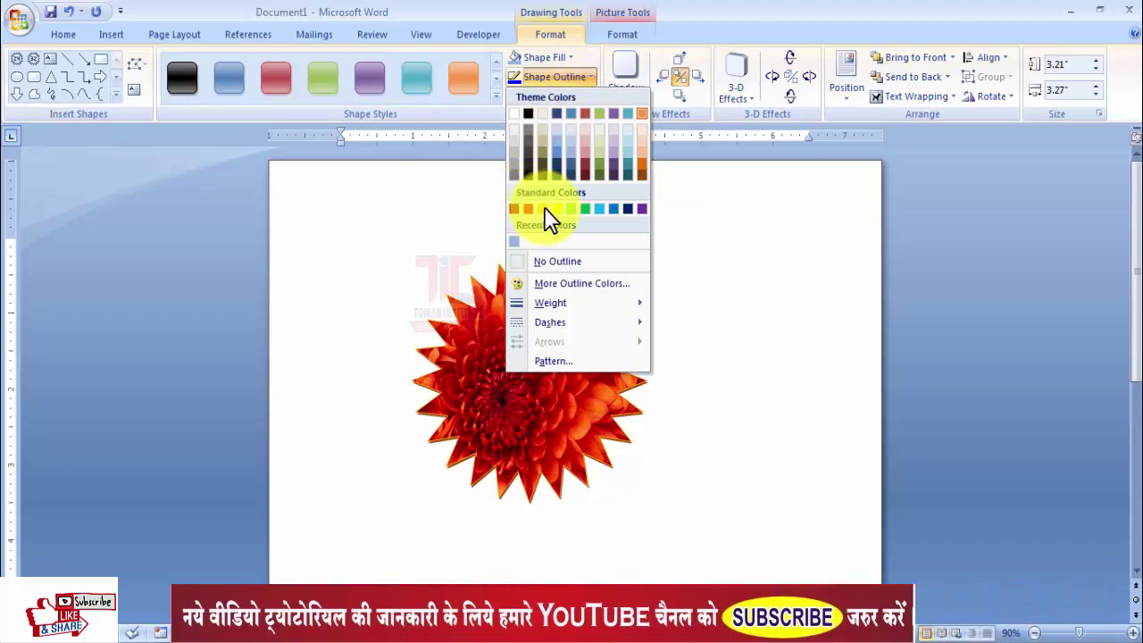
pyautogui.click(612, 209)
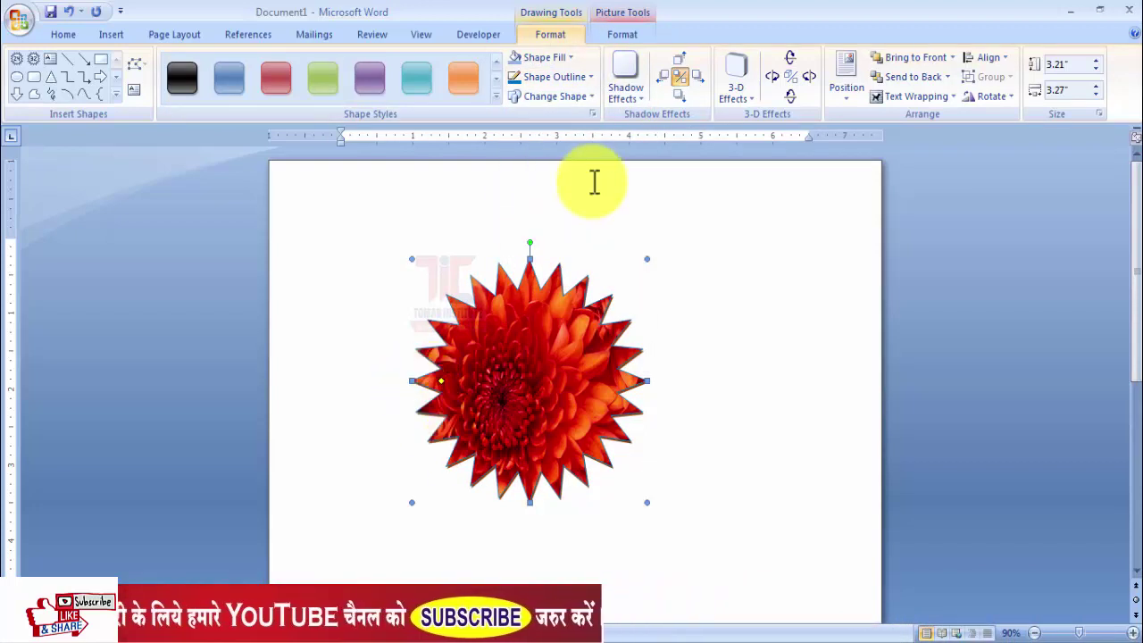
pyautogui.click(589, 85)
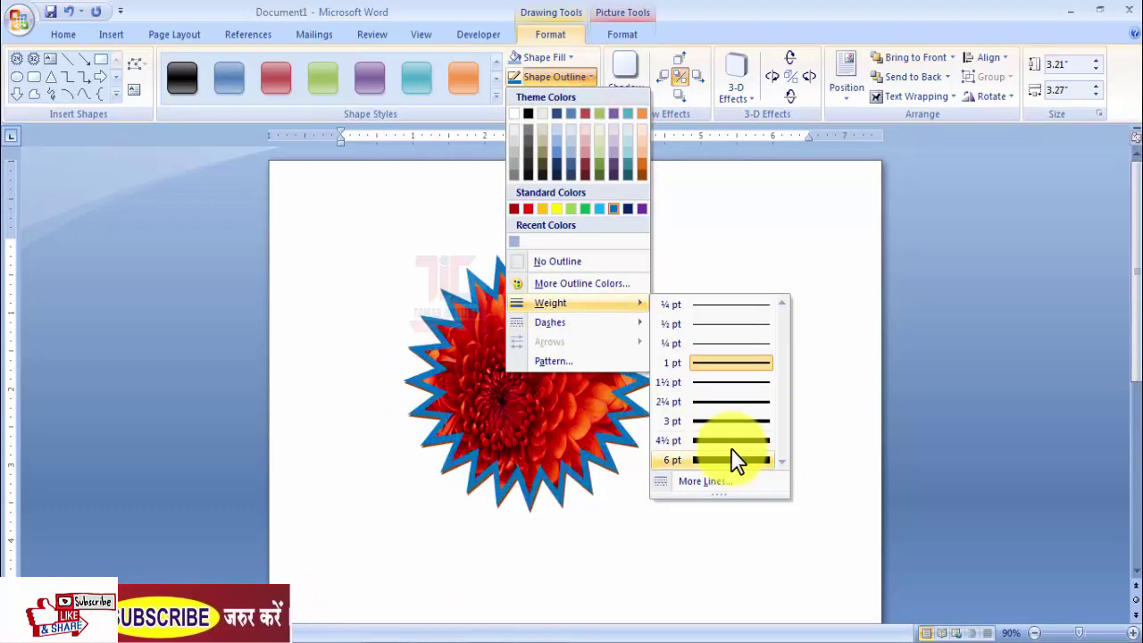
pyautogui.click(733, 459)
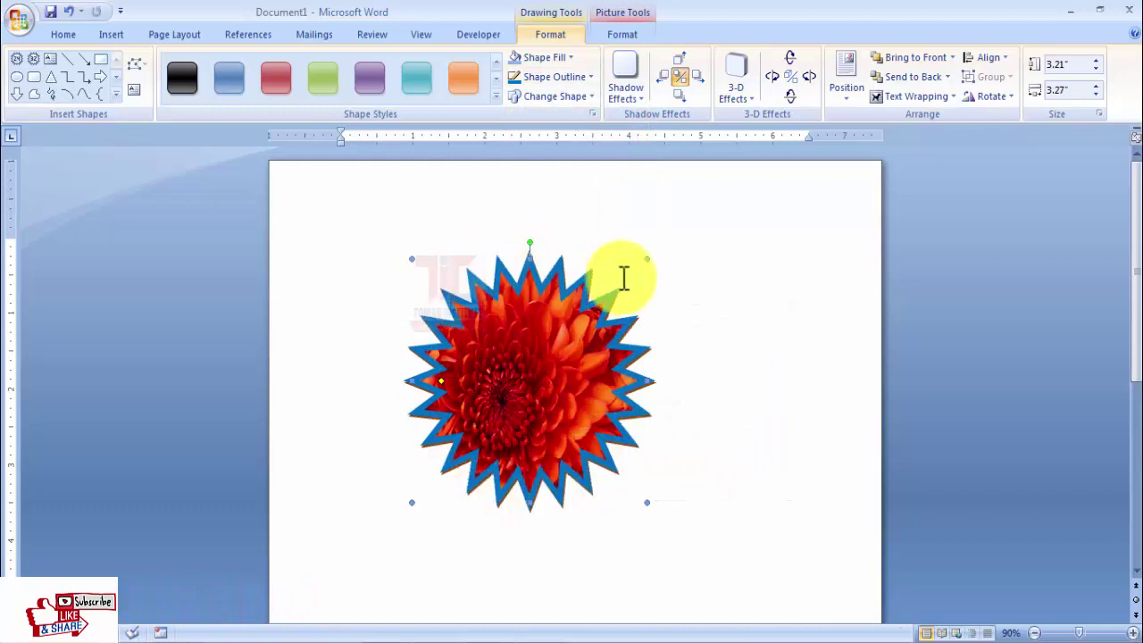
pyautogui.click(589, 77)
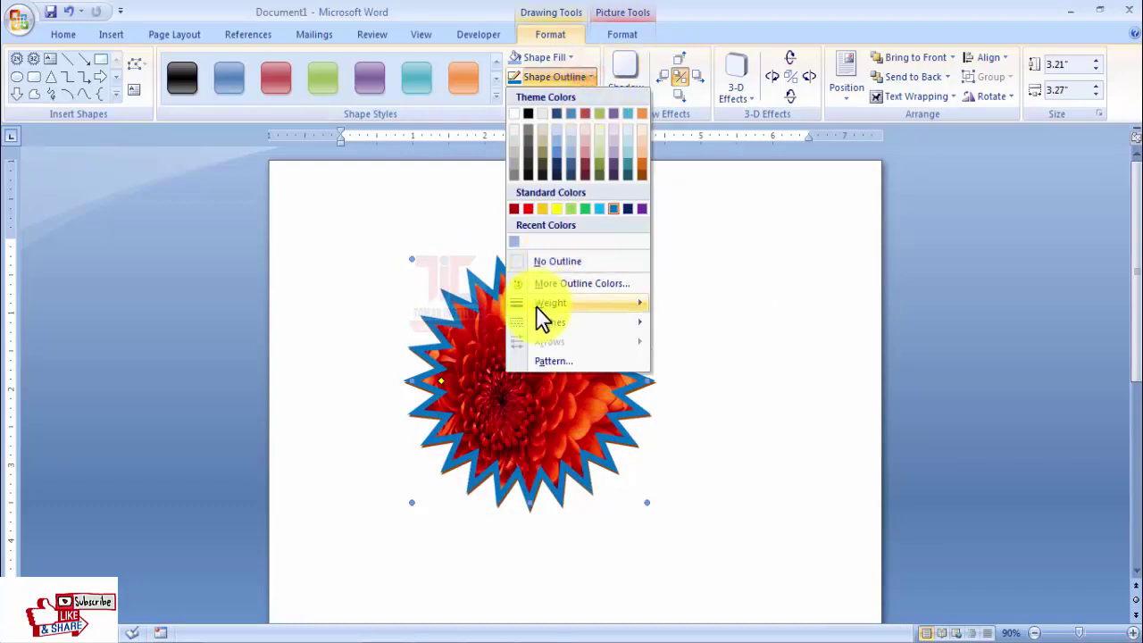
pyautogui.moveTo(567, 323)
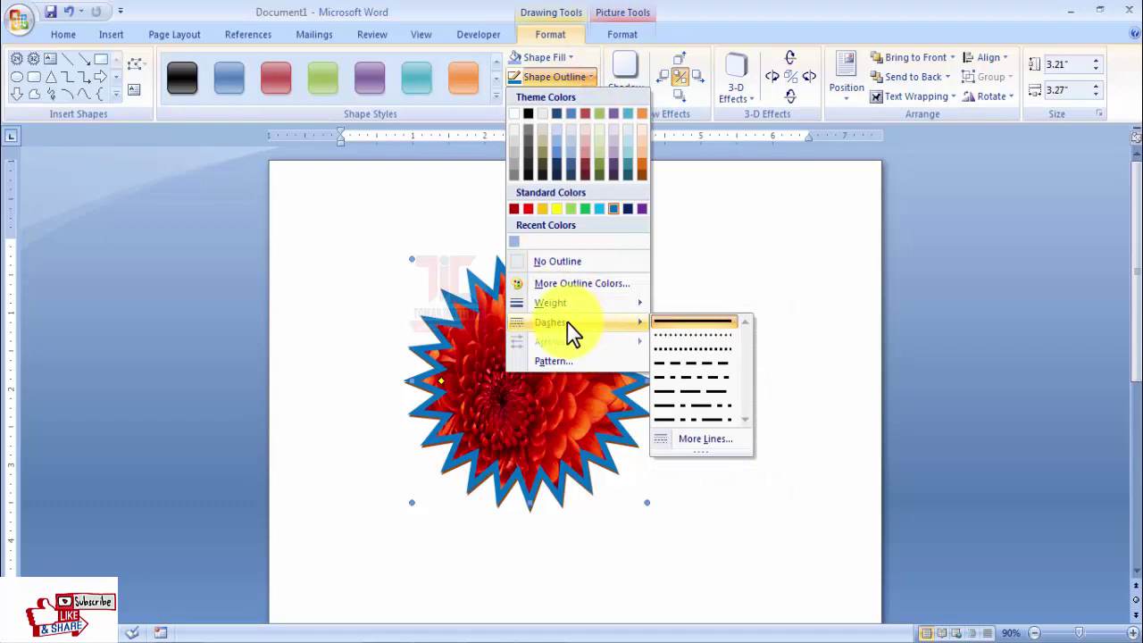
pyautogui.click(676, 336)
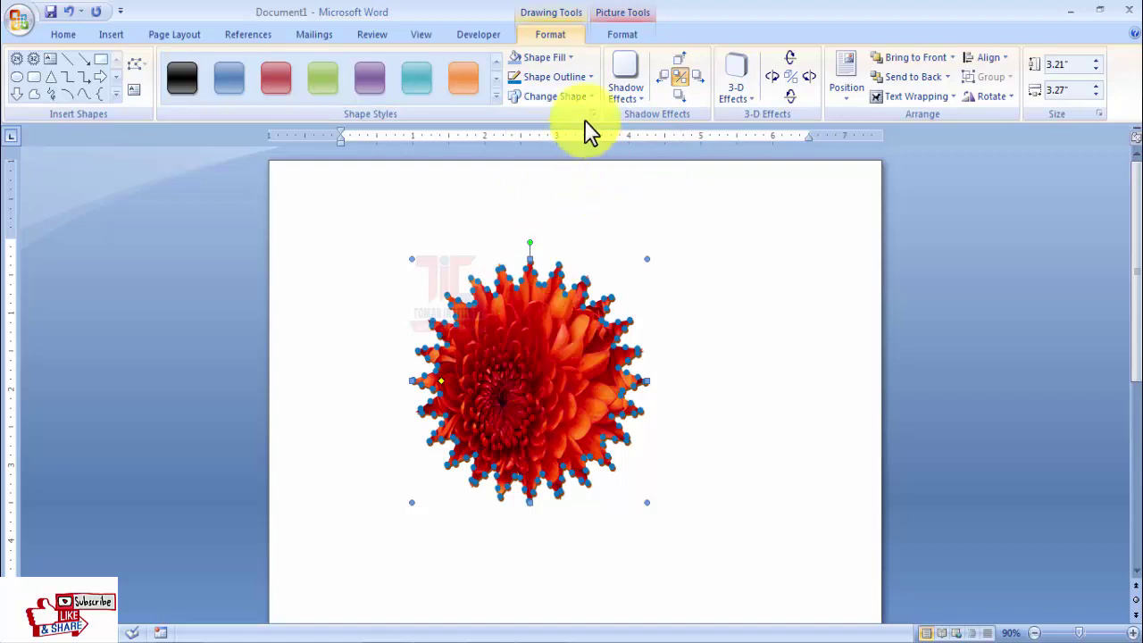
pyautogui.click(590, 96)
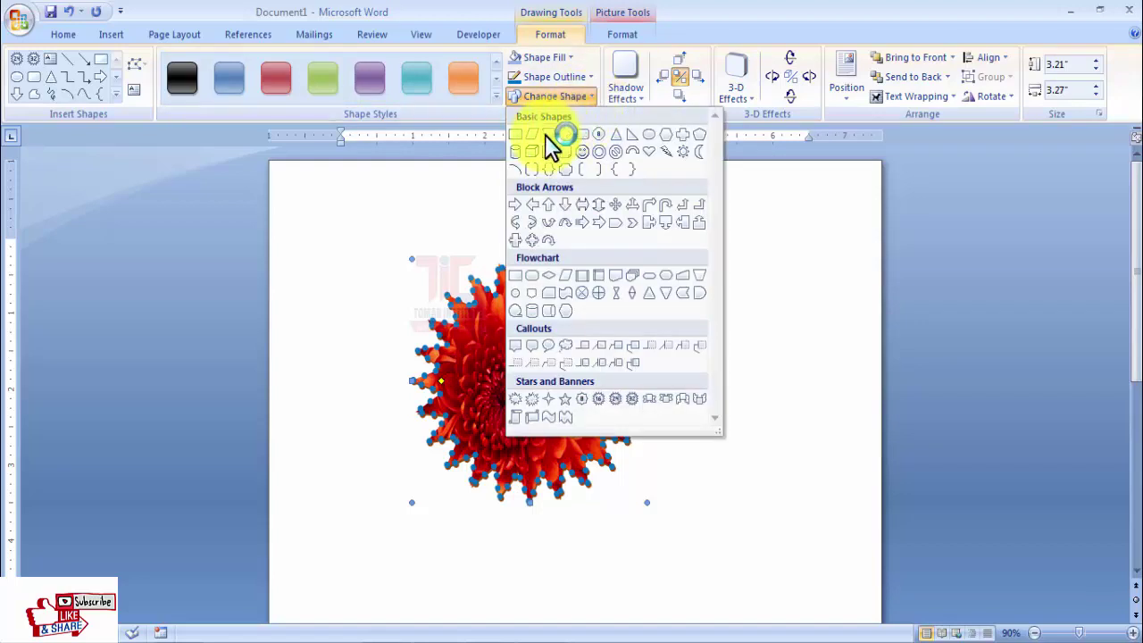
pyautogui.click(581, 151)
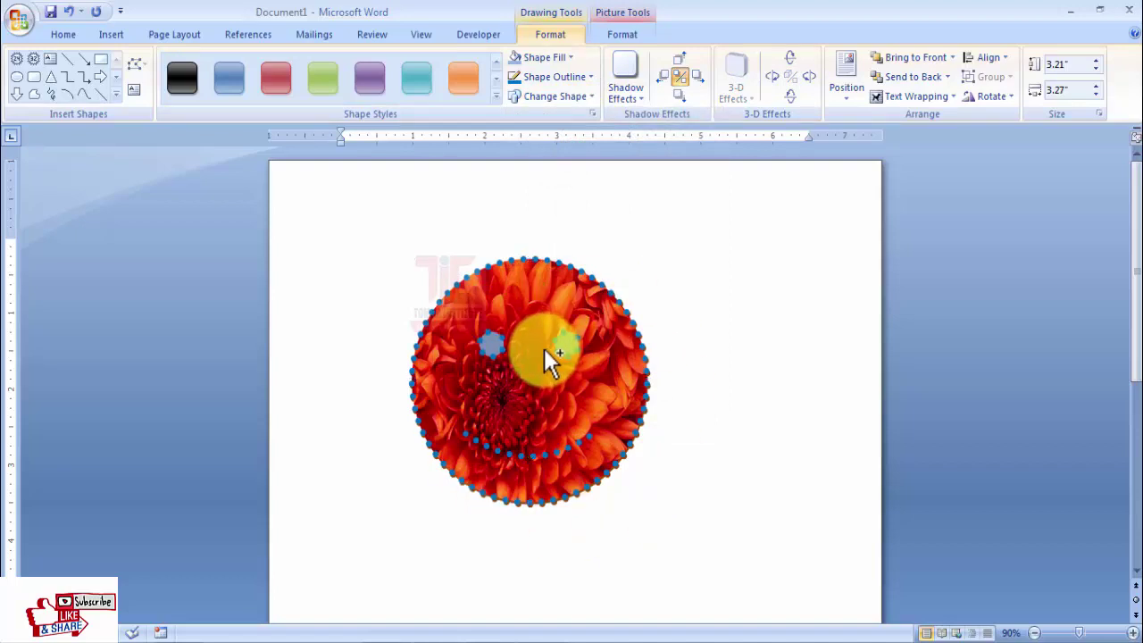
pyautogui.hotkey('ctrl', 'z')
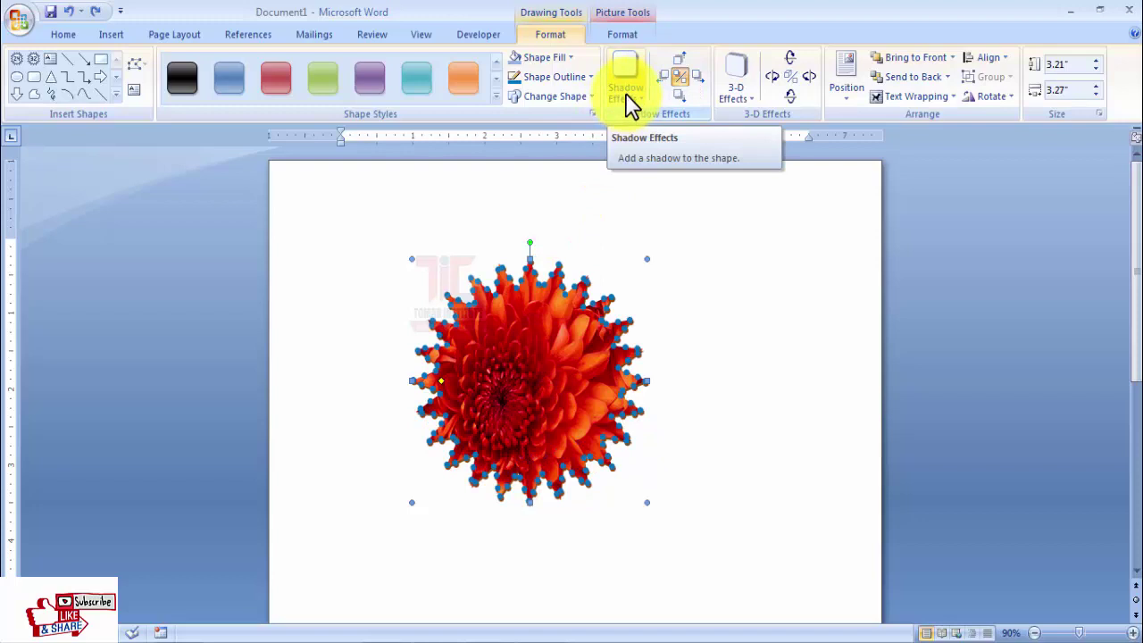
pyautogui.click(636, 100)
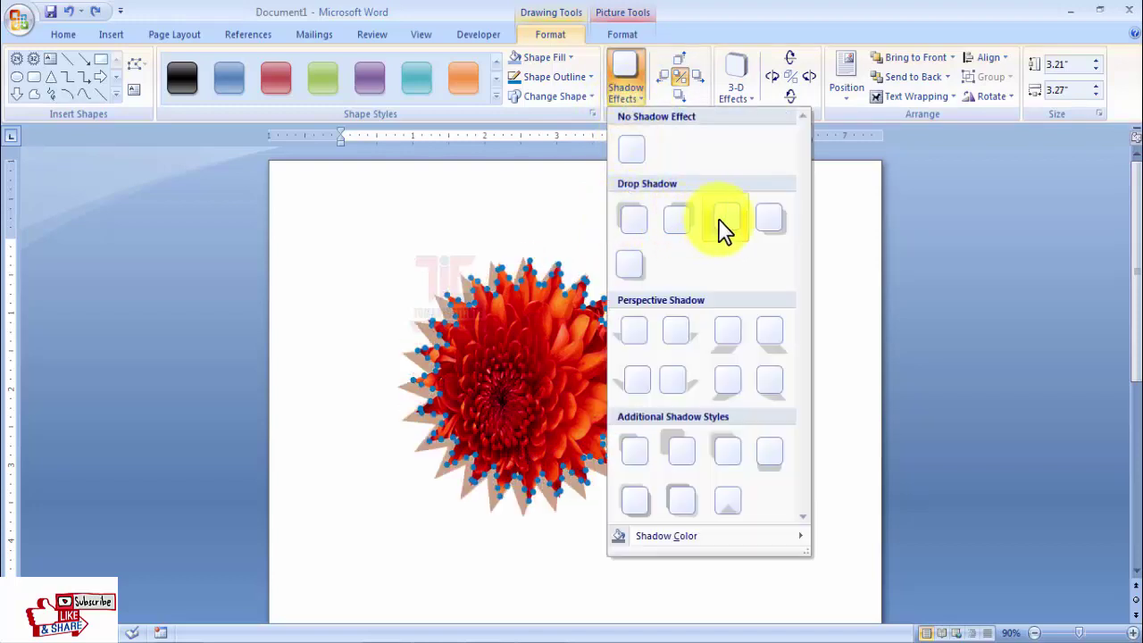
# Step: Add a drop shadow to the flower star and nudge it up, down, left and right
pyautogui.click(632, 217)
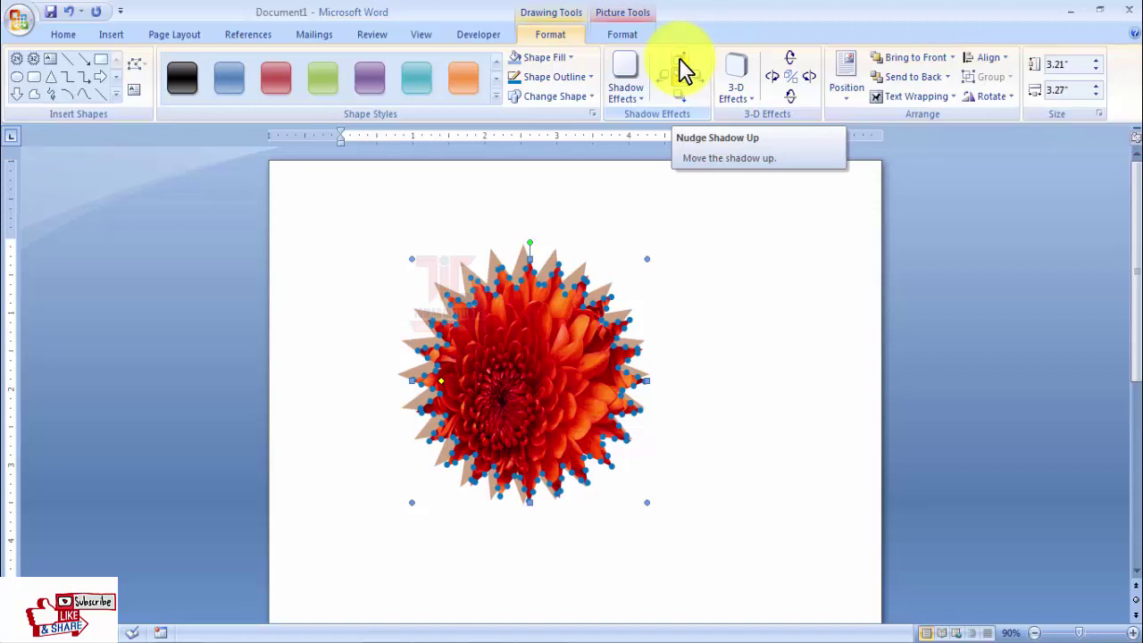
pyautogui.click(680, 60)
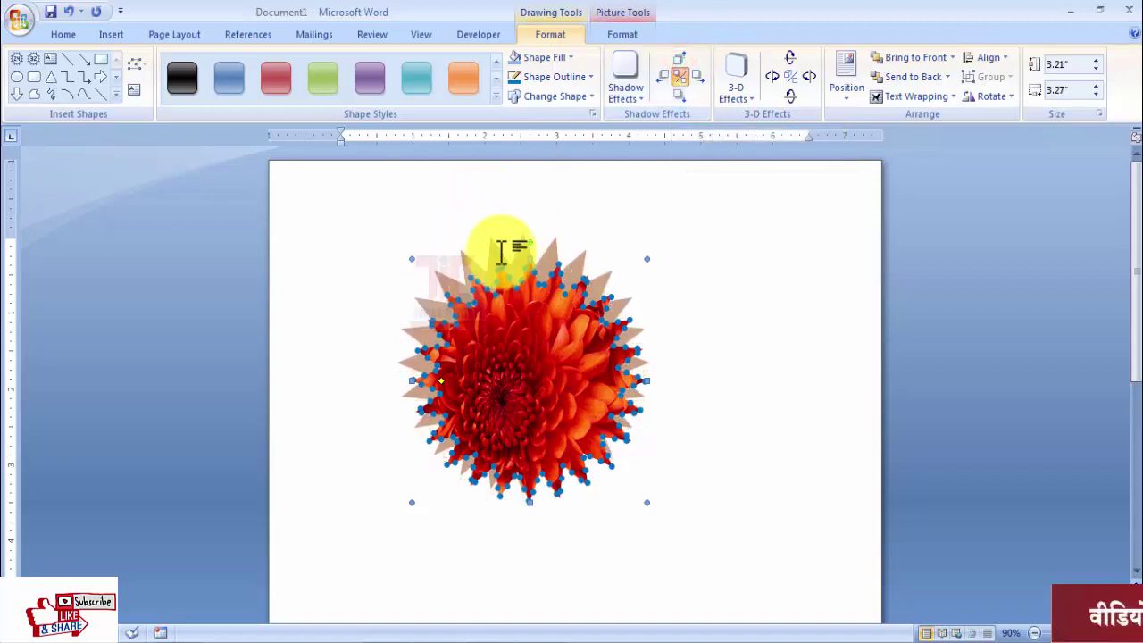
pyautogui.click(681, 63)
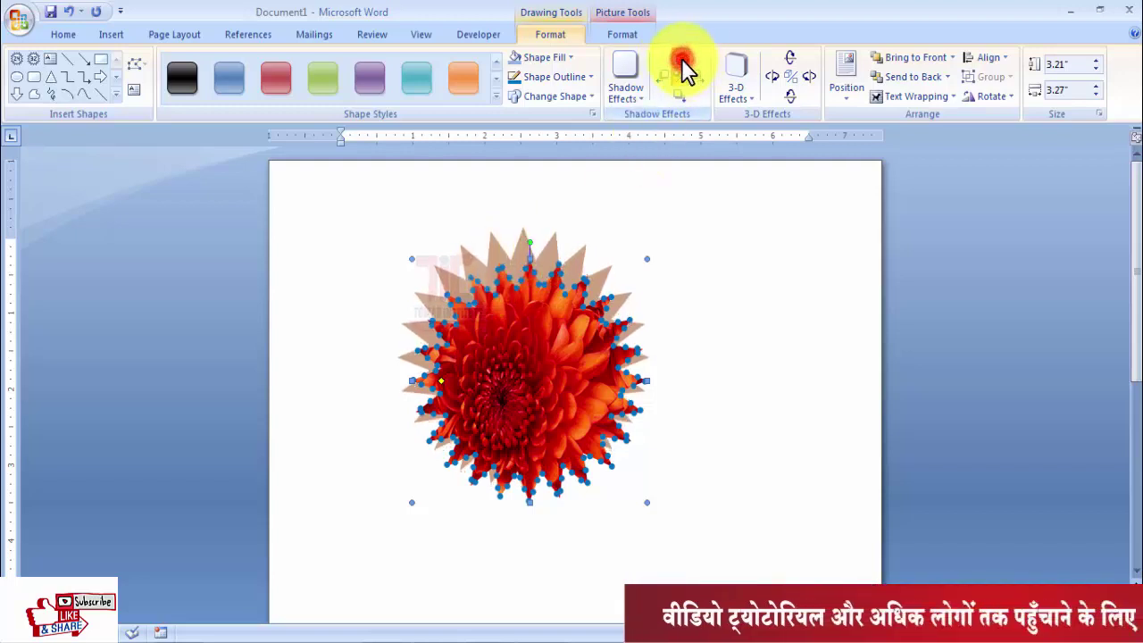
pyautogui.click(676, 95)
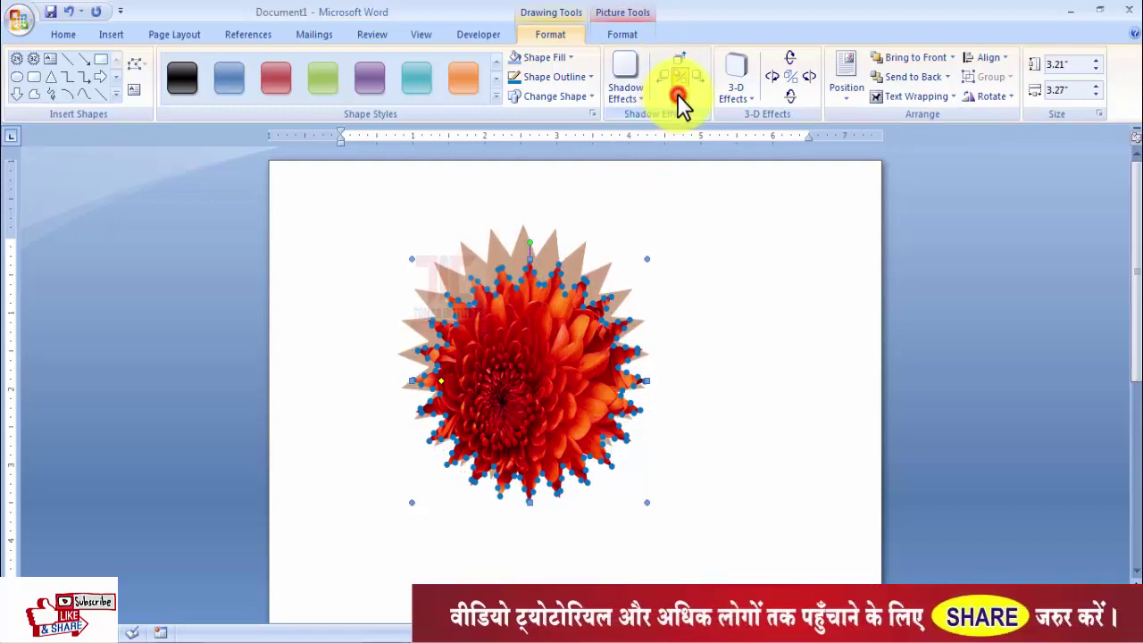
pyautogui.click(676, 94)
pyautogui.click(677, 94)
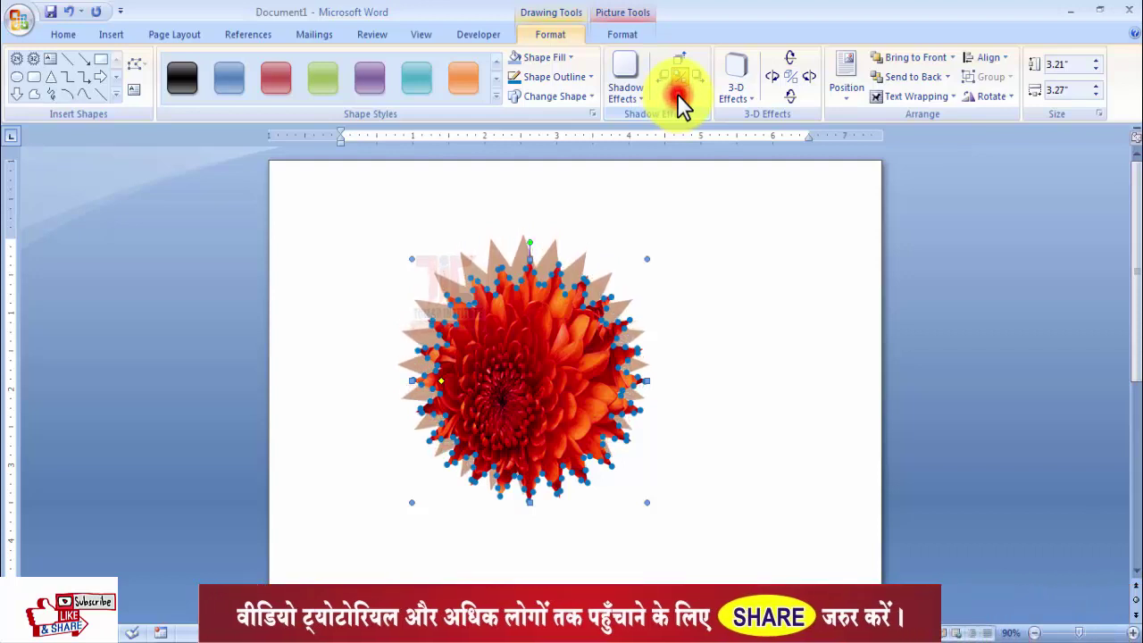
pyautogui.click(667, 77)
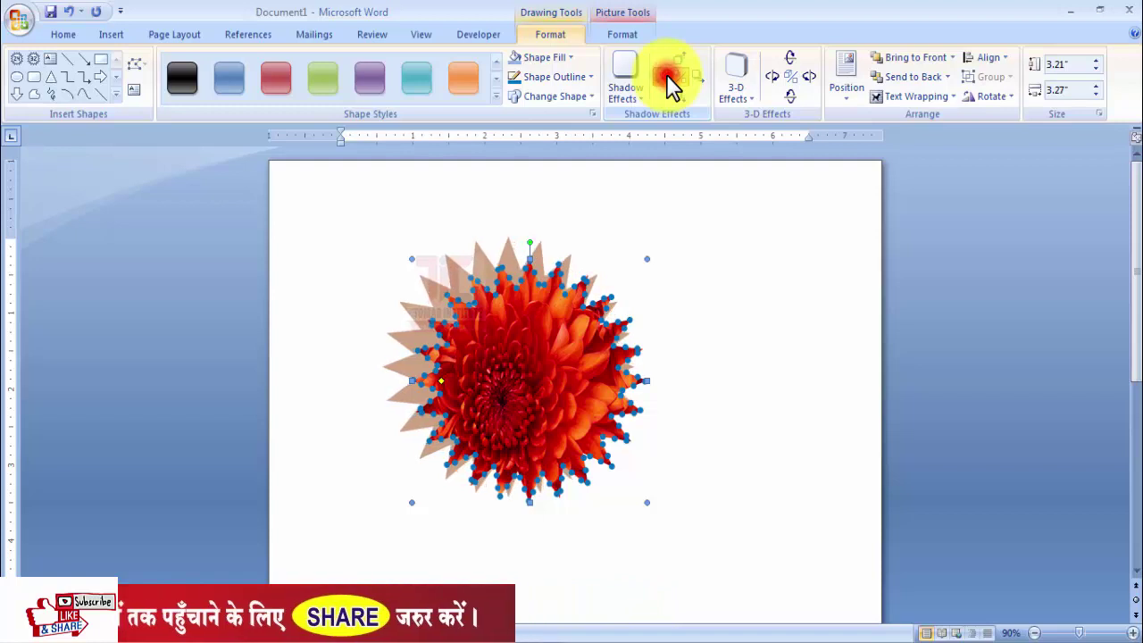
pyautogui.click(667, 77)
pyautogui.click(700, 76)
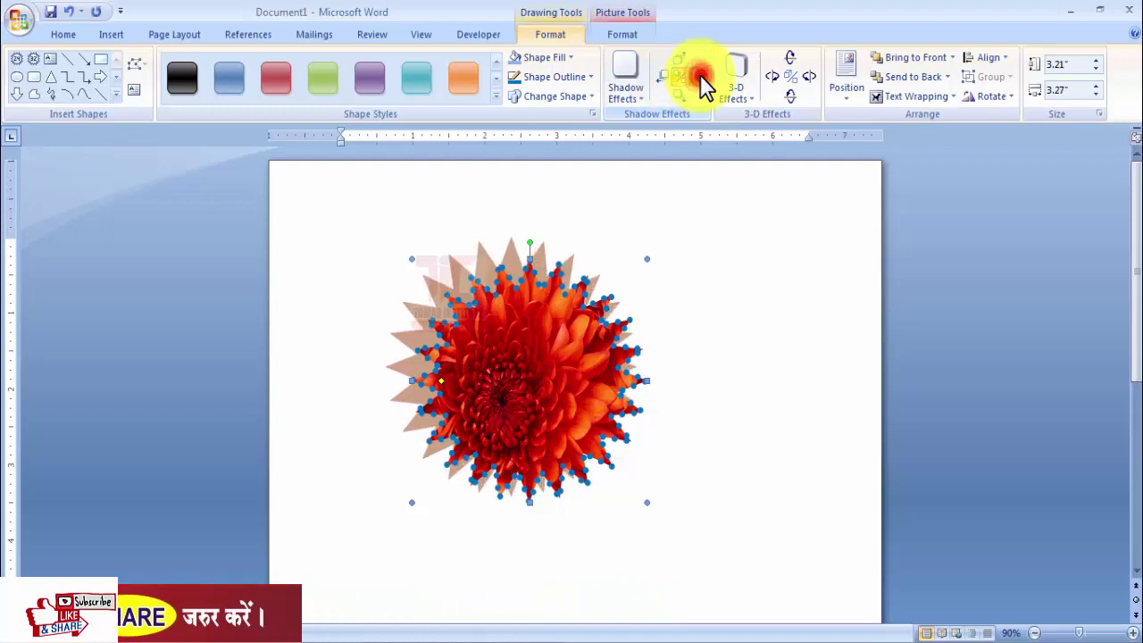
pyautogui.click(700, 76)
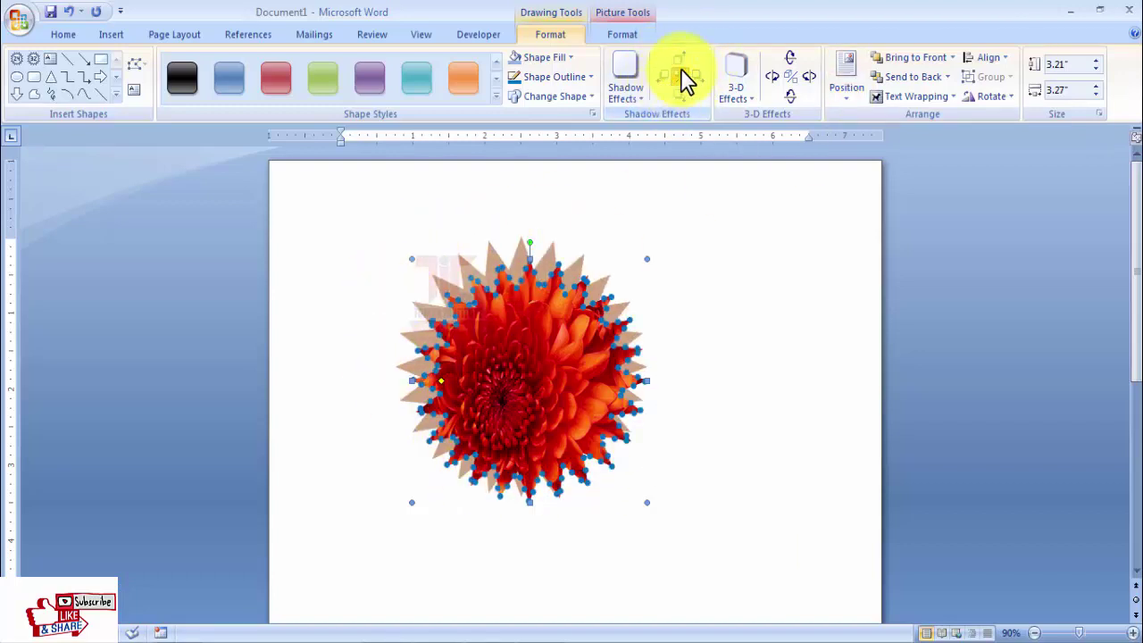
# Step: Apply a Parallel 3-D extrusion and adjust its tilt up, down and right toward face-on
pyautogui.click(750, 98)
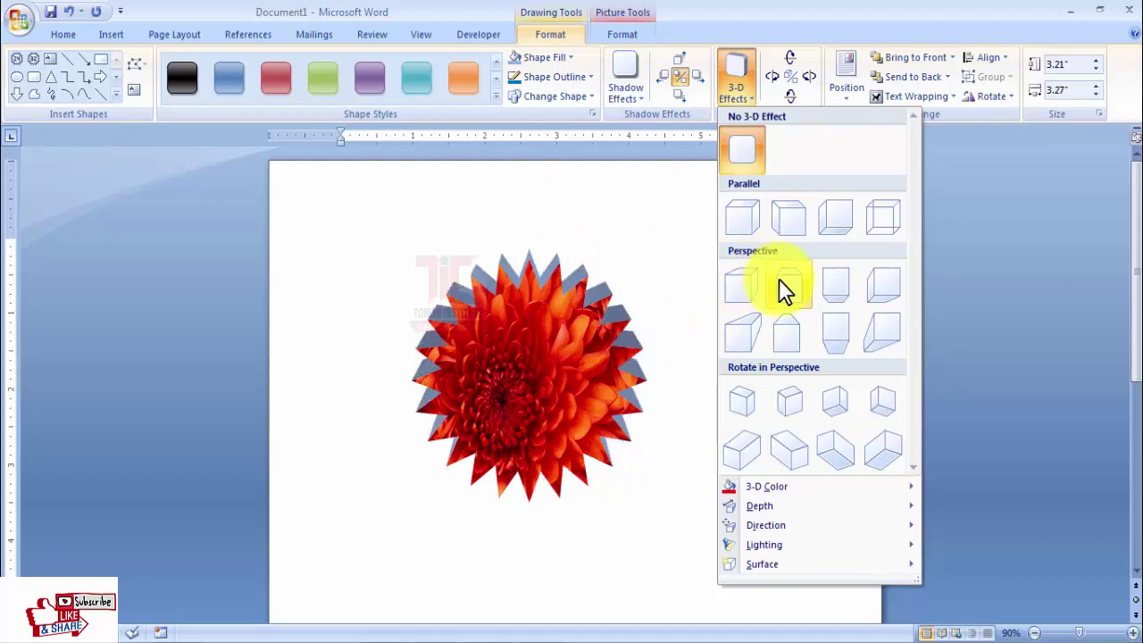
pyautogui.click(747, 230)
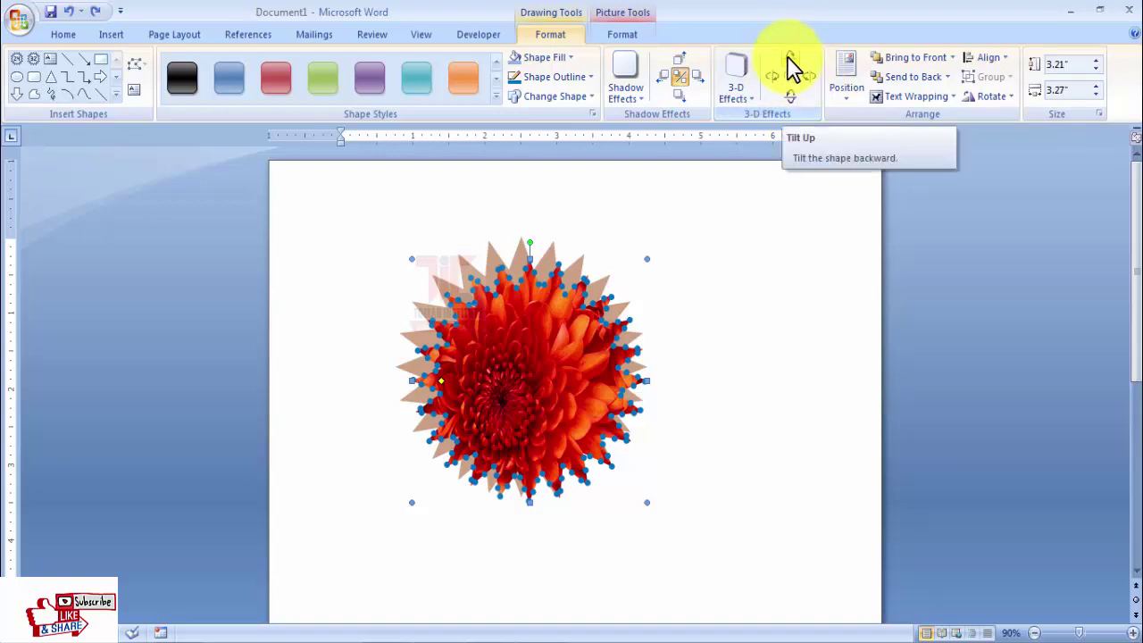
pyautogui.click(788, 55)
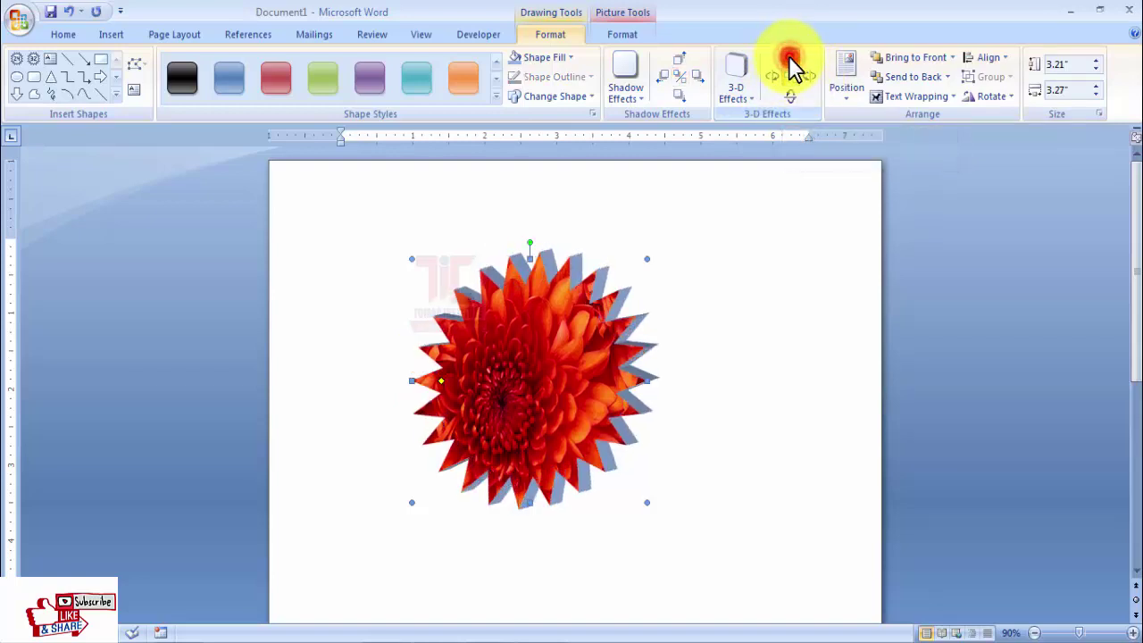
pyautogui.moveTo(789, 55); pyautogui.dragTo(788, 55)
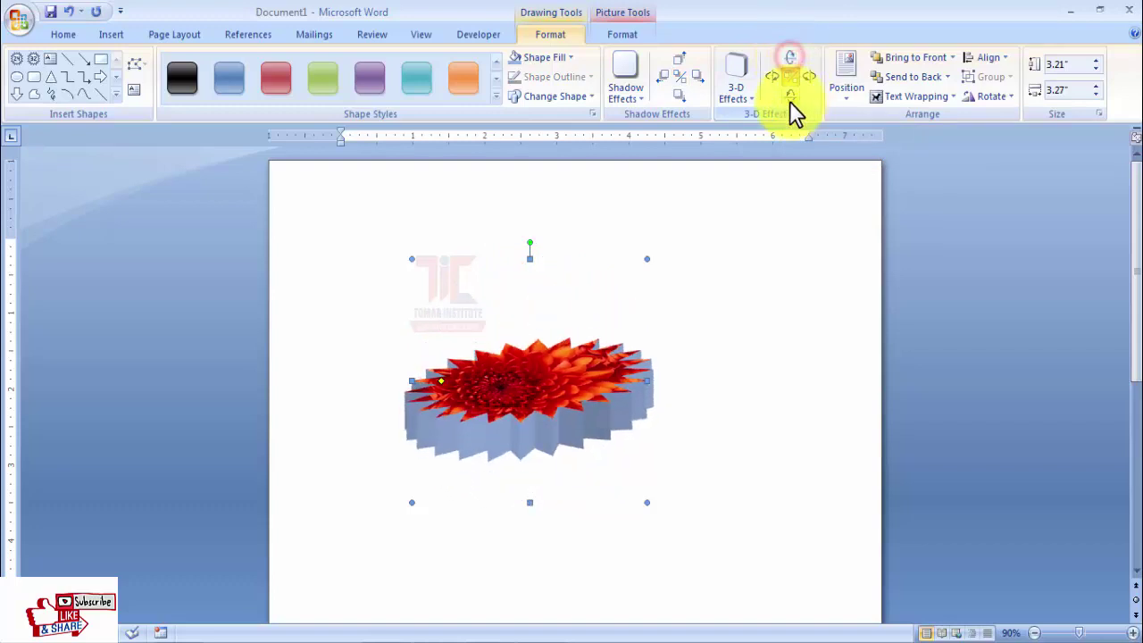
pyautogui.click(789, 101)
pyautogui.moveTo(788, 100); pyautogui.dragTo(767, 74)
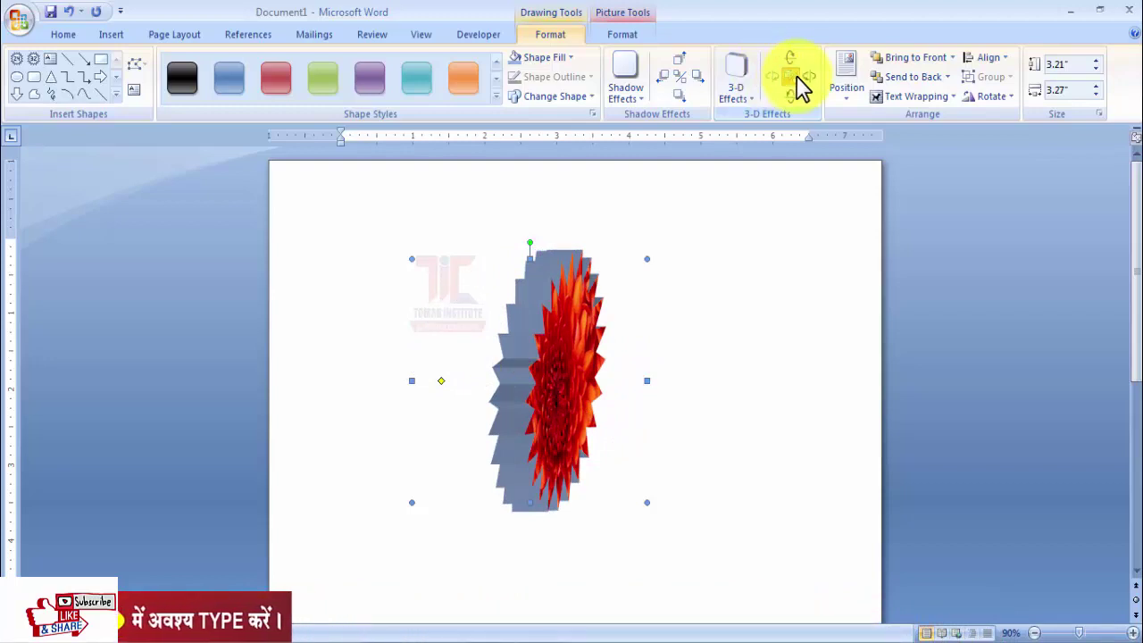
pyautogui.moveTo(805, 74); pyautogui.dragTo(805, 74)
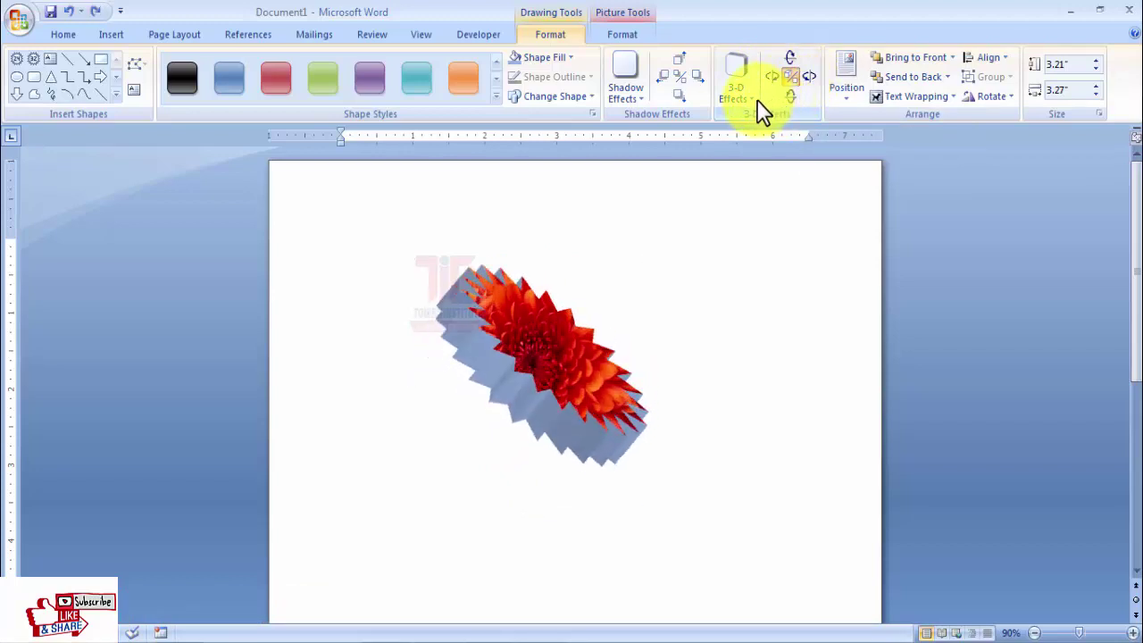
pyautogui.moveTo(759, 107); pyautogui.dragTo(759, 107)
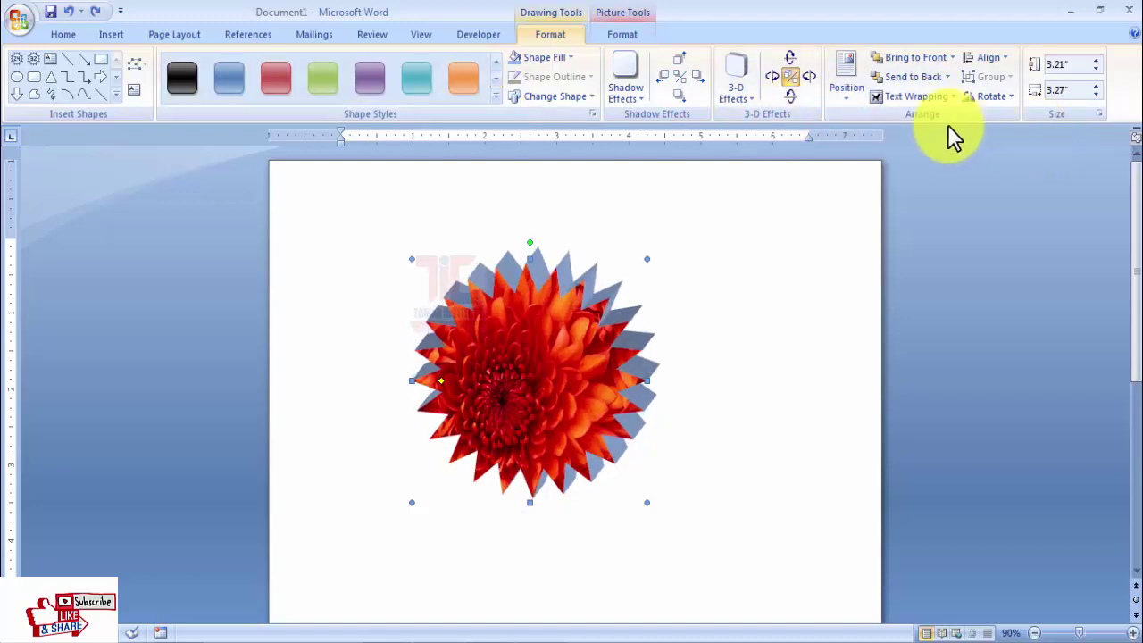
# Step: Delete the selected 3-D chrysanthemum flower picture from the page
pyautogui.click(144, 32)
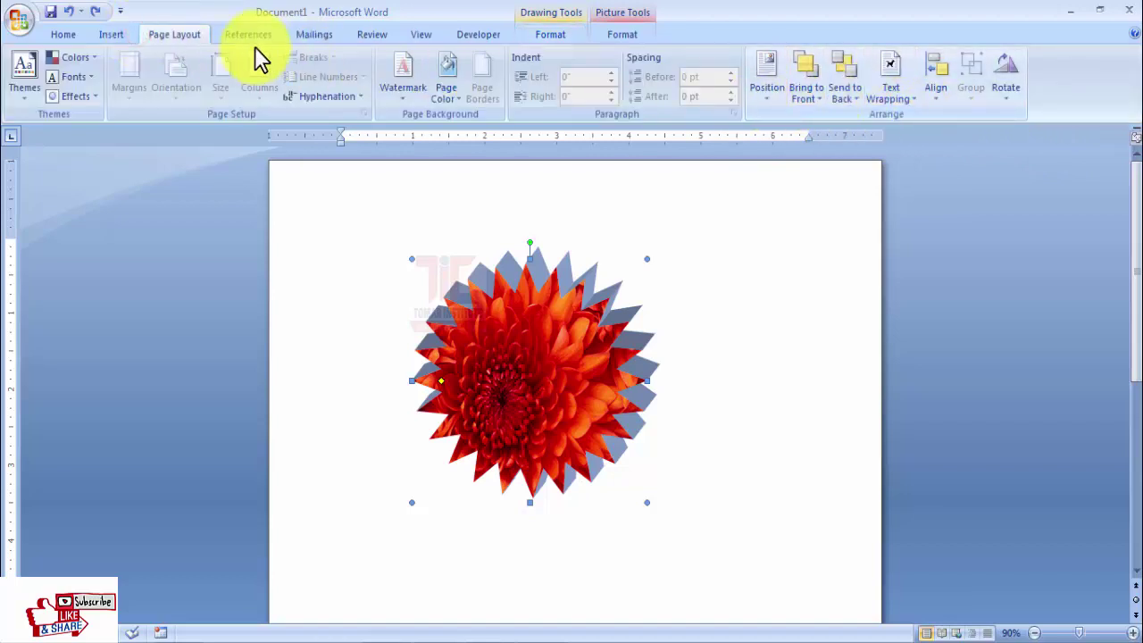
pyautogui.click(111, 34)
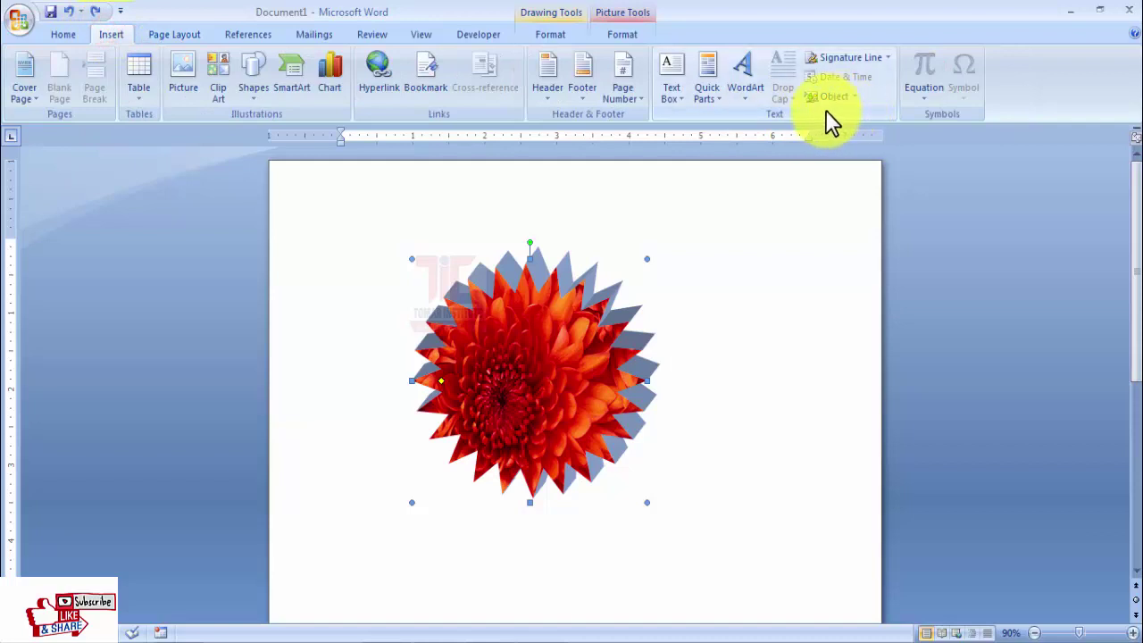
pyautogui.click(621, 34)
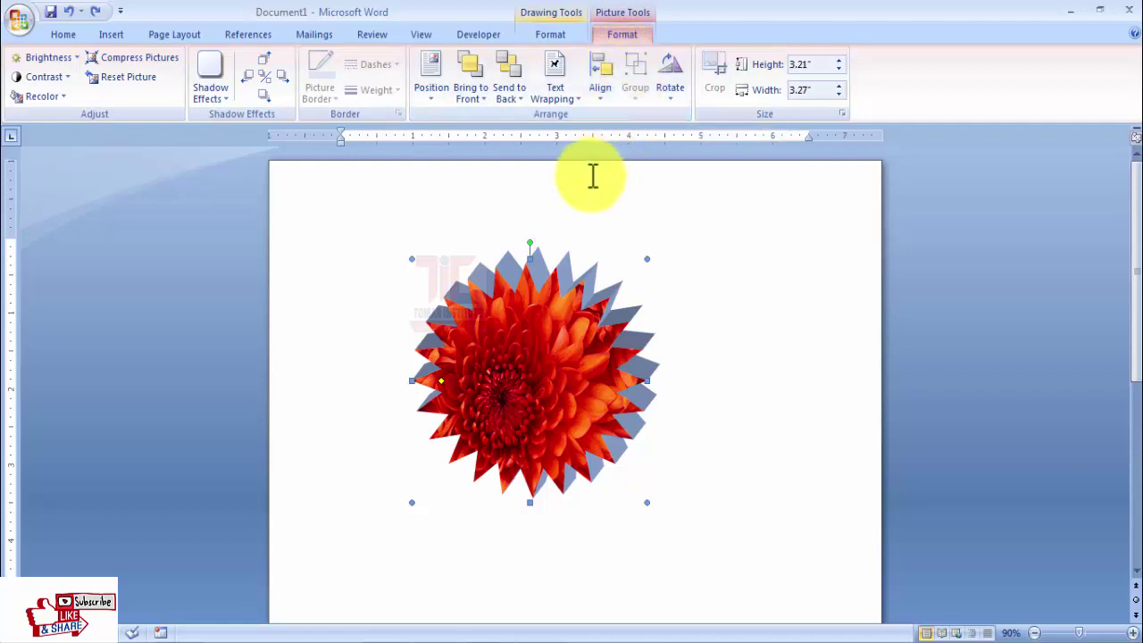
pyautogui.press('Delete')
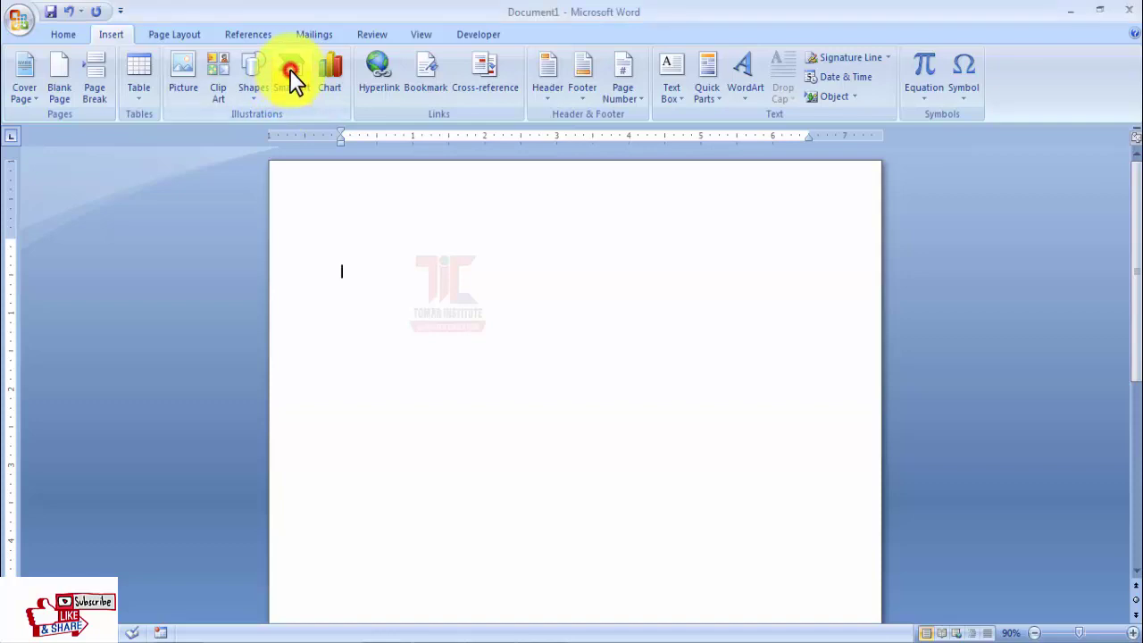
# Step: In the SmartArt gallery's List category, select the Vertical Picture Accent List layout
pyautogui.click(289, 68)
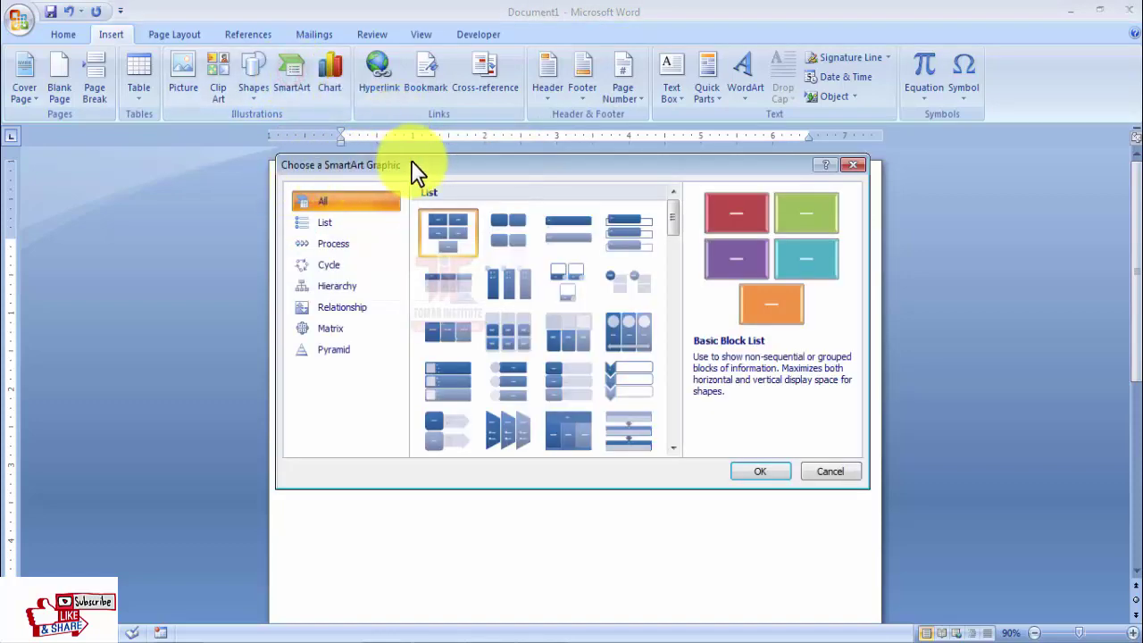
pyautogui.moveTo(415, 172)
pyautogui.mouseDown()
pyautogui.moveTo(427, 205)
pyautogui.moveTo(429, 177)
pyautogui.mouseUp()
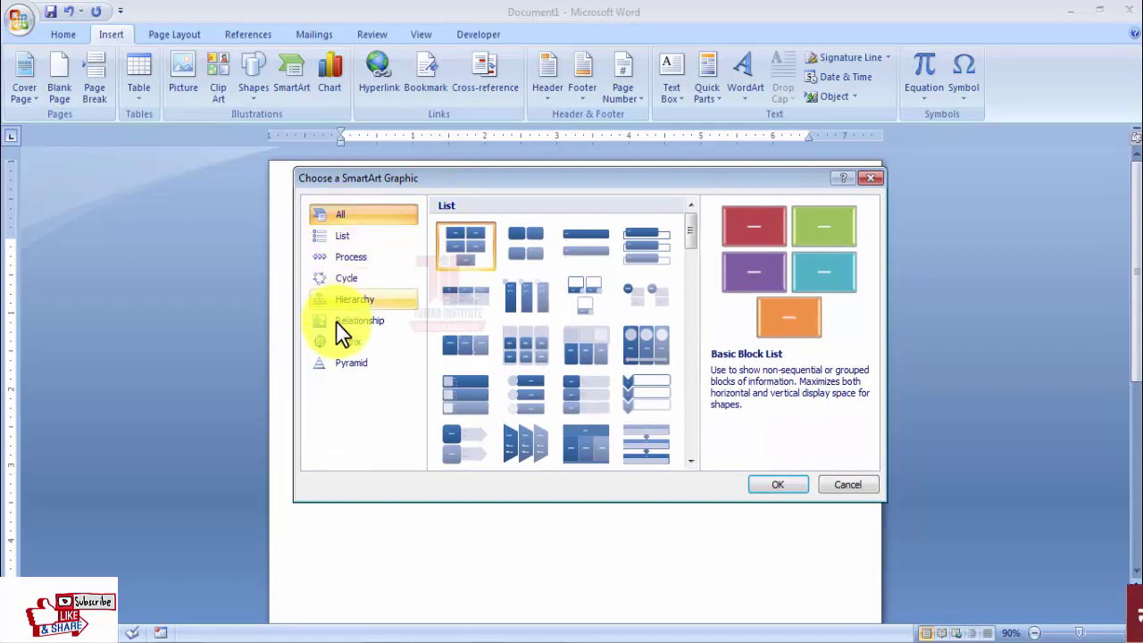
pyautogui.click(337, 236)
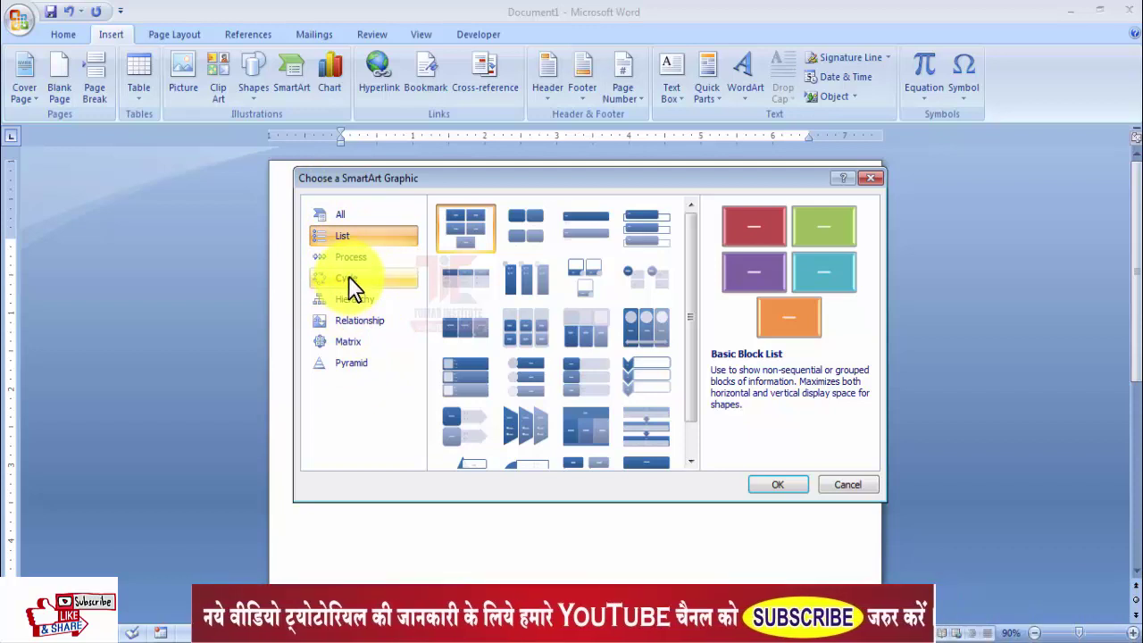
pyautogui.click(348, 278)
pyautogui.click(346, 236)
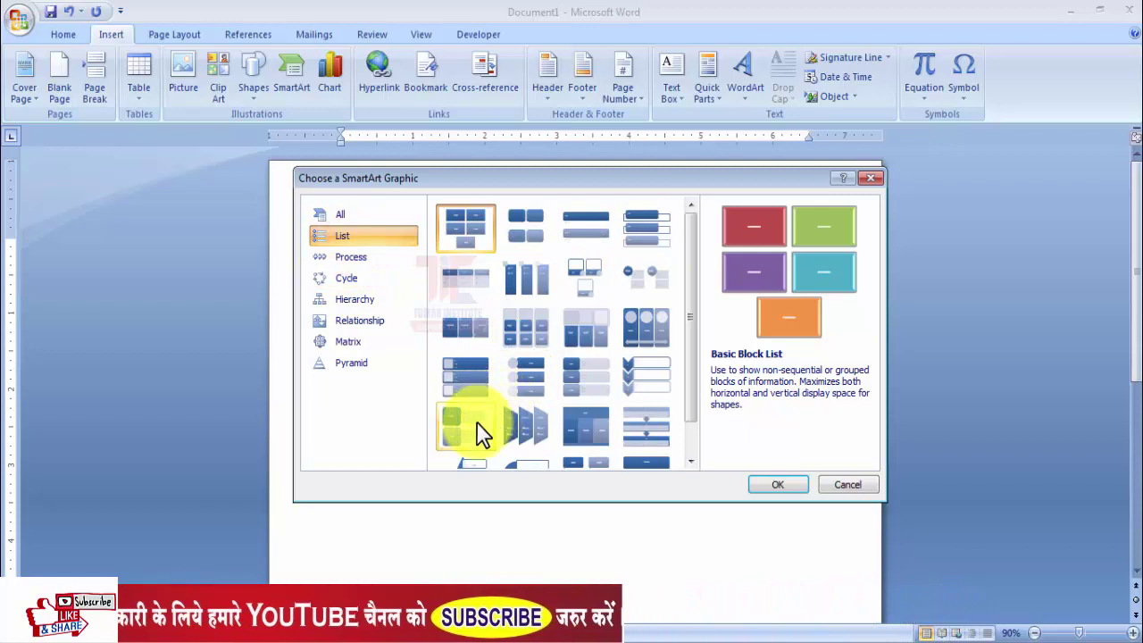
pyautogui.click(579, 378)
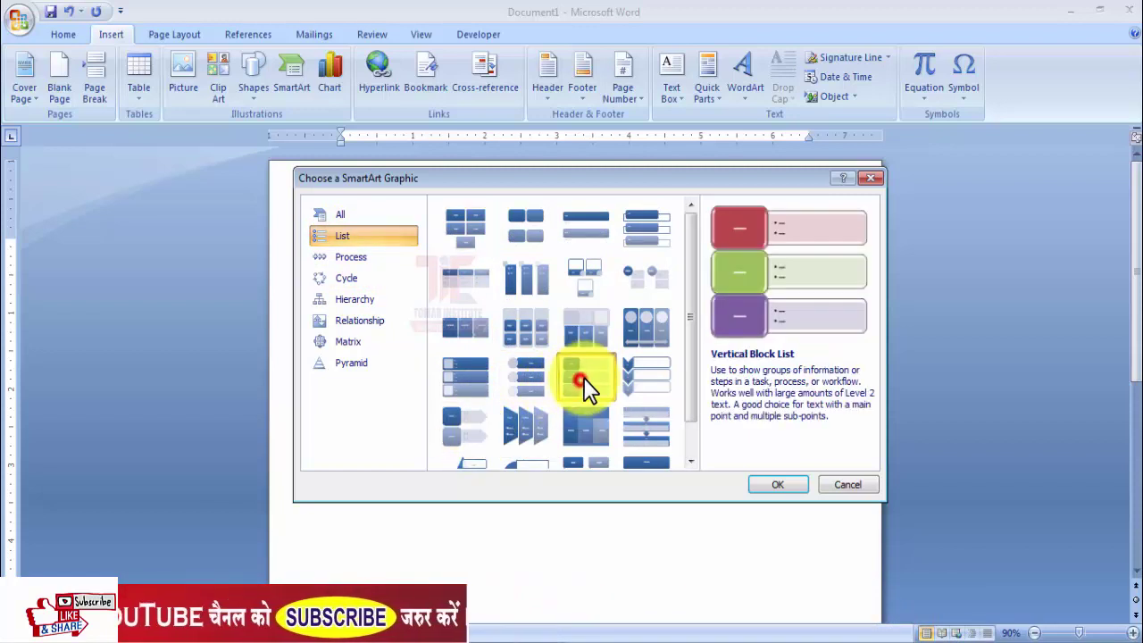
pyautogui.click(527, 376)
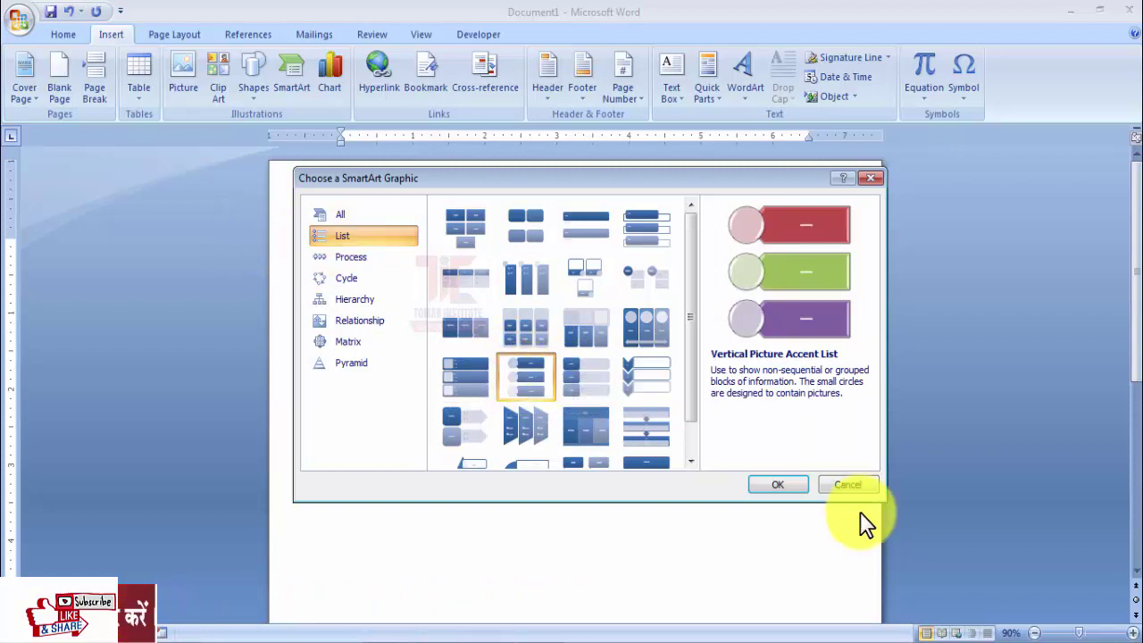
# Step: Insert the Vertical Picture Accent List graphic and label its three shapes DCA, PGDCA and BSC
pyautogui.click(791, 489)
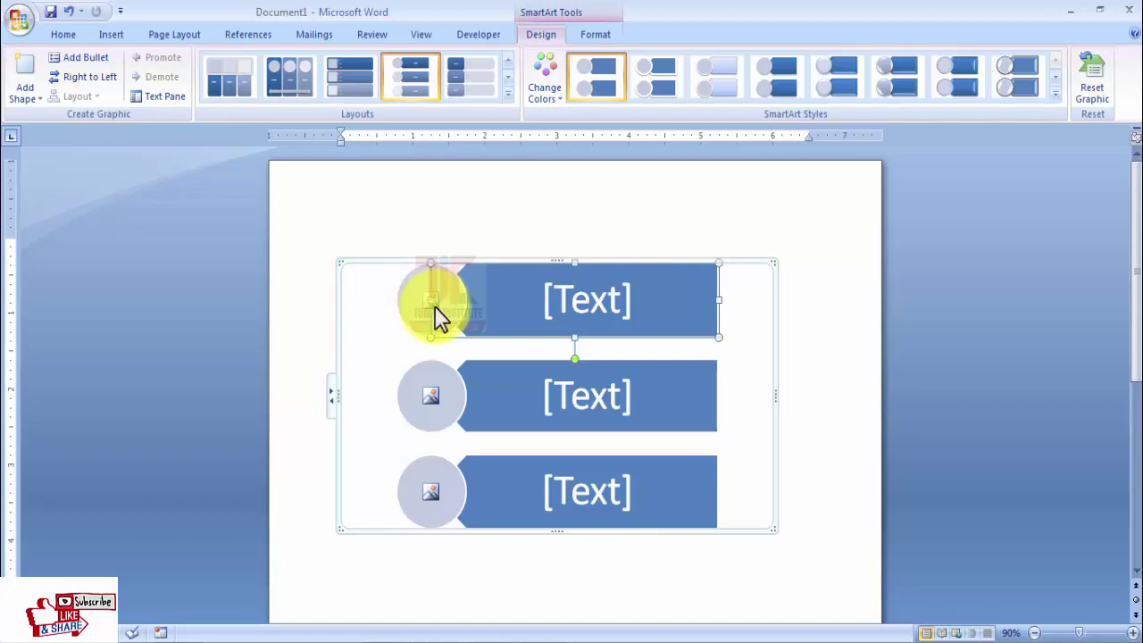
pyautogui.click(603, 301)
pyautogui.write('DCA')
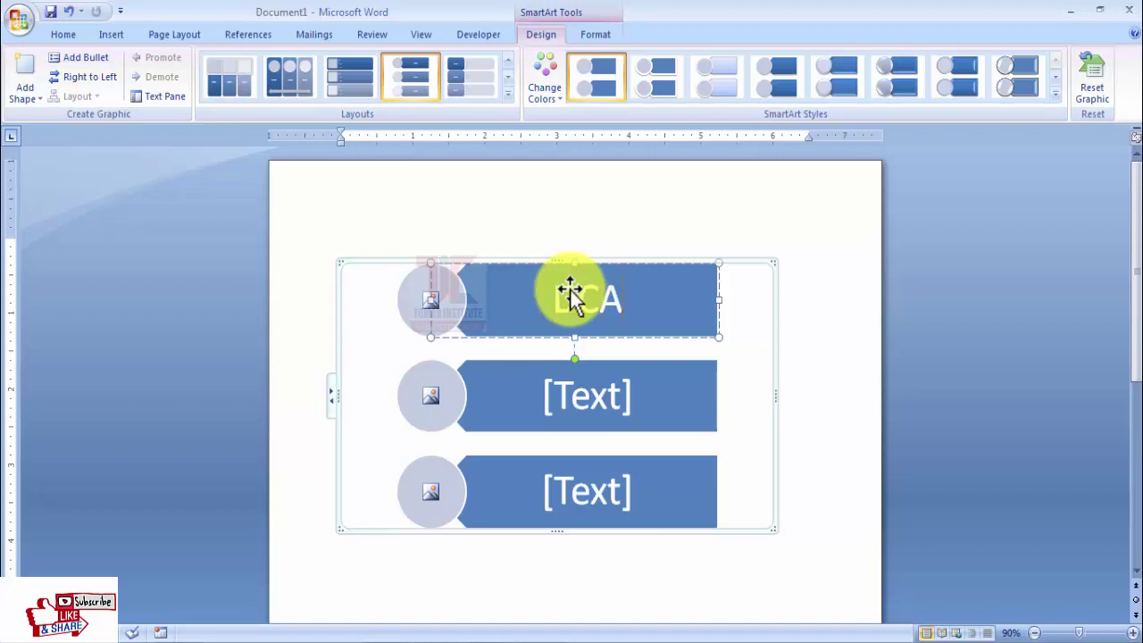
pyautogui.click(603, 387)
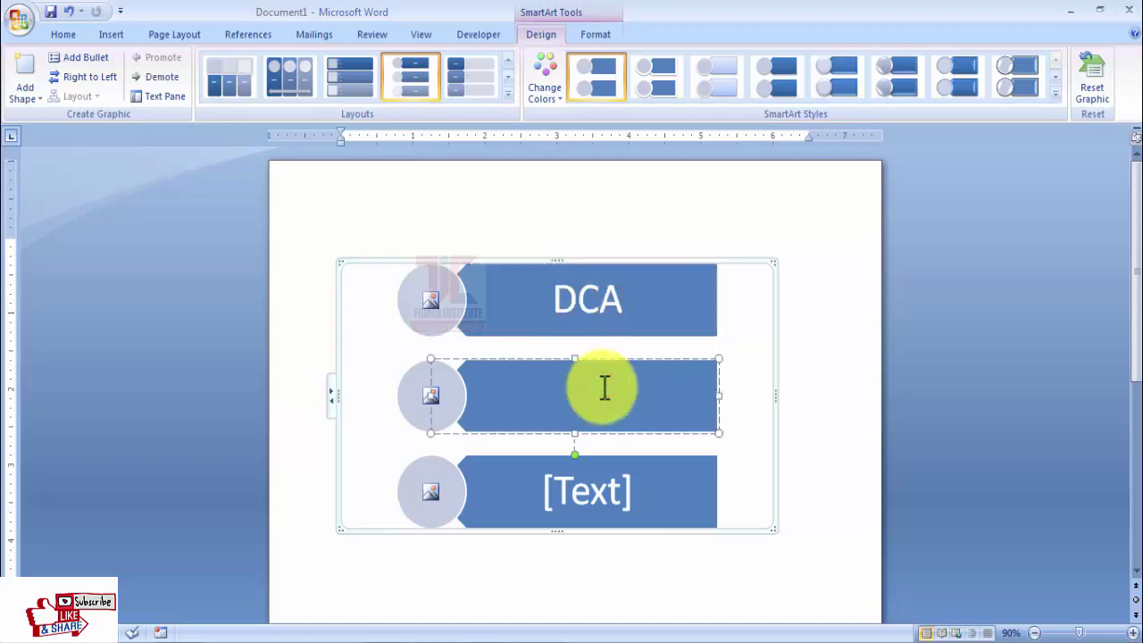
pyautogui.write('PGDCA')
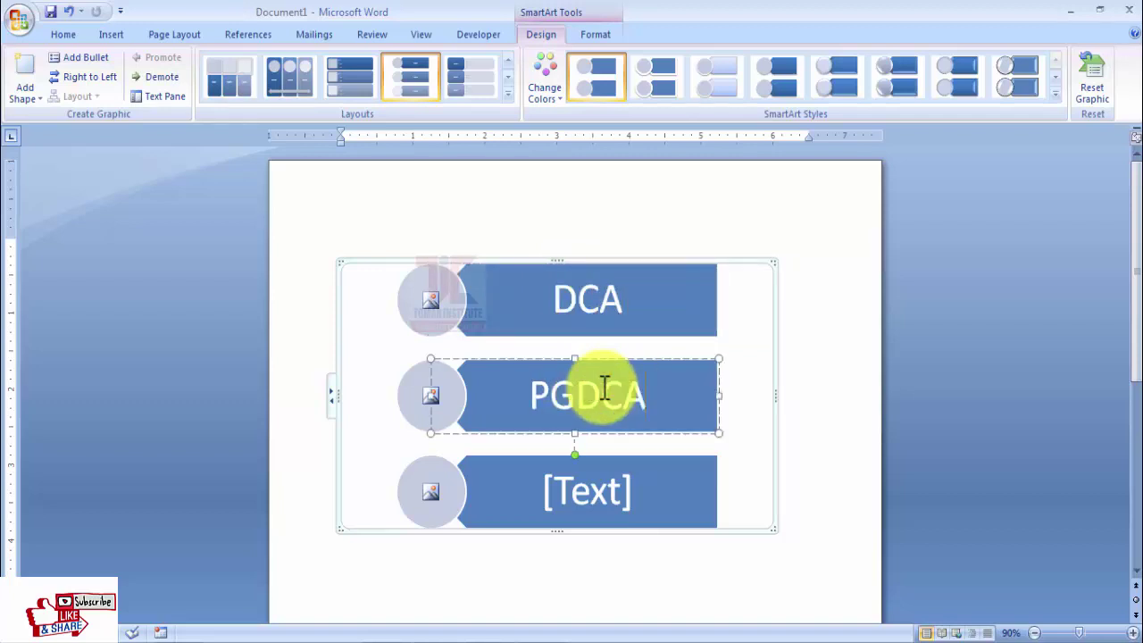
pyautogui.click(595, 479)
pyautogui.write('BSC')
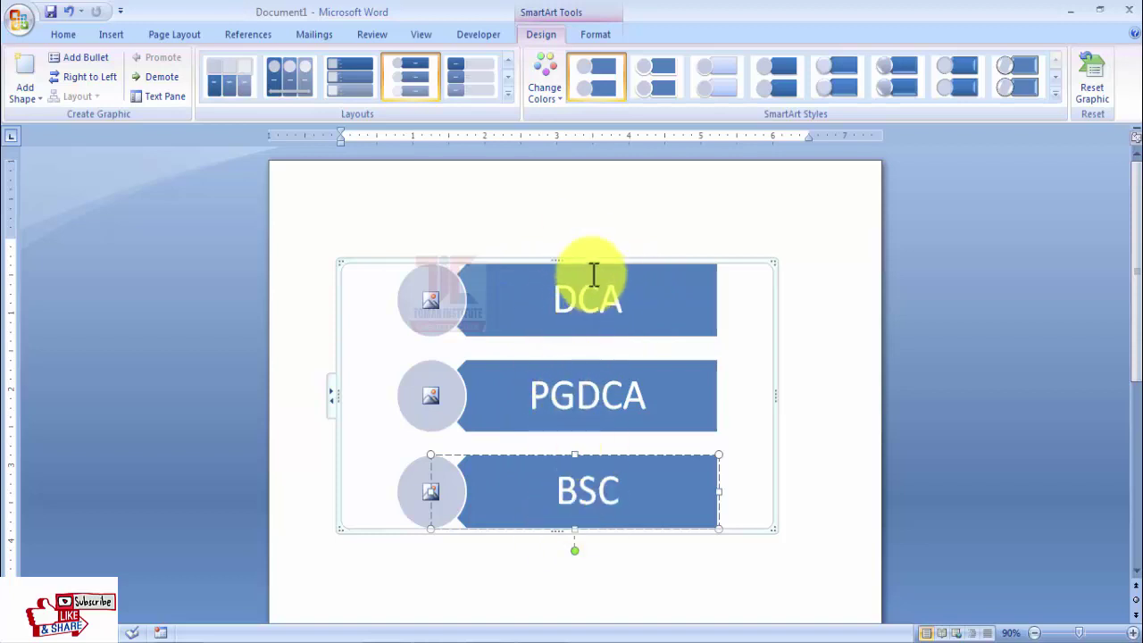
# Step: Fill the DCA, PGDCA and BSC picture circles with the Desert, Koala and Tulips sample pictures
pyautogui.click(429, 301)
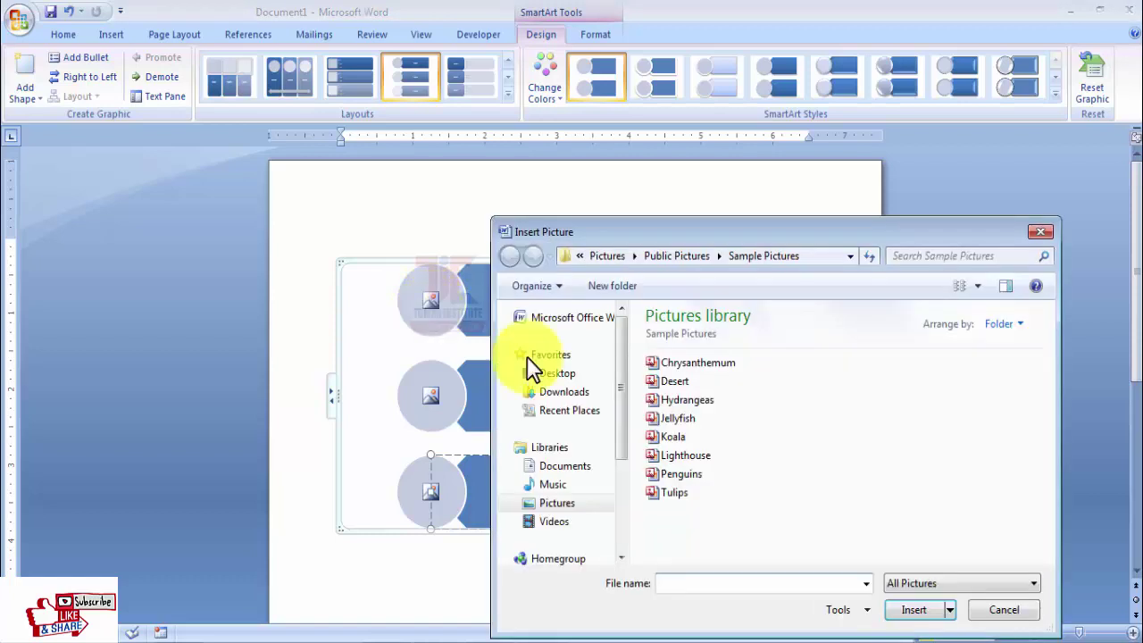
pyautogui.click(675, 380)
pyautogui.click(909, 614)
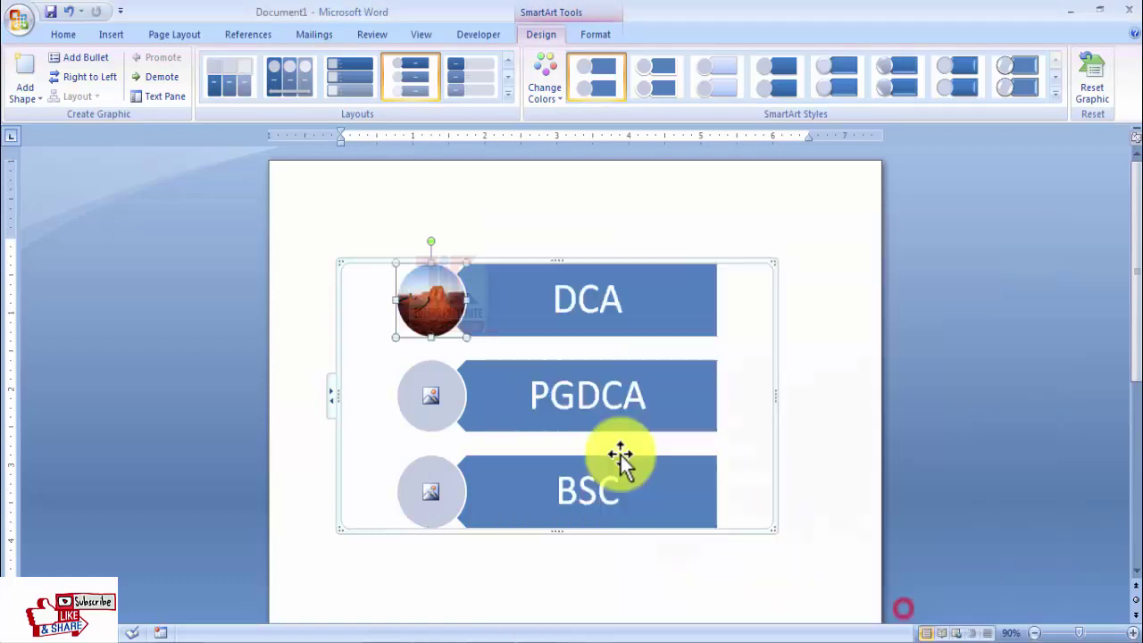
pyautogui.click(431, 396)
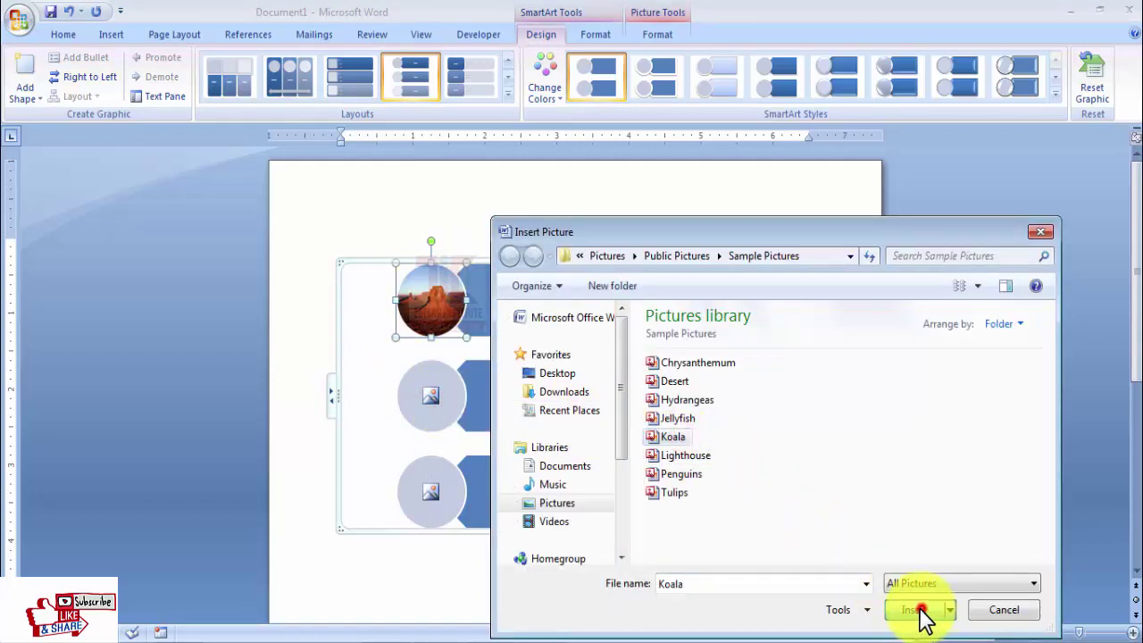
pyautogui.click(922, 609)
pyautogui.click(446, 491)
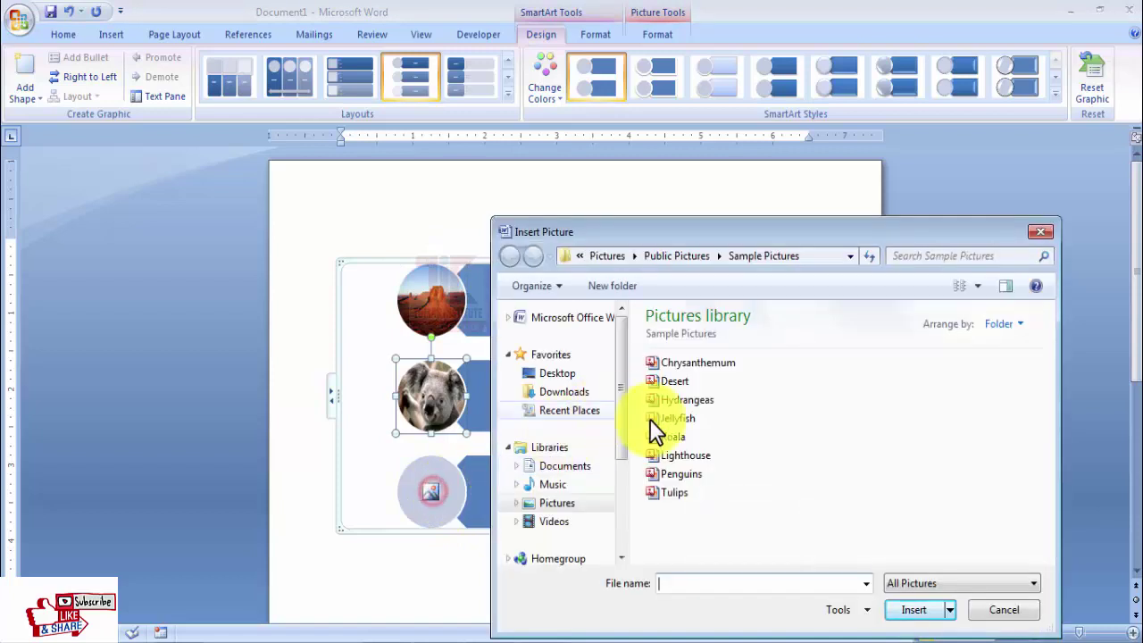
pyautogui.click(675, 492)
pyautogui.click(911, 609)
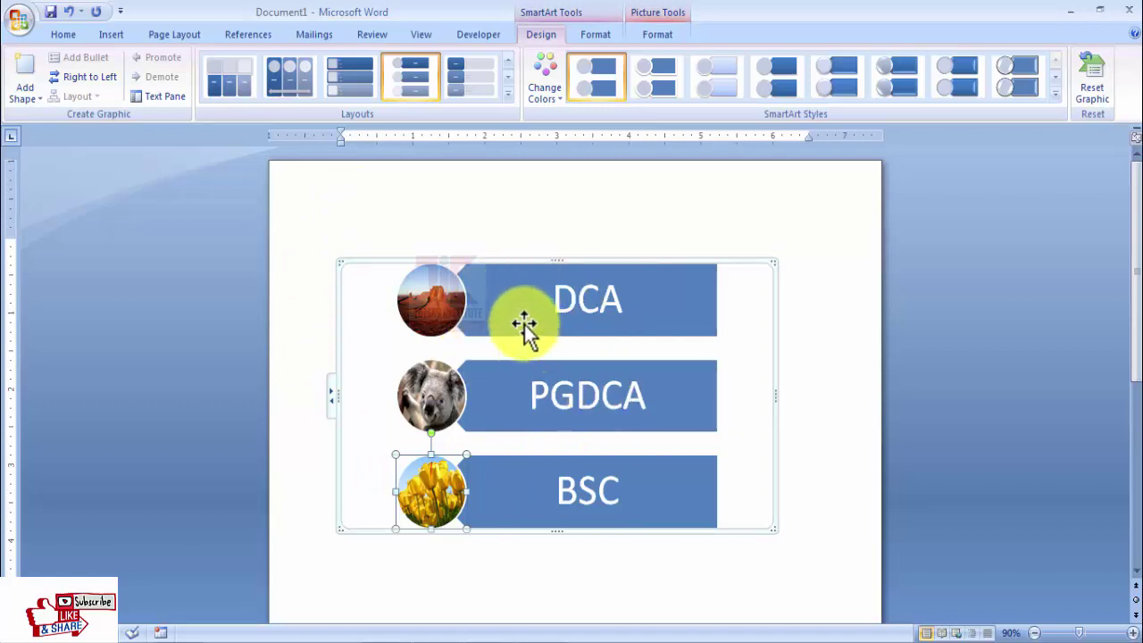
pyautogui.click(536, 38)
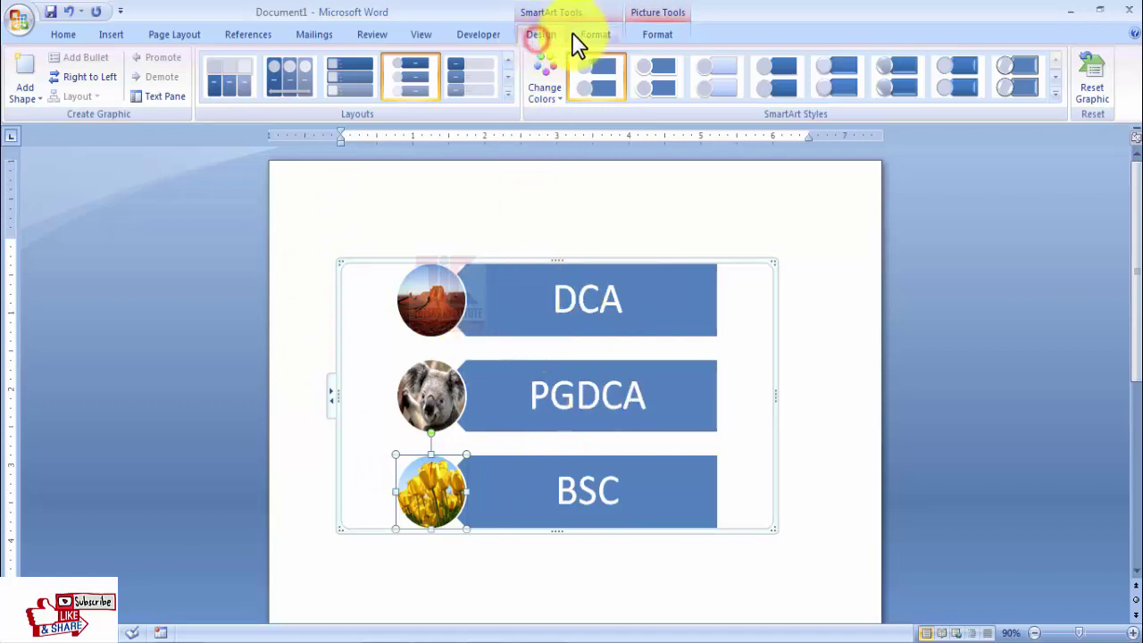
pyautogui.click(580, 36)
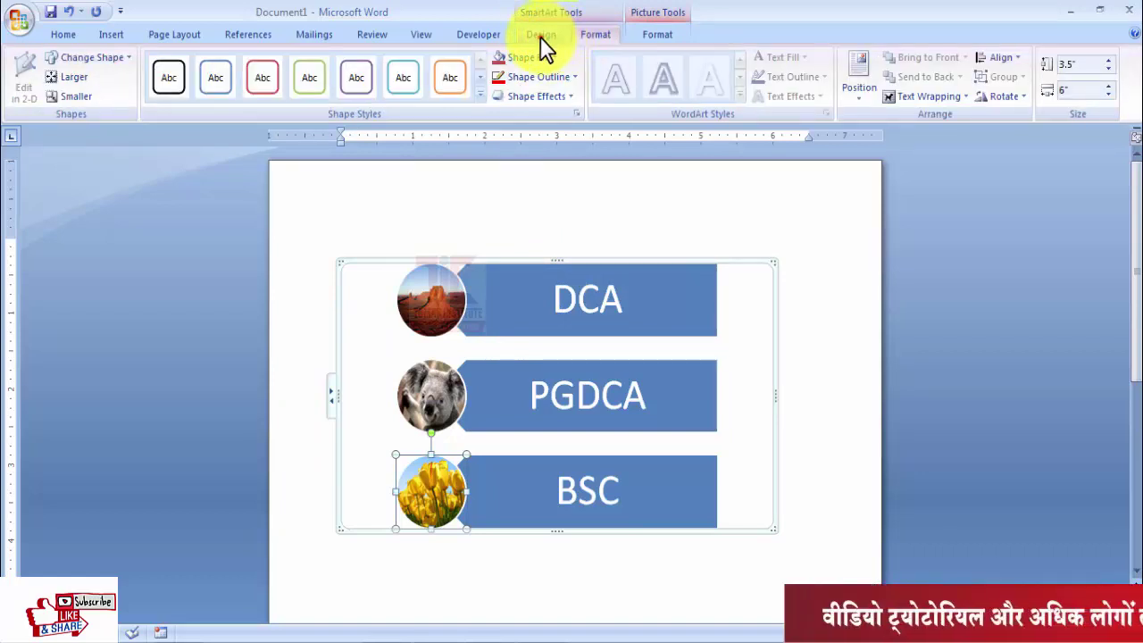
pyautogui.click(541, 35)
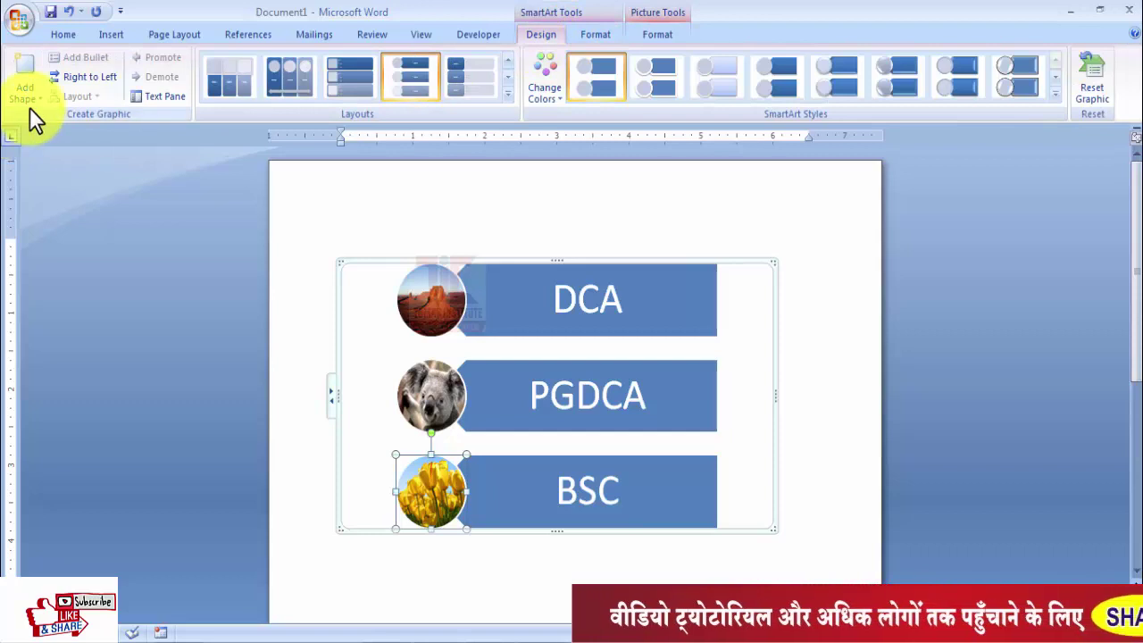
pyautogui.click(485, 473)
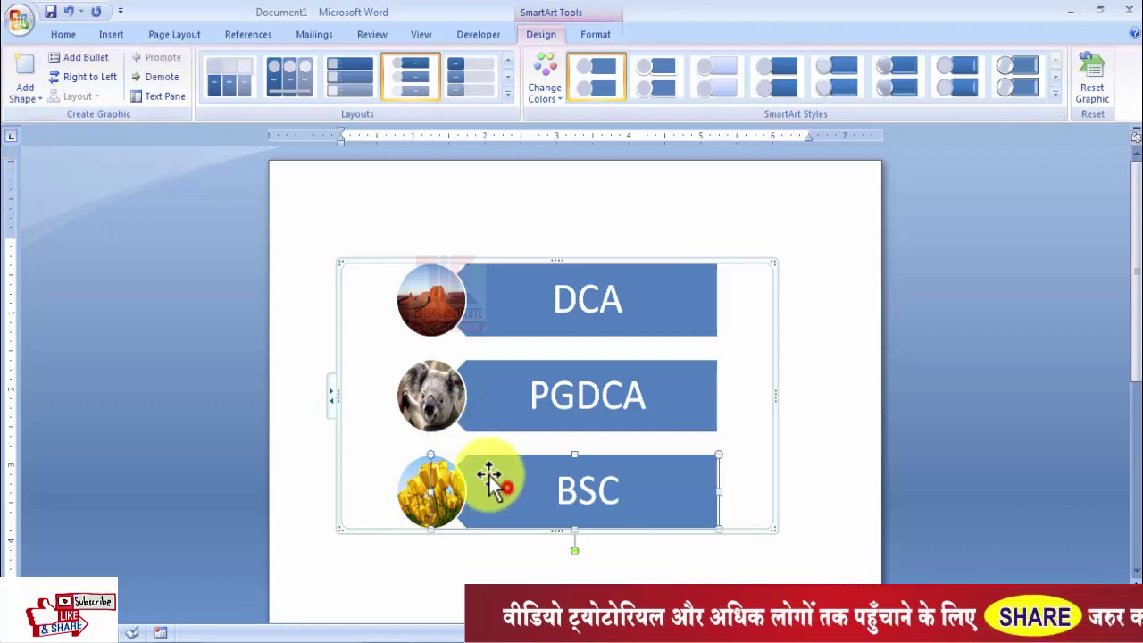
pyautogui.click(38, 100)
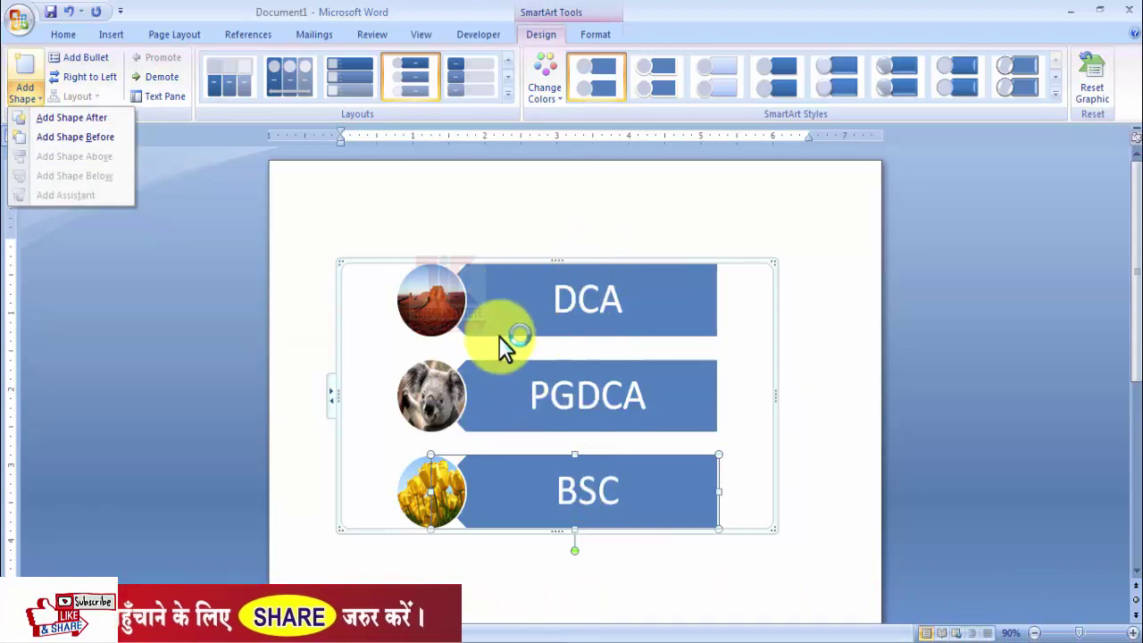
pyautogui.click(509, 485)
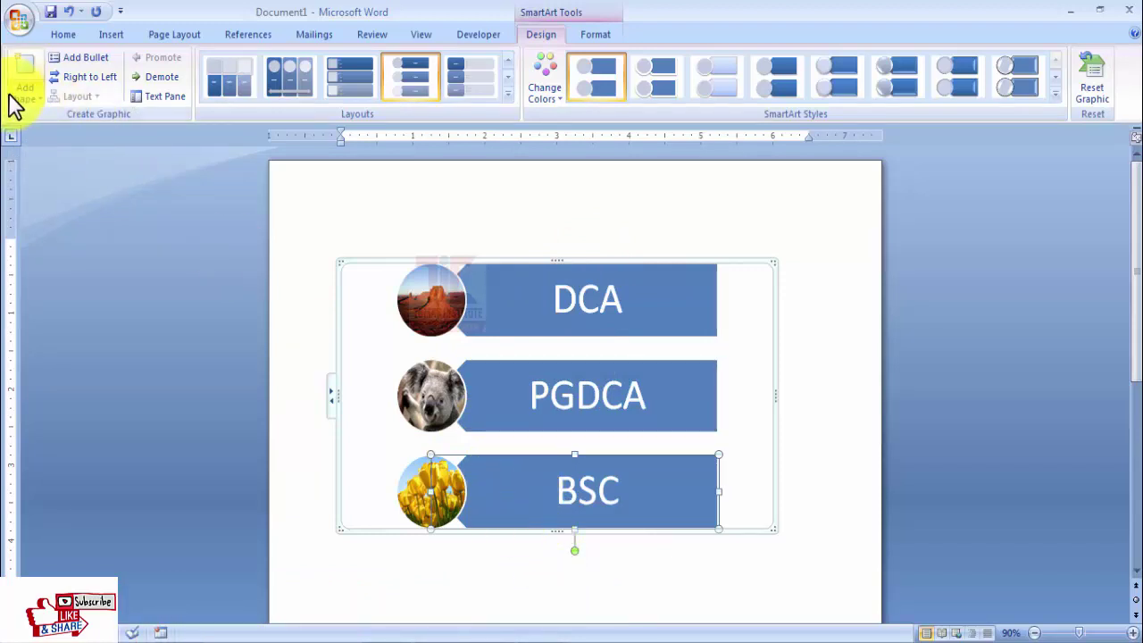
pyautogui.click(35, 108)
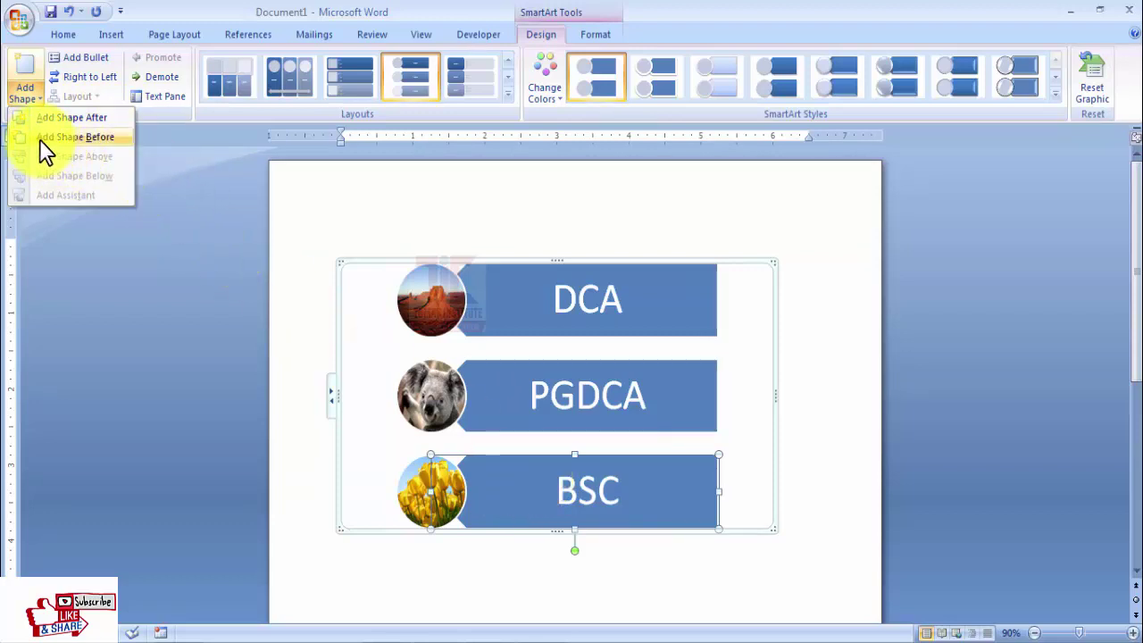
pyautogui.click(576, 436)
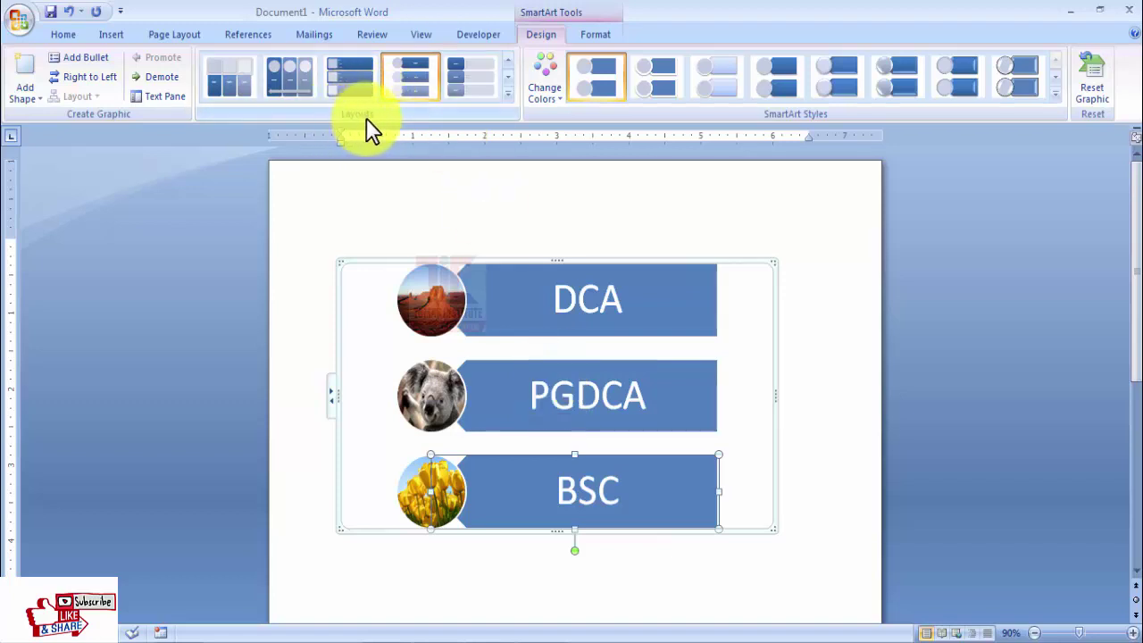
# Step: Keep the circle-picture layout and apply the colourful red, gold and green colour scheme
pyautogui.click(507, 92)
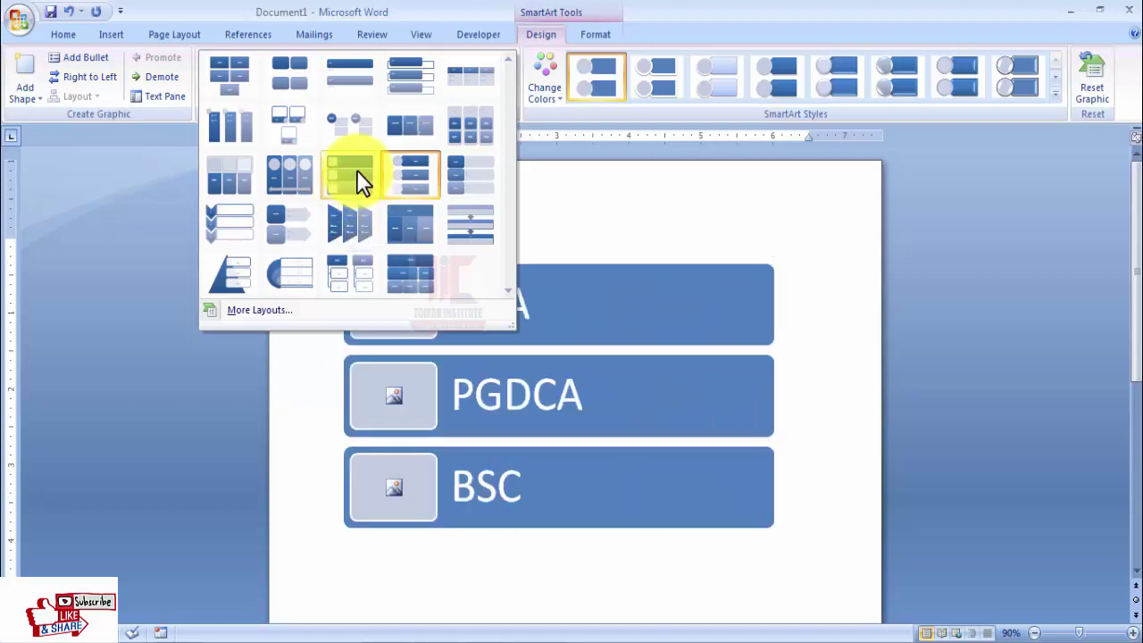
pyautogui.click(415, 176)
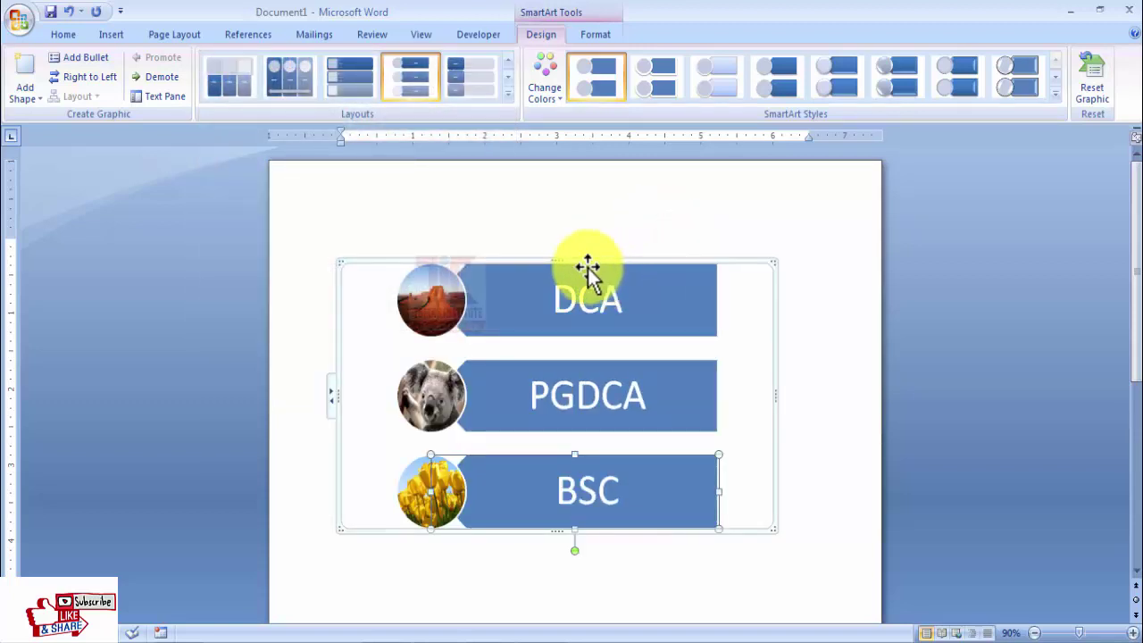
pyautogui.click(547, 89)
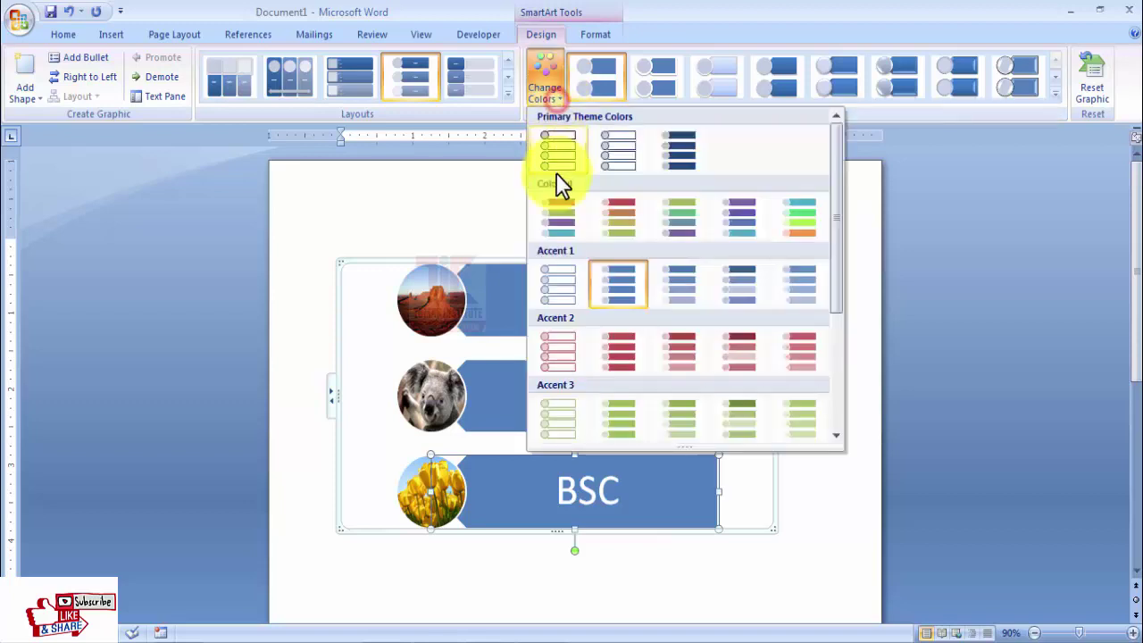
pyautogui.click(607, 215)
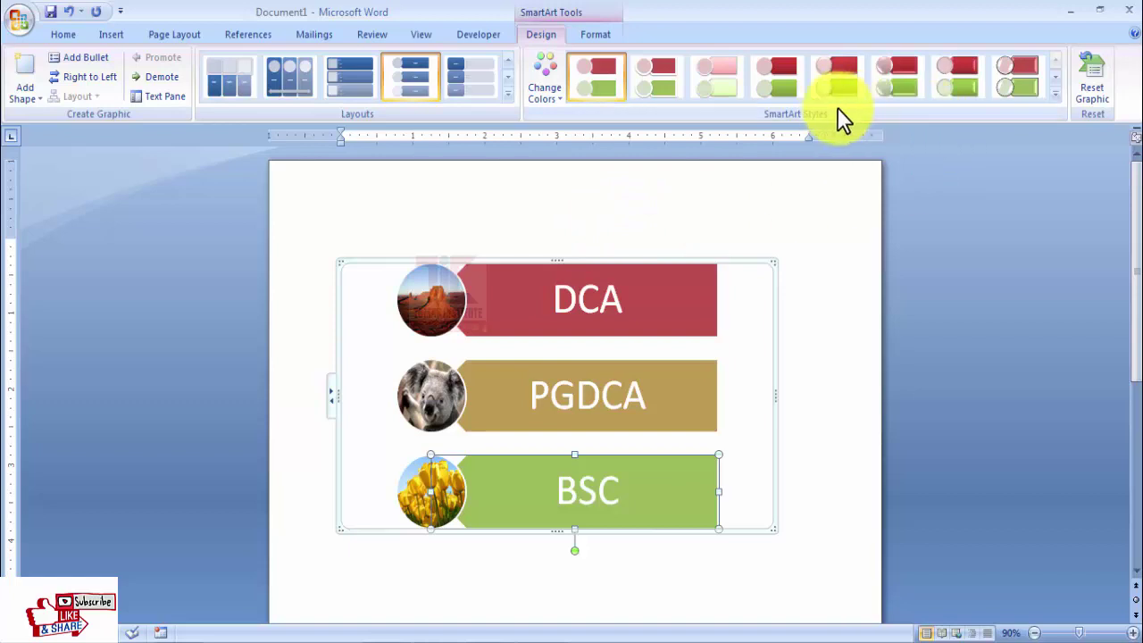
# Step: Apply the 3-D Cartoon SmartArt style to the graphic
pyautogui.click(1054, 95)
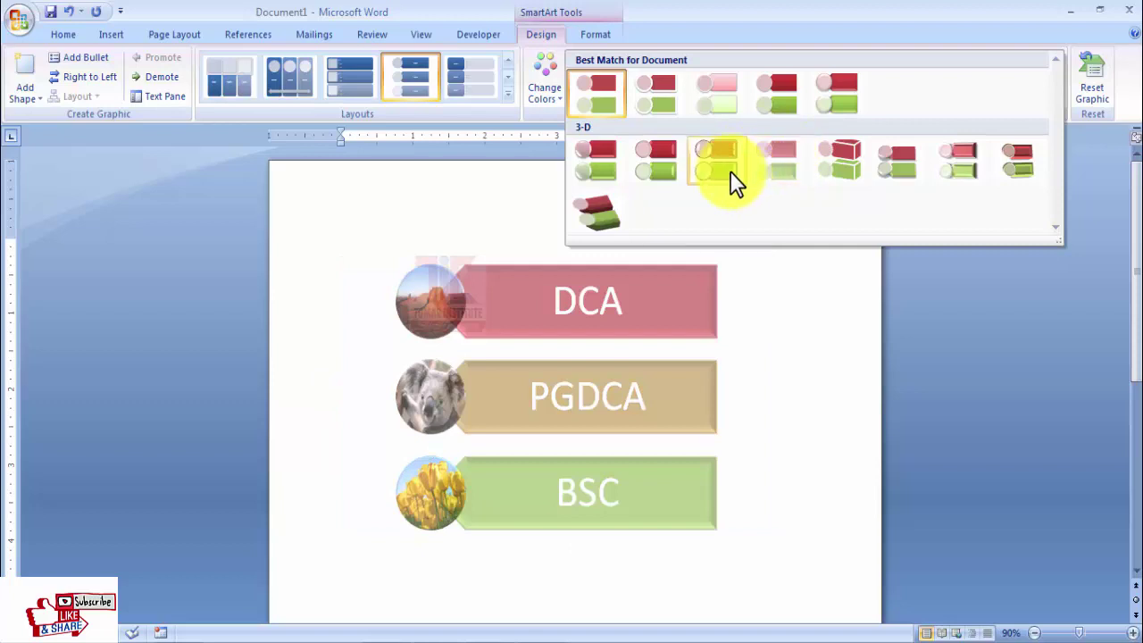
pyautogui.click(725, 164)
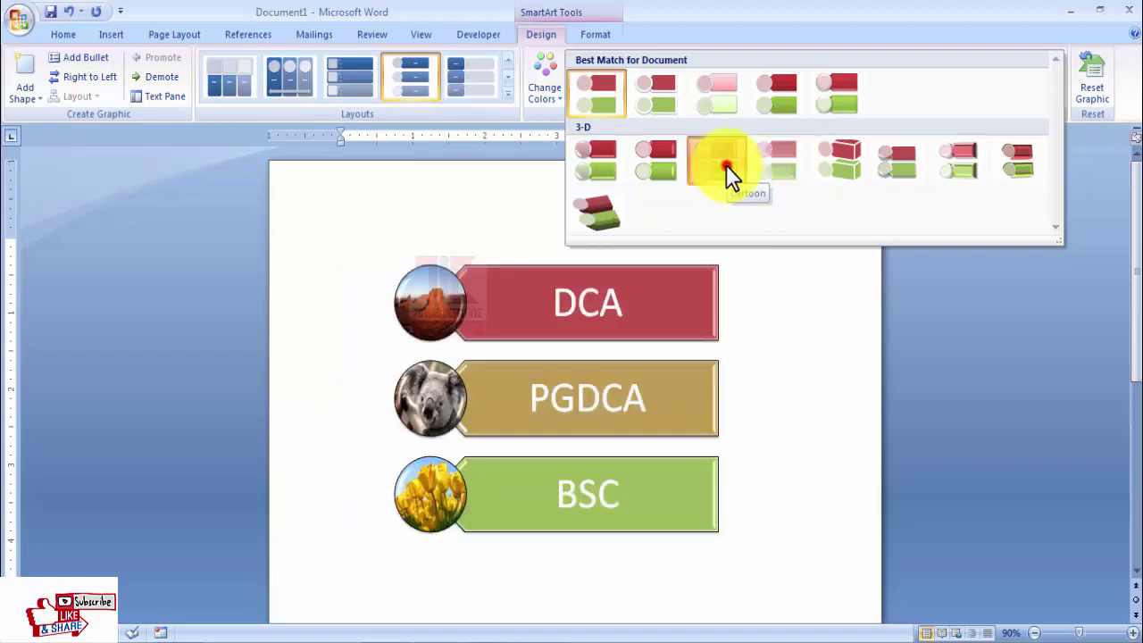
pyautogui.click(830, 273)
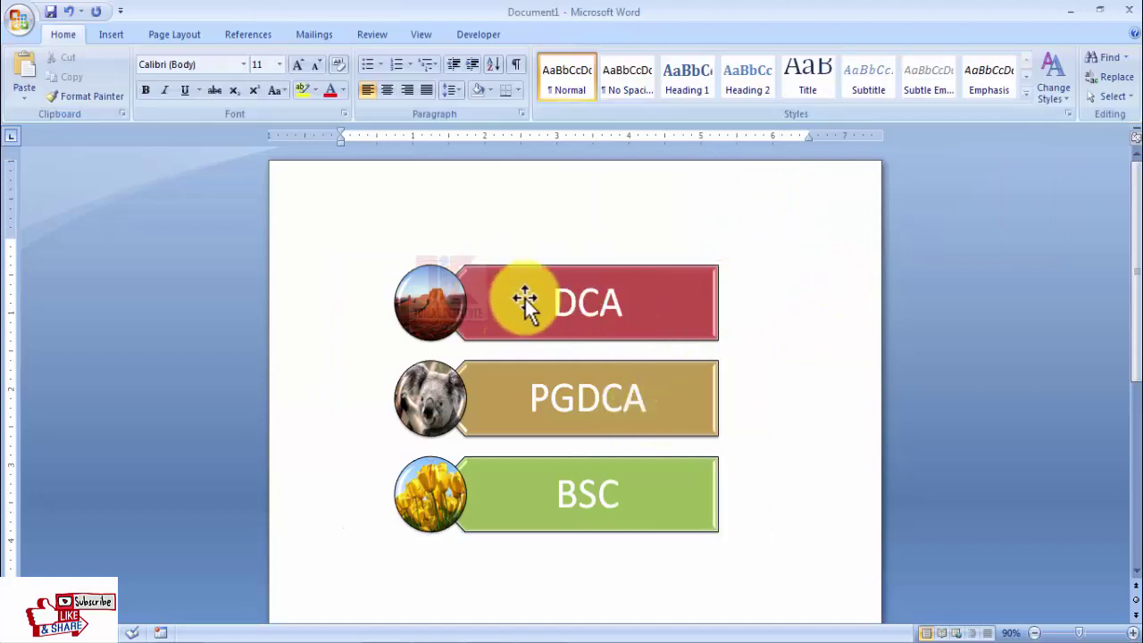
# Step: Select the whole DCA/PGDCA/BSC SmartArt graphic and delete it
pyautogui.click(104, 29)
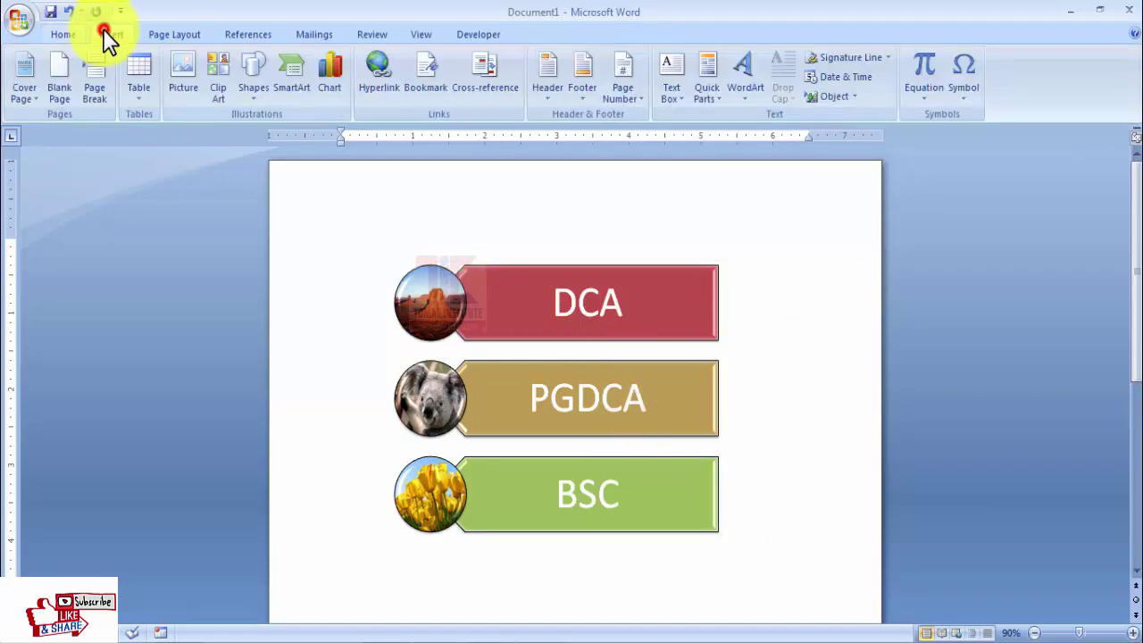
pyautogui.click(574, 308)
pyautogui.click(525, 271)
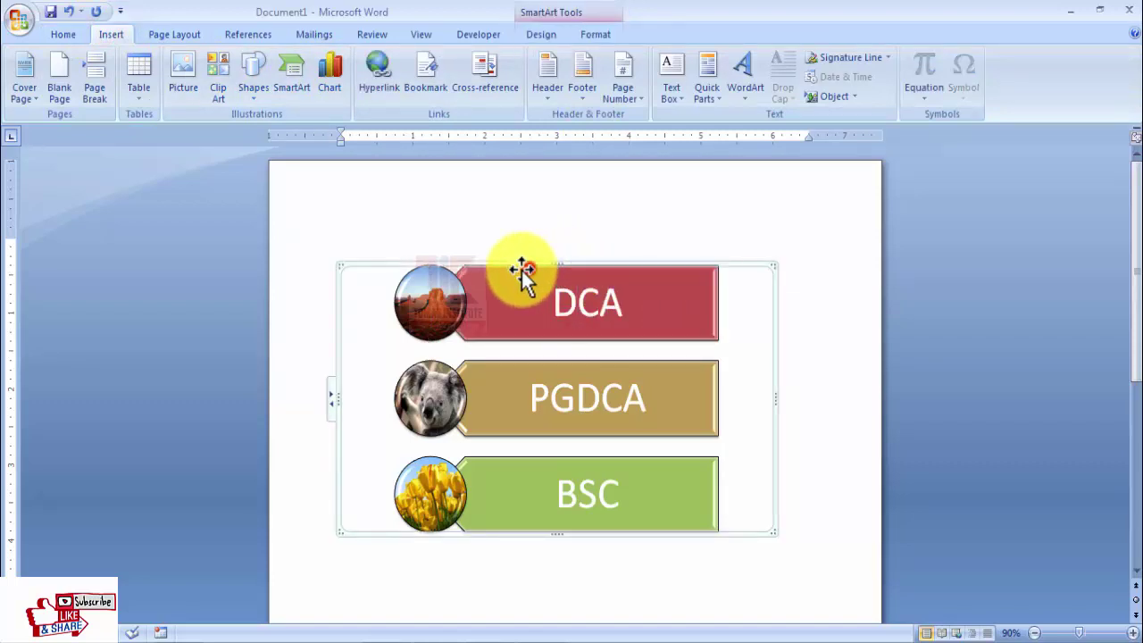
pyautogui.press('Delete')
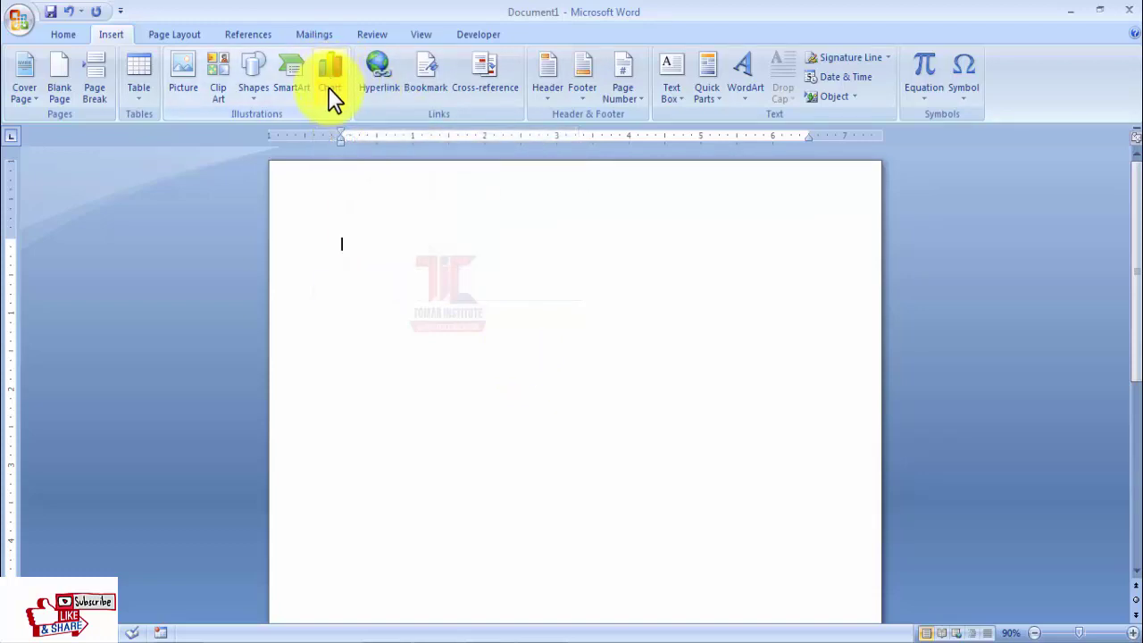
# Step: In the Insert Chart dialog, select the Clustered Column chart type
pyautogui.click(329, 71)
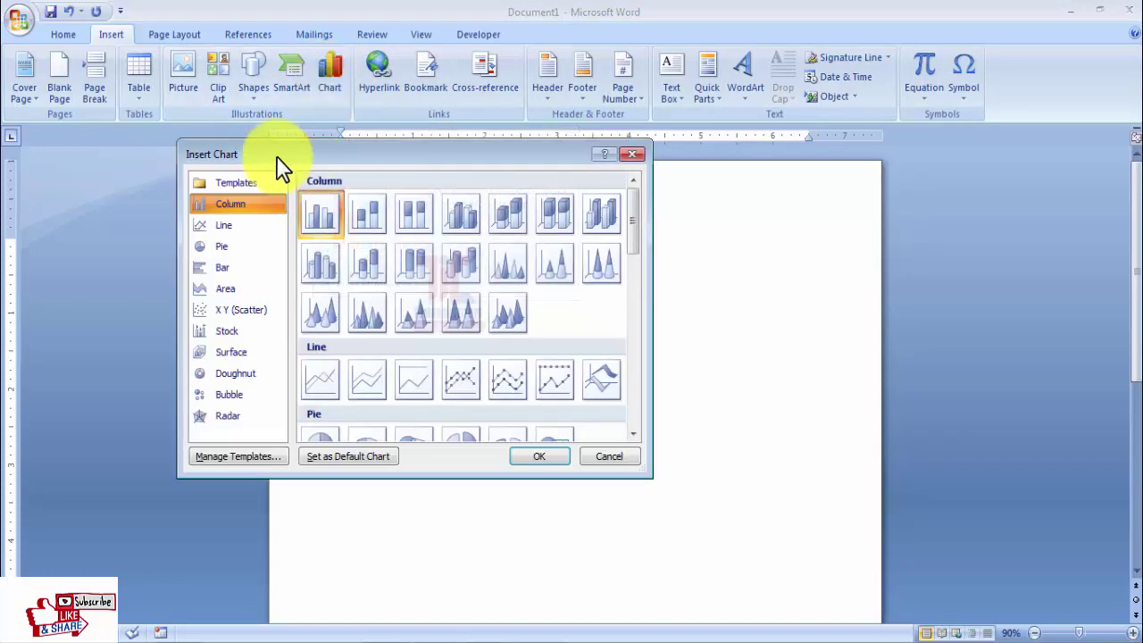
pyautogui.moveTo(261, 161)
pyautogui.mouseDown()
pyautogui.moveTo(332, 191)
pyautogui.moveTo(382, 174)
pyautogui.mouseUp()
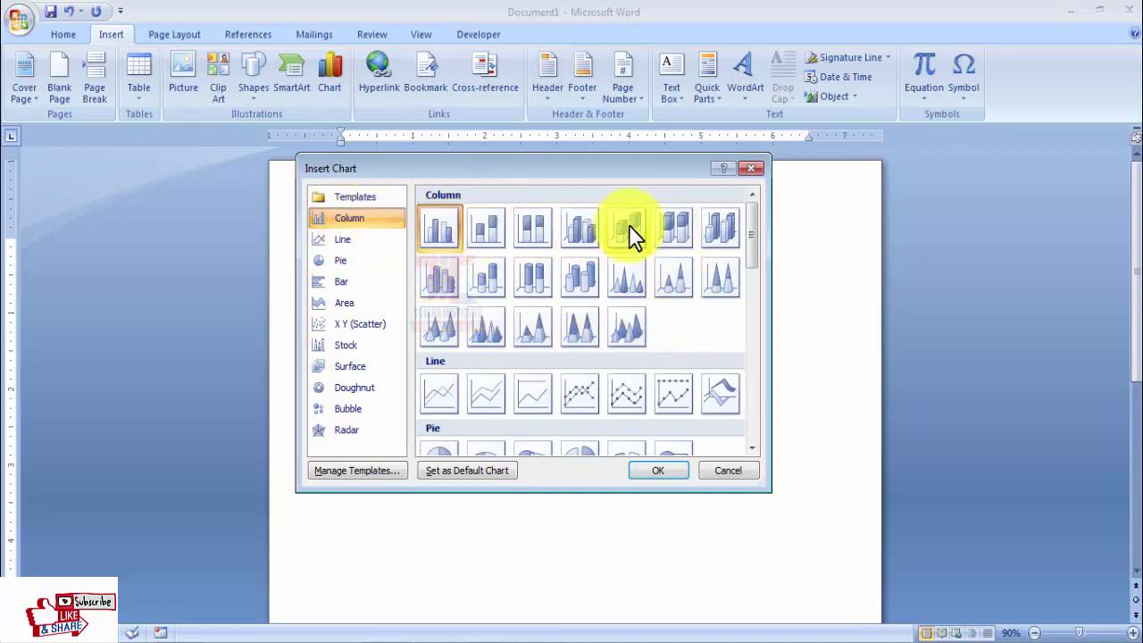
pyautogui.click(435, 235)
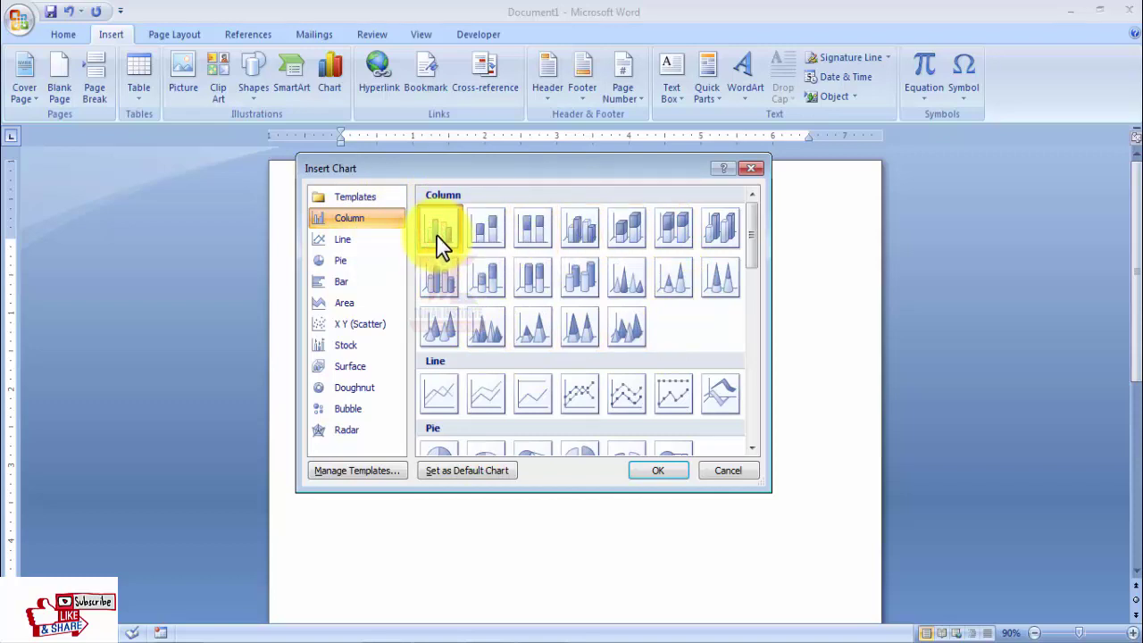
# Step: Insert the chart and rename the series headings in B1:D1 to 8, 10 and 12
pyautogui.click(654, 468)
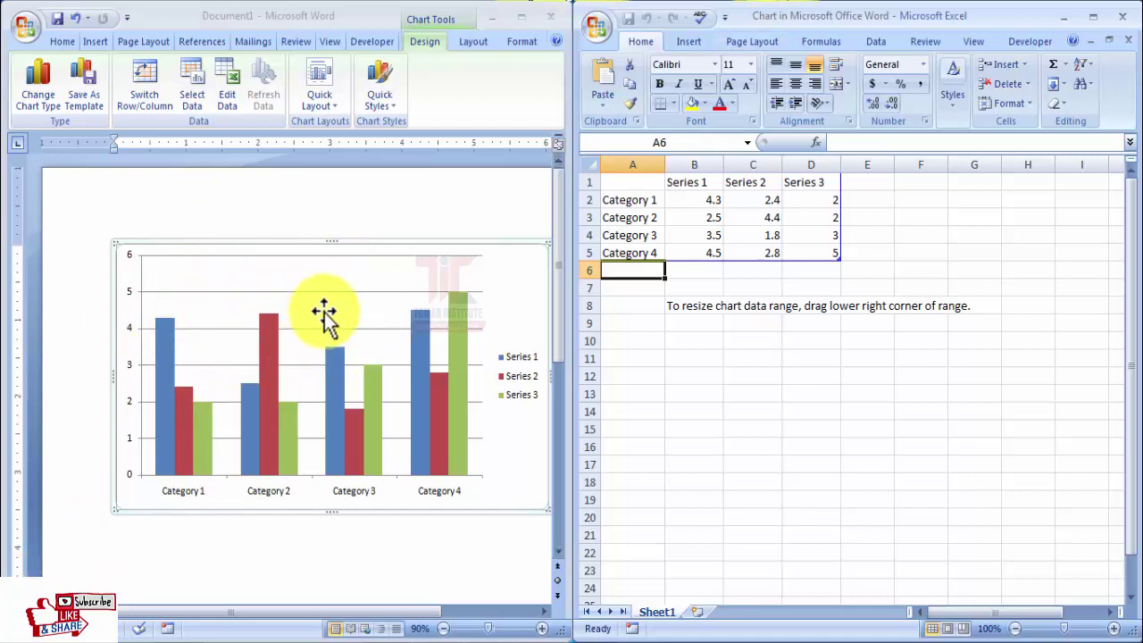
pyautogui.click(699, 179)
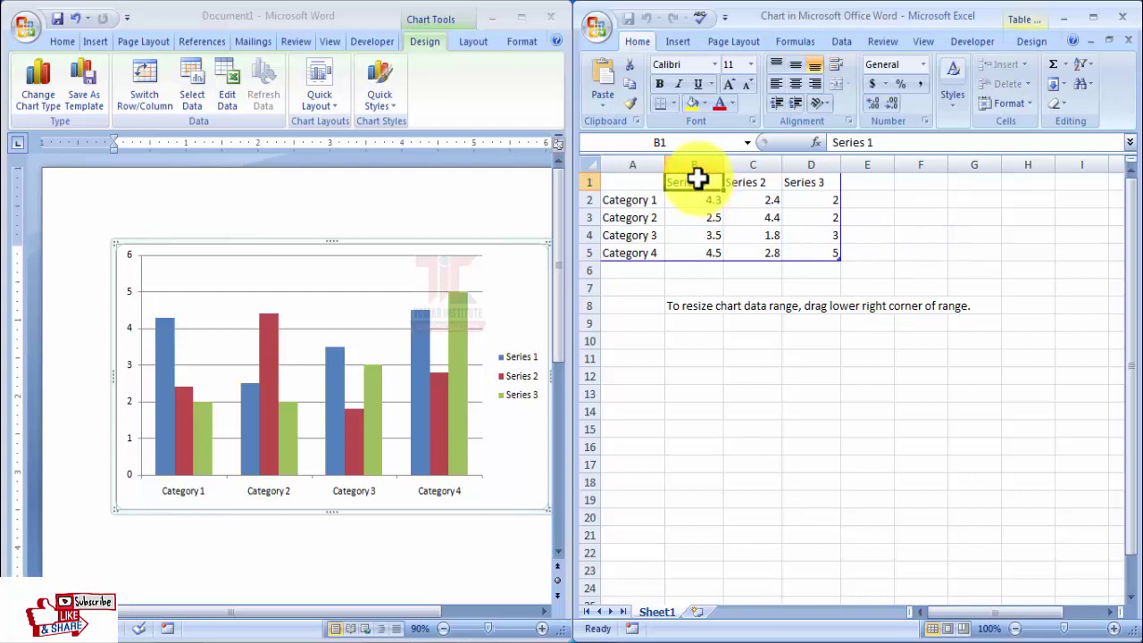
pyautogui.write('8')
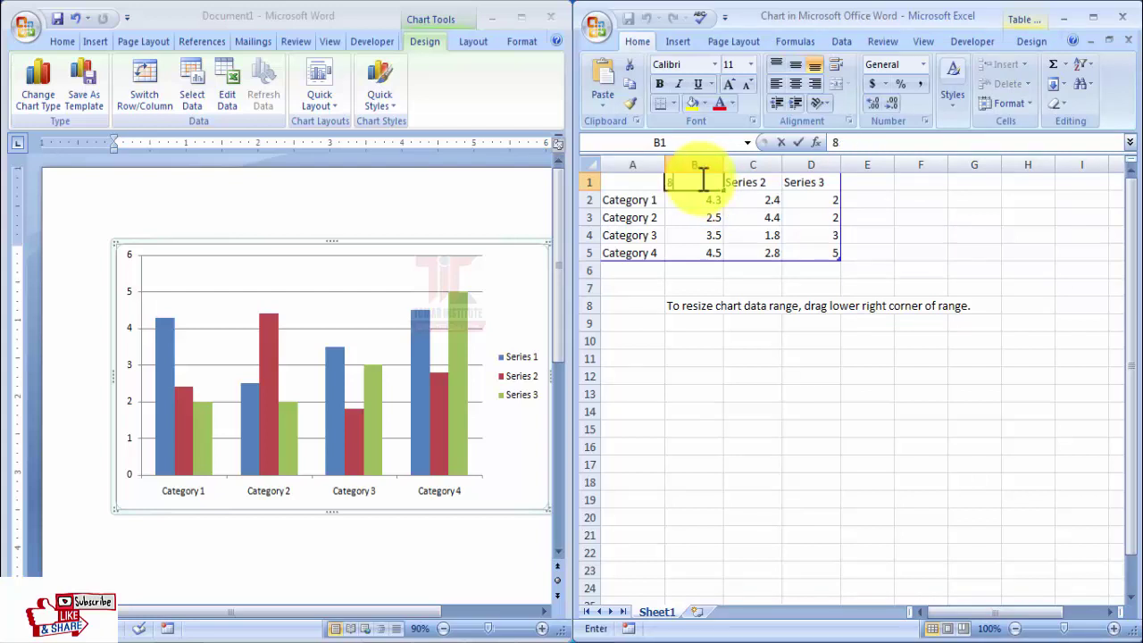
pyautogui.click(752, 183)
pyautogui.write('10')
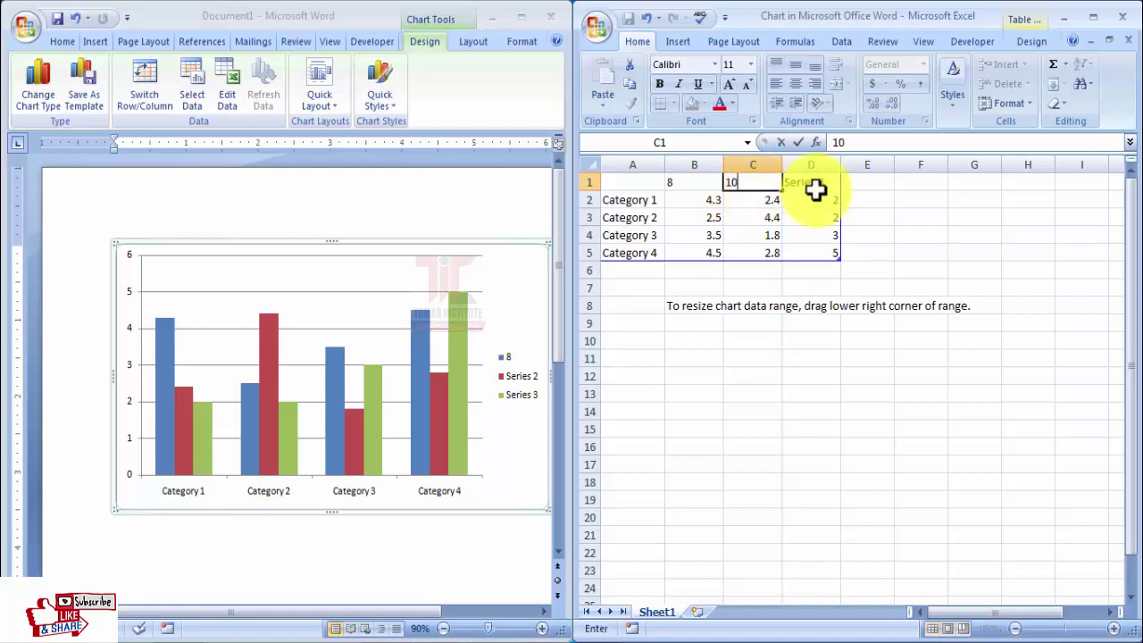
pyautogui.click(815, 174)
pyautogui.click(815, 181)
pyautogui.write('1')
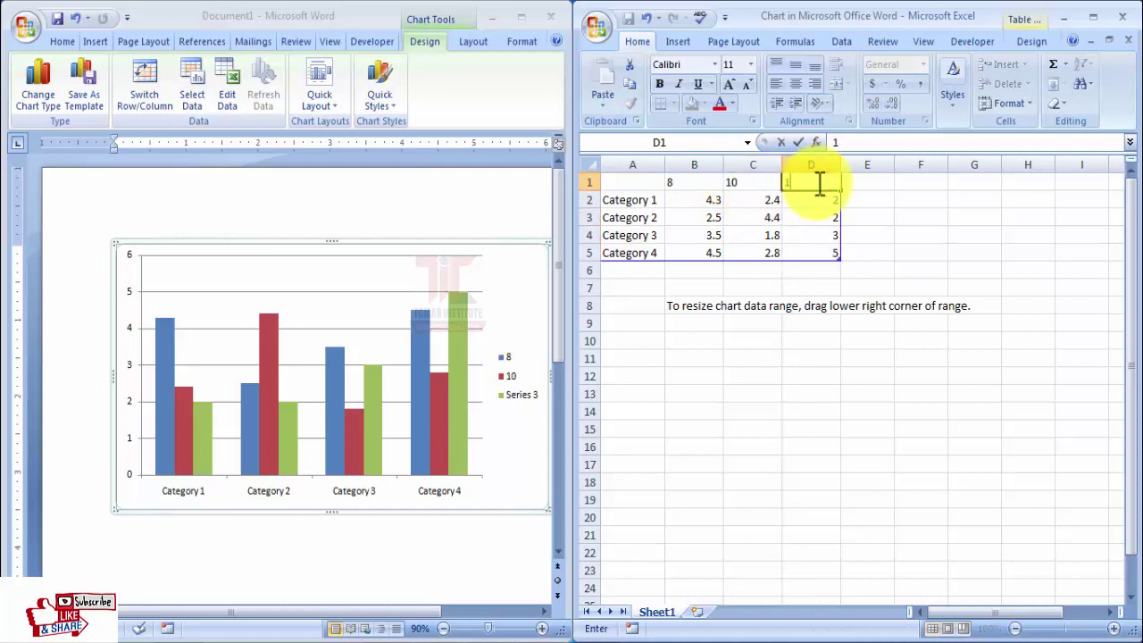
pyautogui.write('2')
pyautogui.click(634, 254)
# Step: Rename the categories in A2:A4 to aaa, bbbb and ccc
pyautogui.click(633, 204)
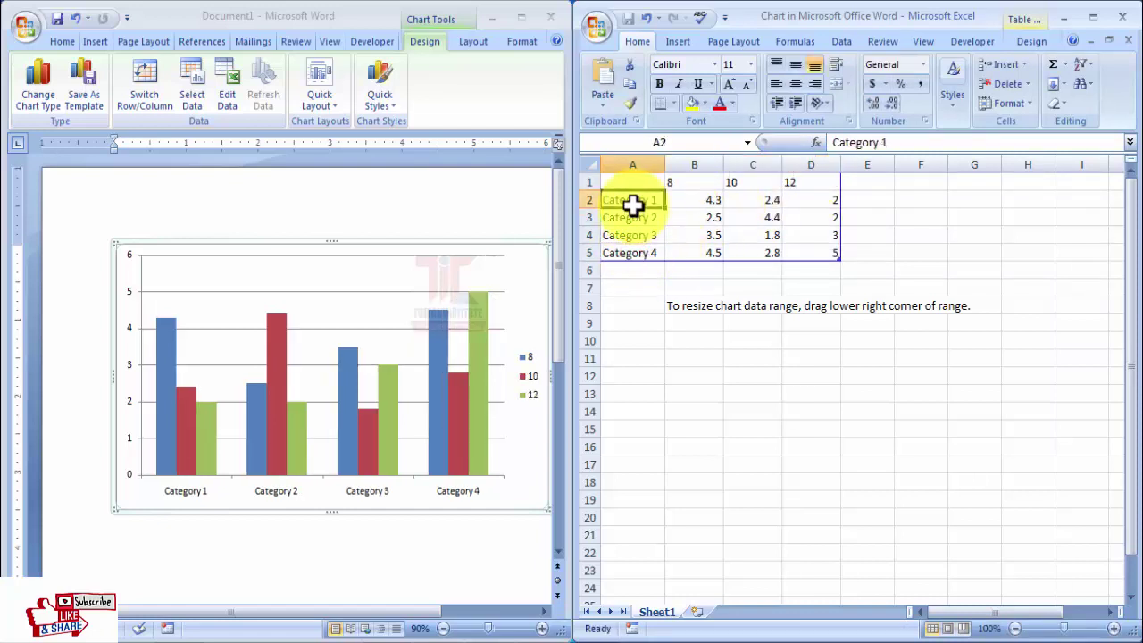
pyautogui.write('aaa')
pyautogui.click(635, 217)
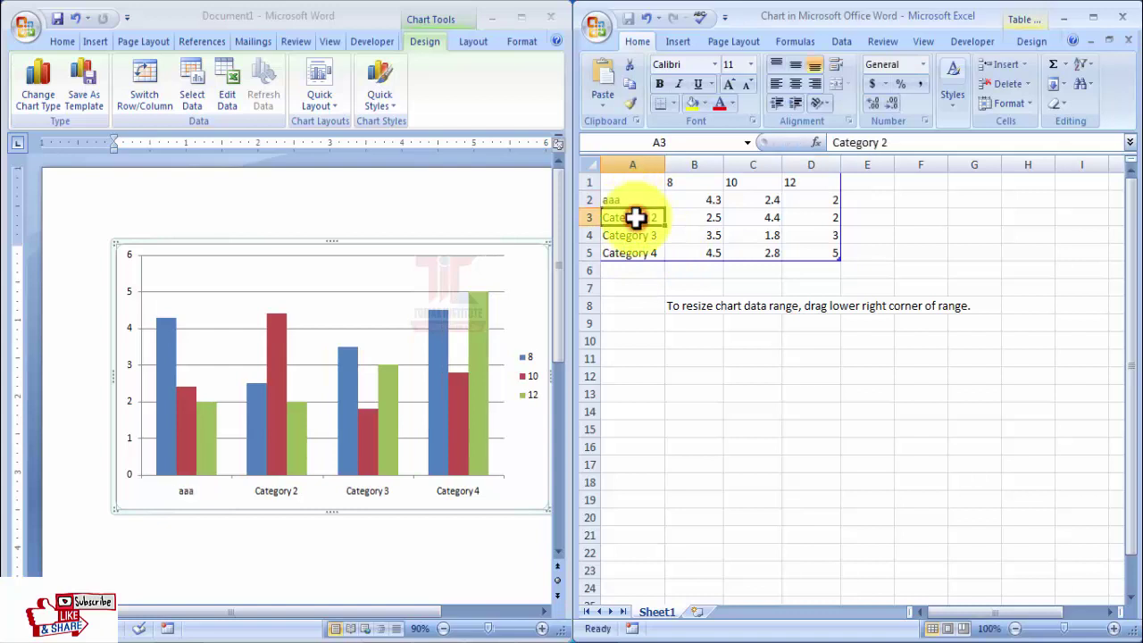
pyautogui.write('bbbb')
pyautogui.click(628, 235)
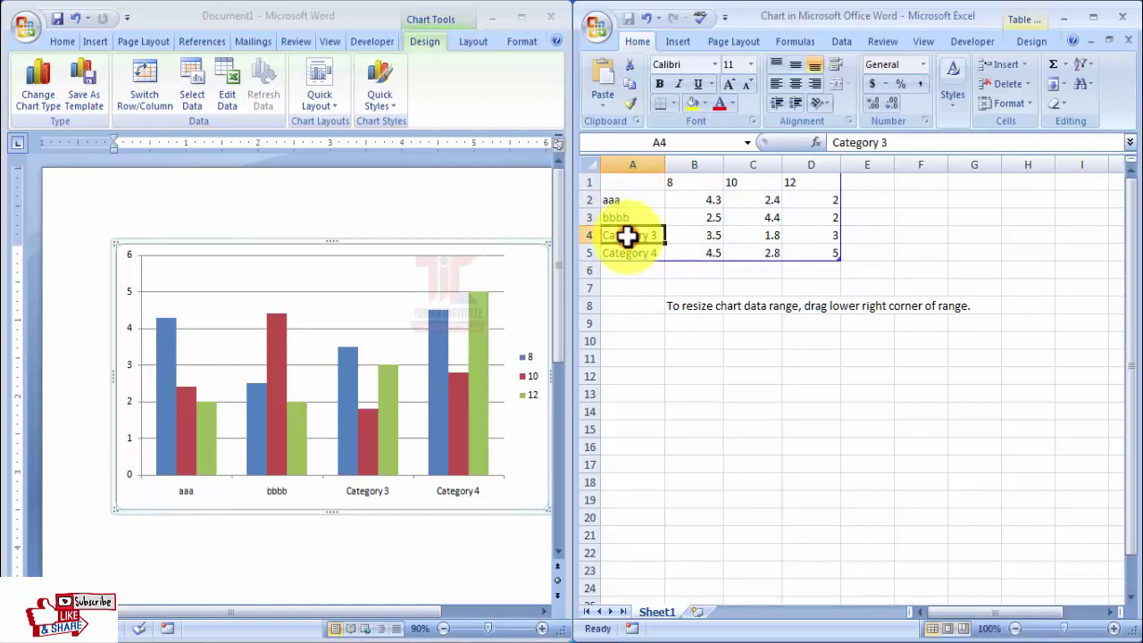
pyautogui.write('ccc')
pyautogui.click(623, 256)
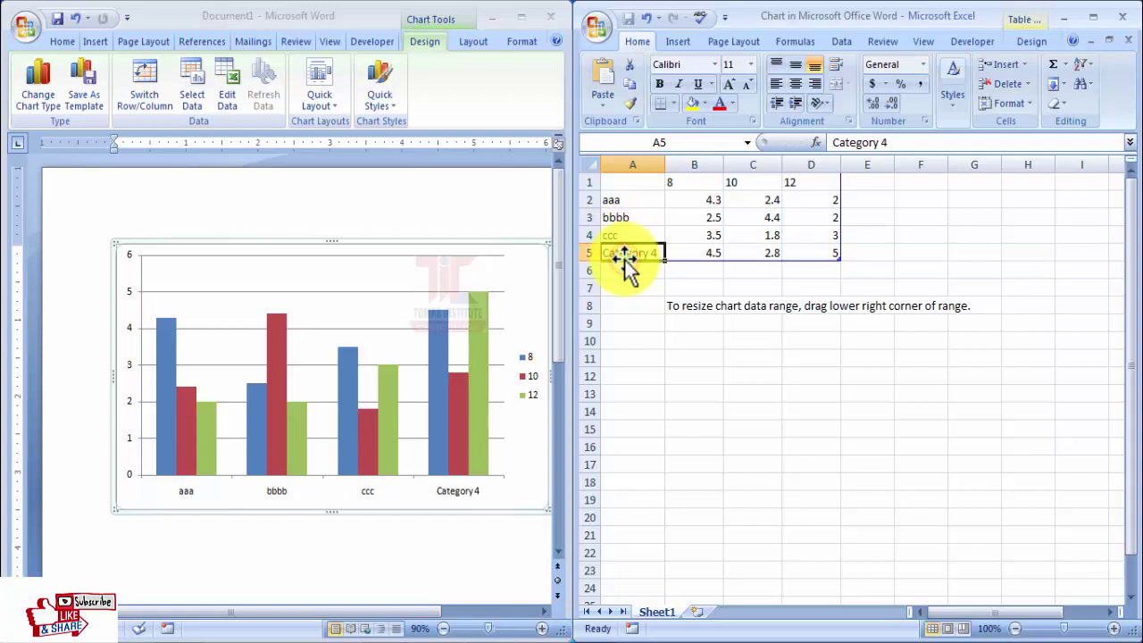
# Step: Name the last category ddd and enter series 8 values 45, 56, 67 and 70
pyautogui.write('ddd')
pyautogui.click(686, 204)
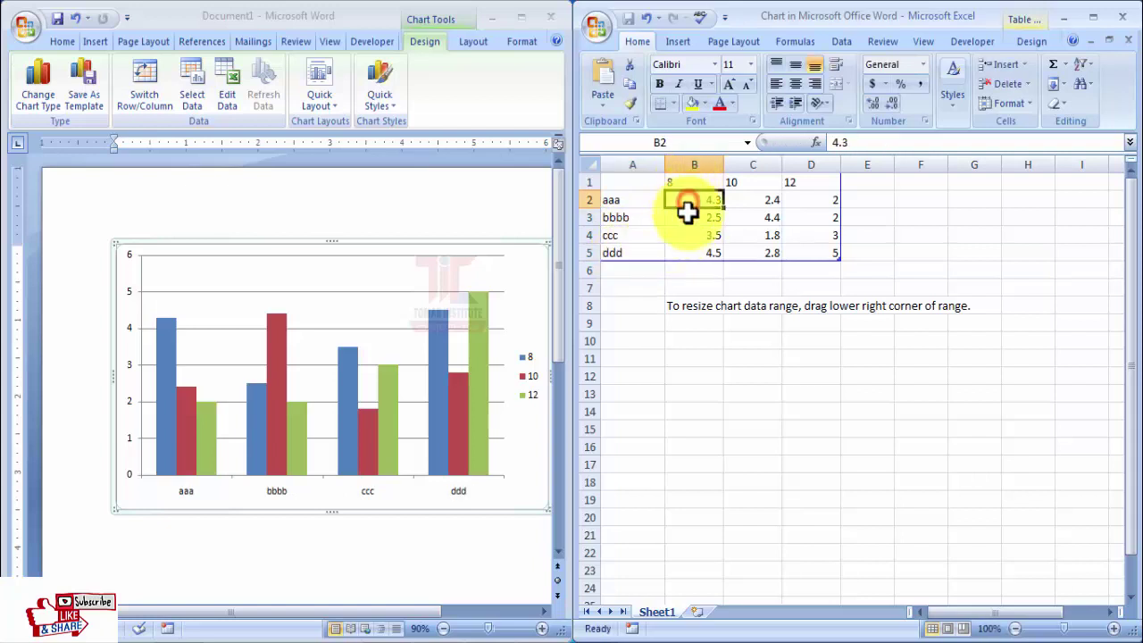
pyautogui.write('45')
pyautogui.click(706, 216)
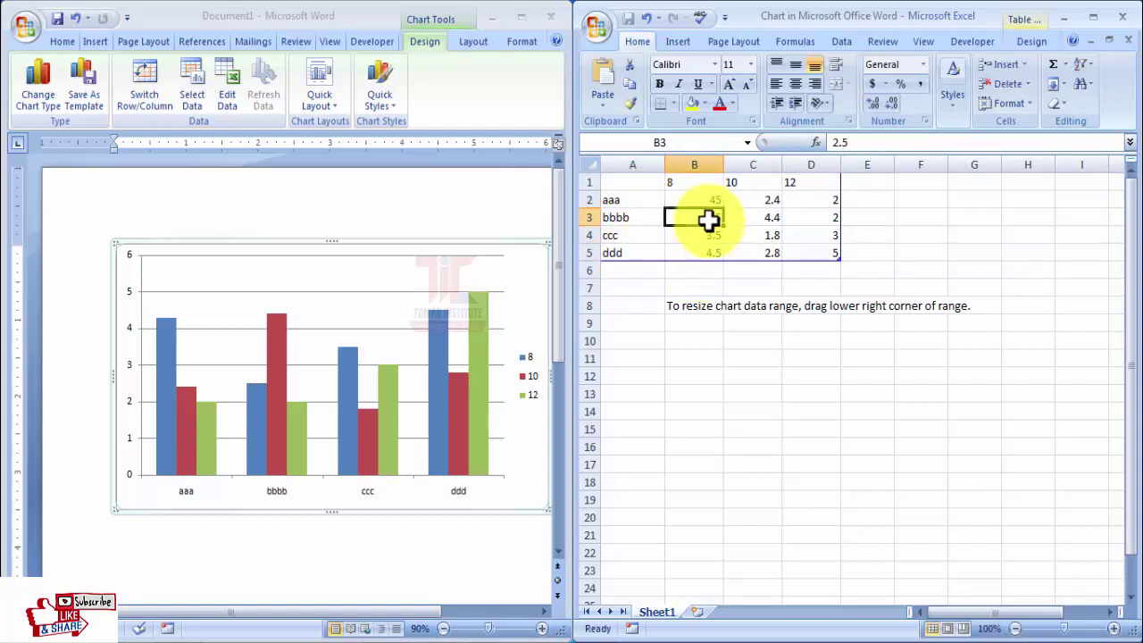
pyautogui.write('56')
pyautogui.click(708, 233)
pyautogui.write('6')
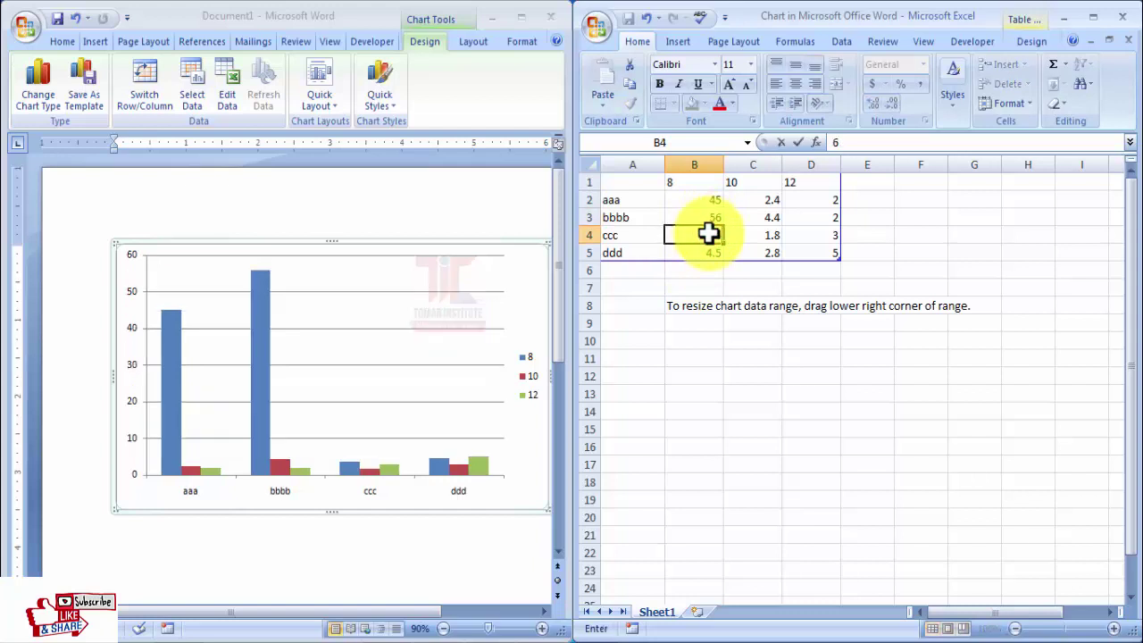
pyautogui.write('7')
pyautogui.click(709, 253)
pyautogui.write('70')
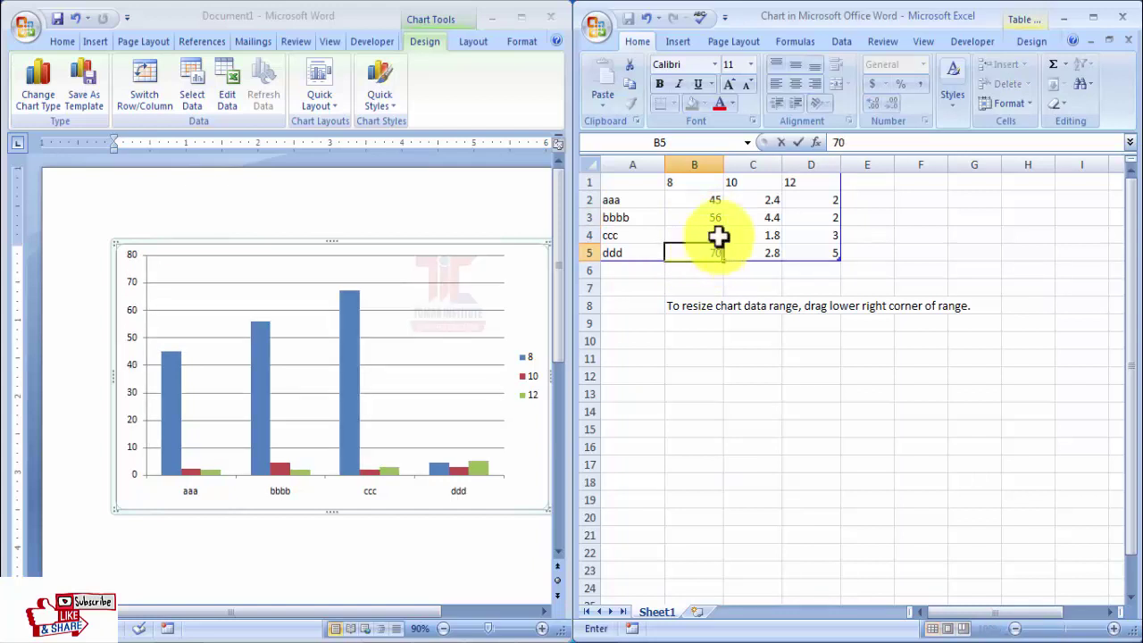
pyautogui.click(757, 200)
# Step: Enter series 10 values 76, 70, 56 and 67
pyautogui.write('76')
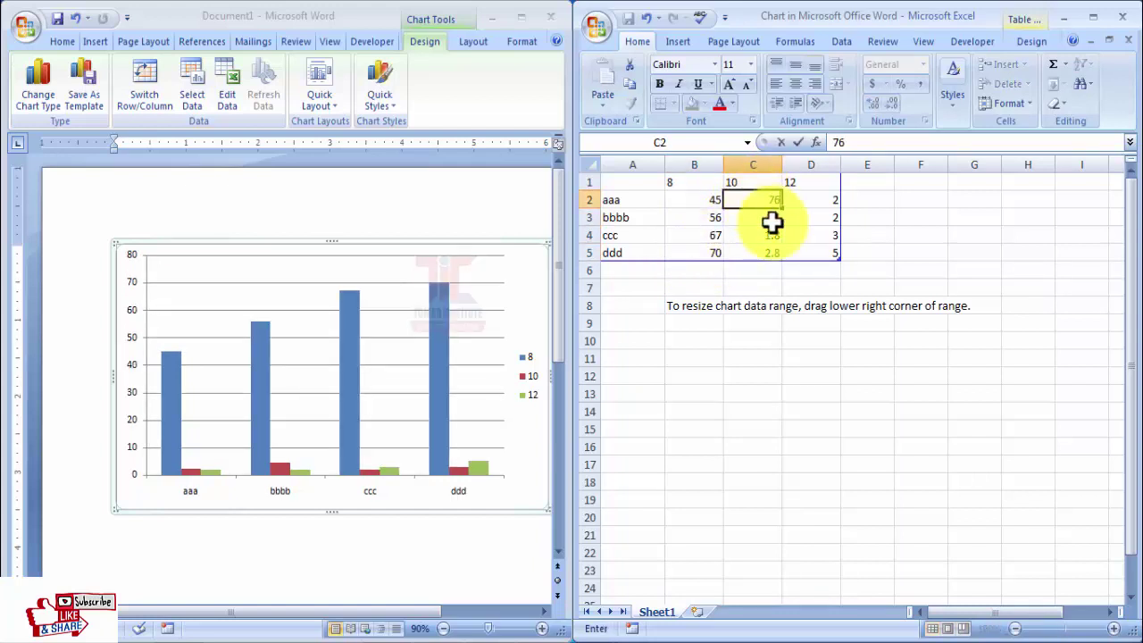
pyautogui.click(768, 219)
pyautogui.write('70')
pyautogui.click(765, 235)
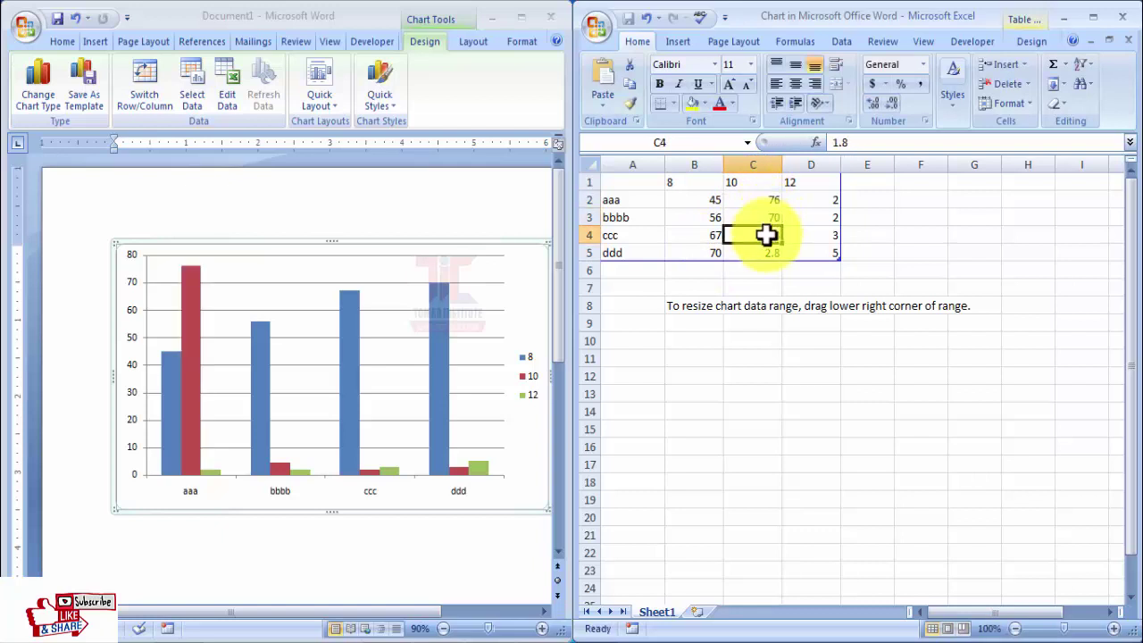
pyautogui.write('56')
pyautogui.click(763, 251)
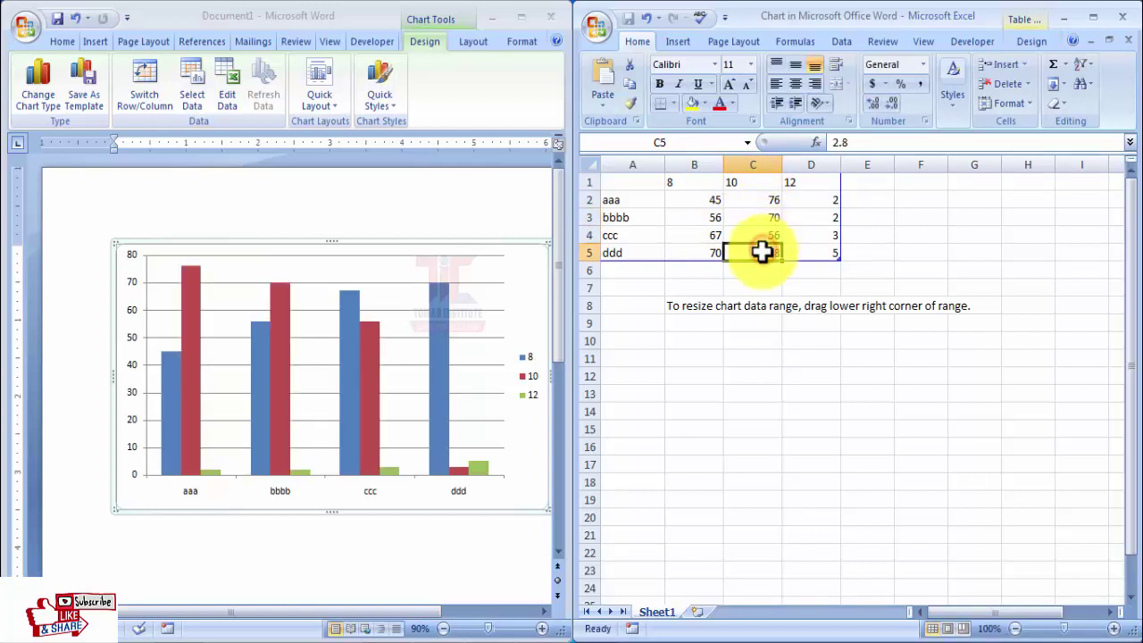
pyautogui.write('67')
pyautogui.click(820, 201)
# Step: Enter series 12 values 70, 65, 55 and 50, then return to the maximized Word window
pyautogui.write('7')
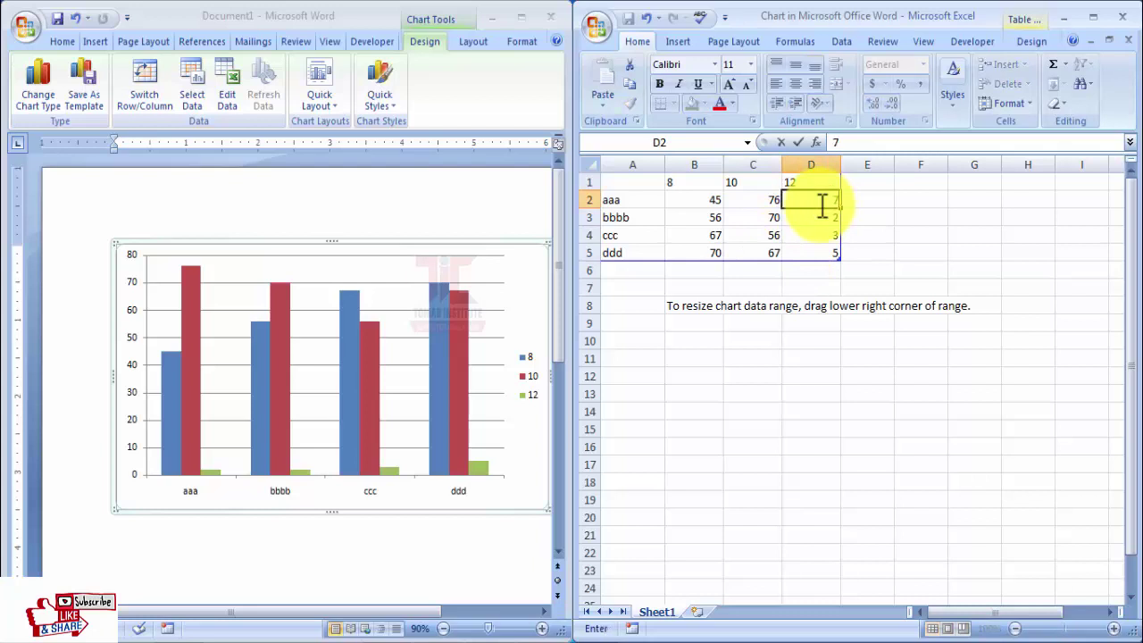
pyautogui.write('0')
pyautogui.click(822, 221)
pyautogui.write('65')
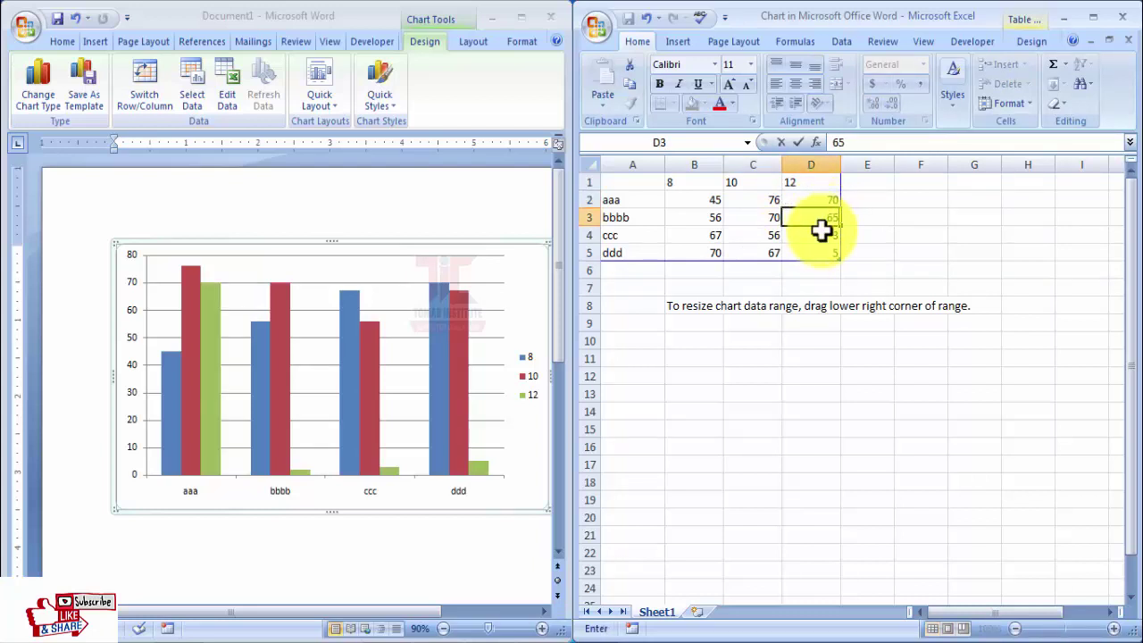
pyautogui.click(821, 234)
pyautogui.write('55')
pyautogui.click(822, 251)
pyautogui.write('5')
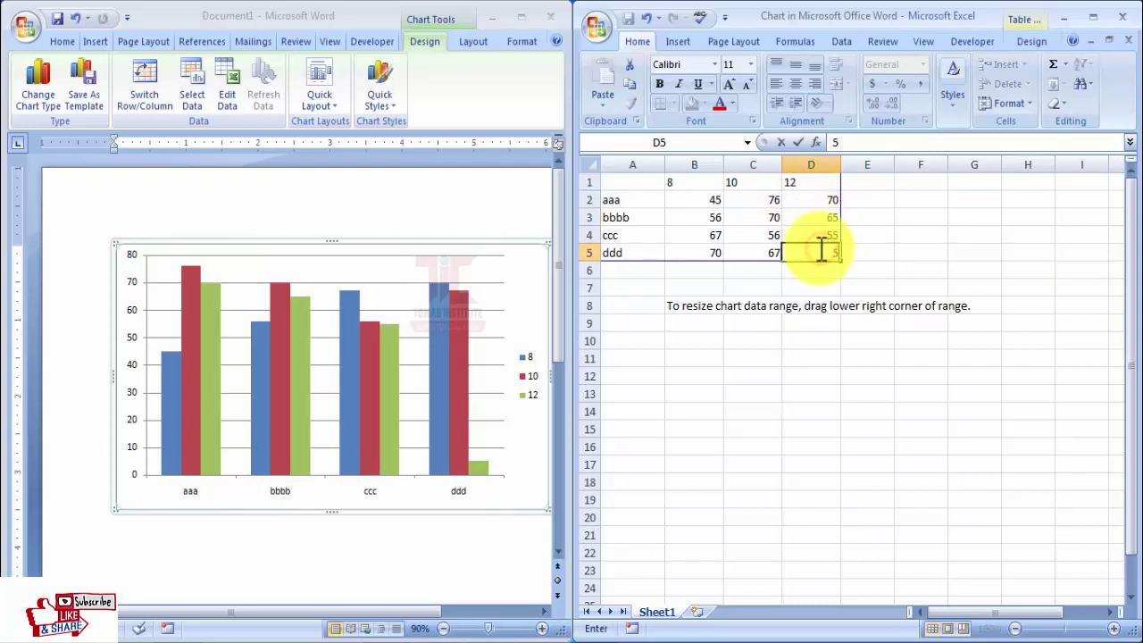
pyautogui.click(874, 216)
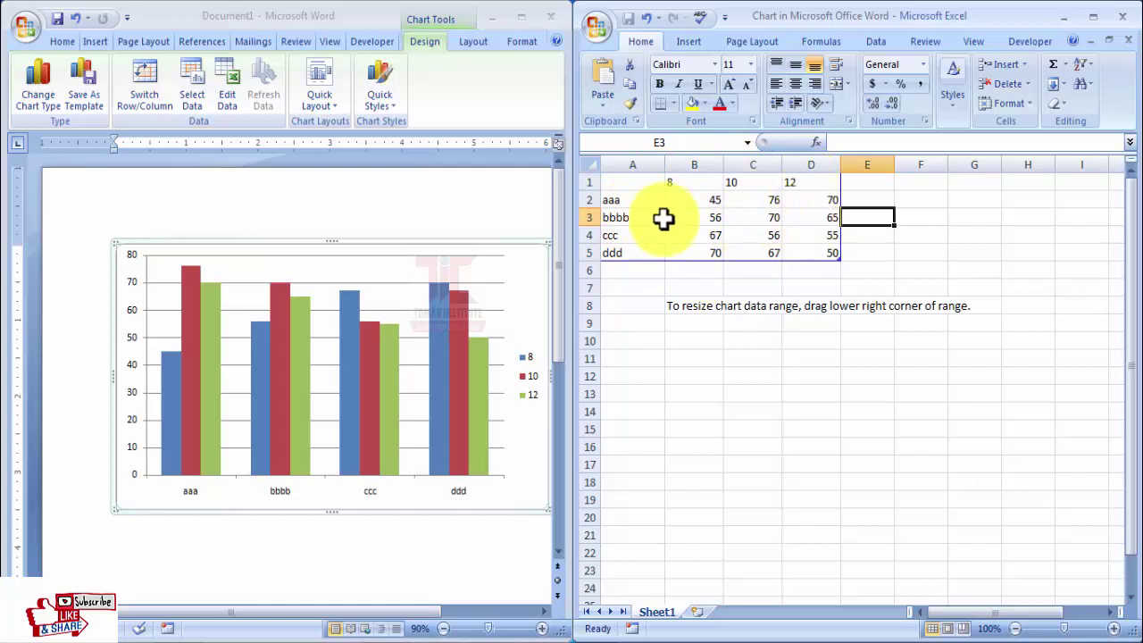
pyautogui.click(493, 299)
pyautogui.click(520, 17)
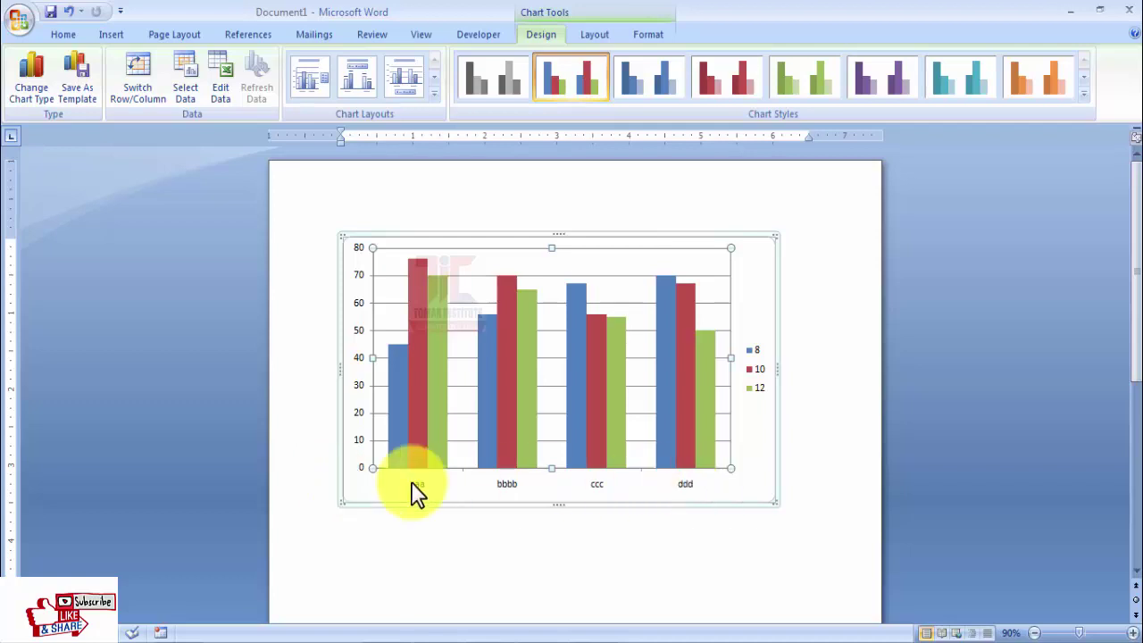
# Step: Select the blue series 8 bars in the column chart
pyautogui.moveTo(395, 366)
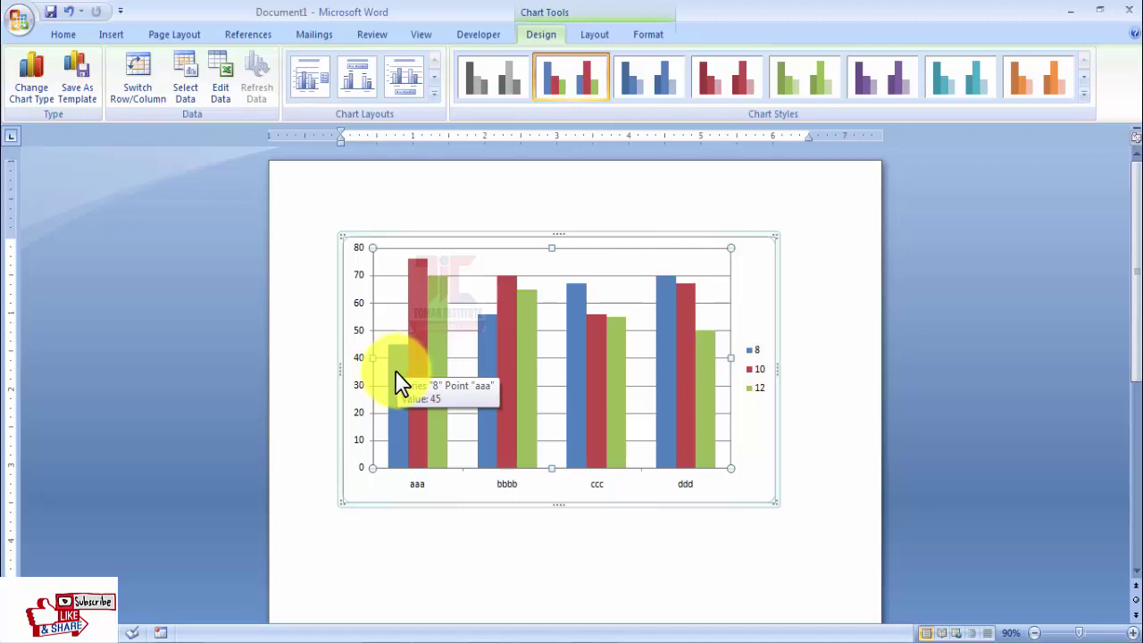
pyautogui.click(397, 362)
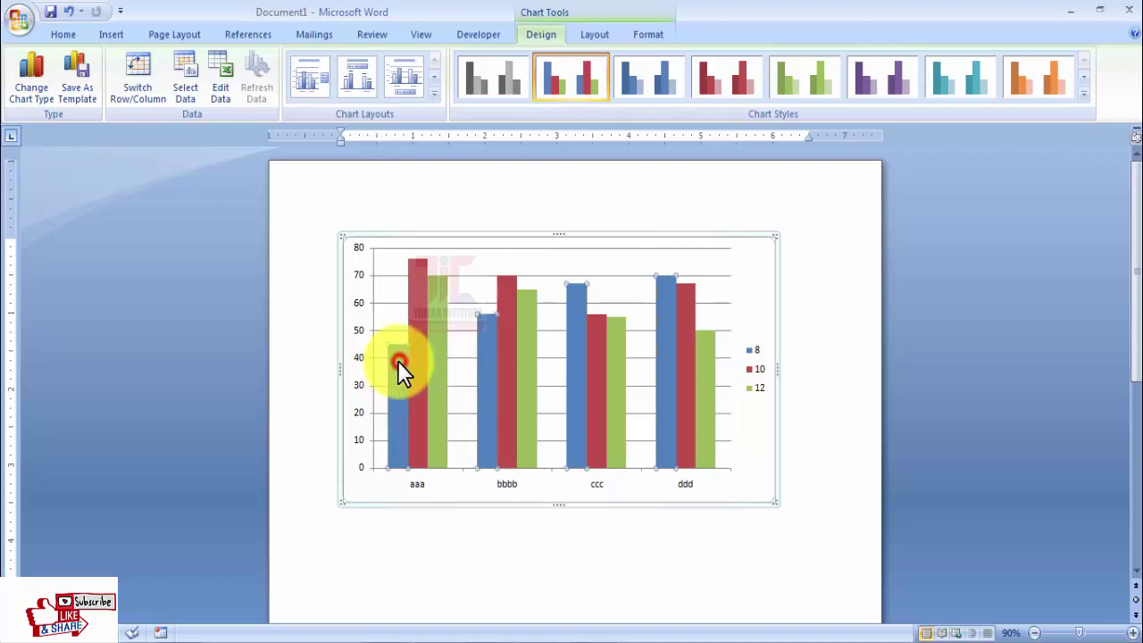
pyautogui.moveTo(395, 374)
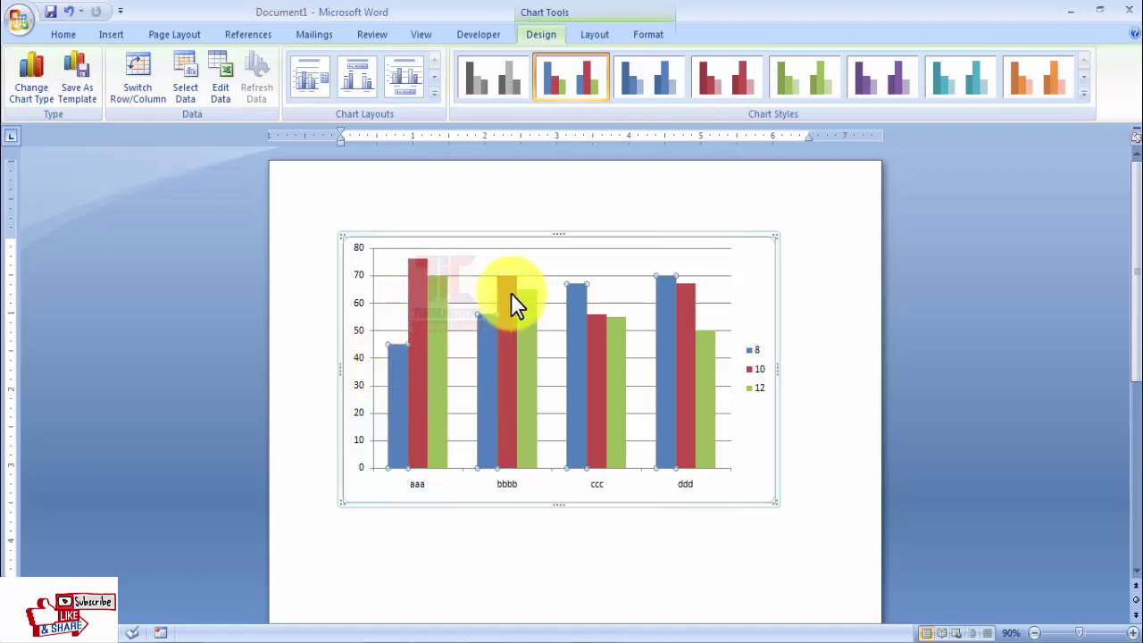
# Step: Add data labels to the blue, red and green bar series, such as 45, 76 and 70 for aaa
pyautogui.rightClick(393, 375)
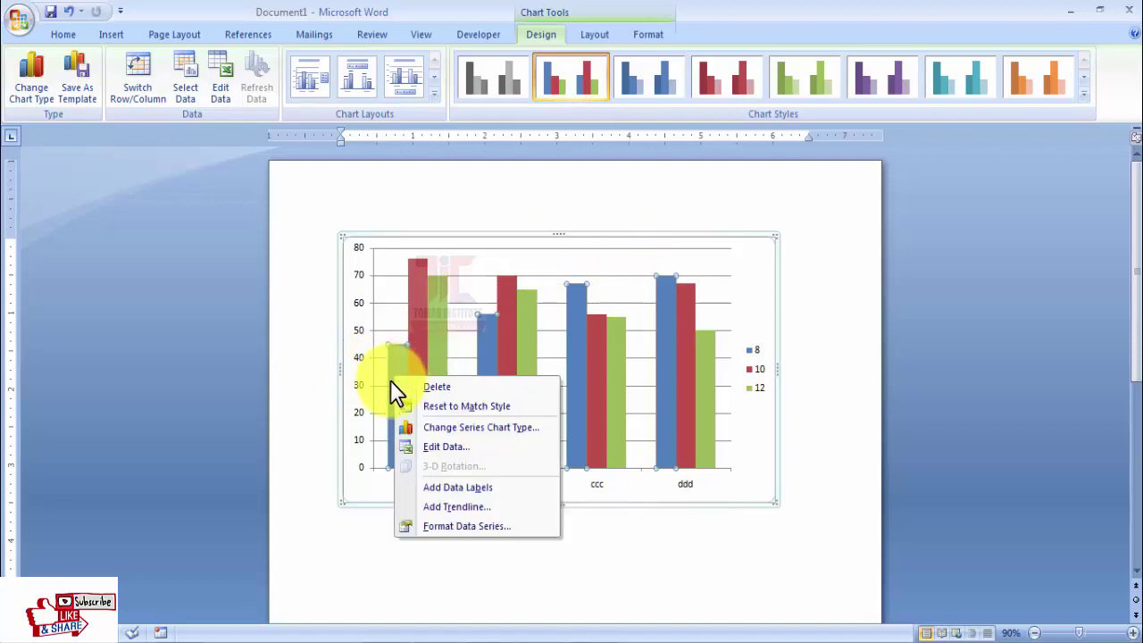
pyautogui.click(446, 487)
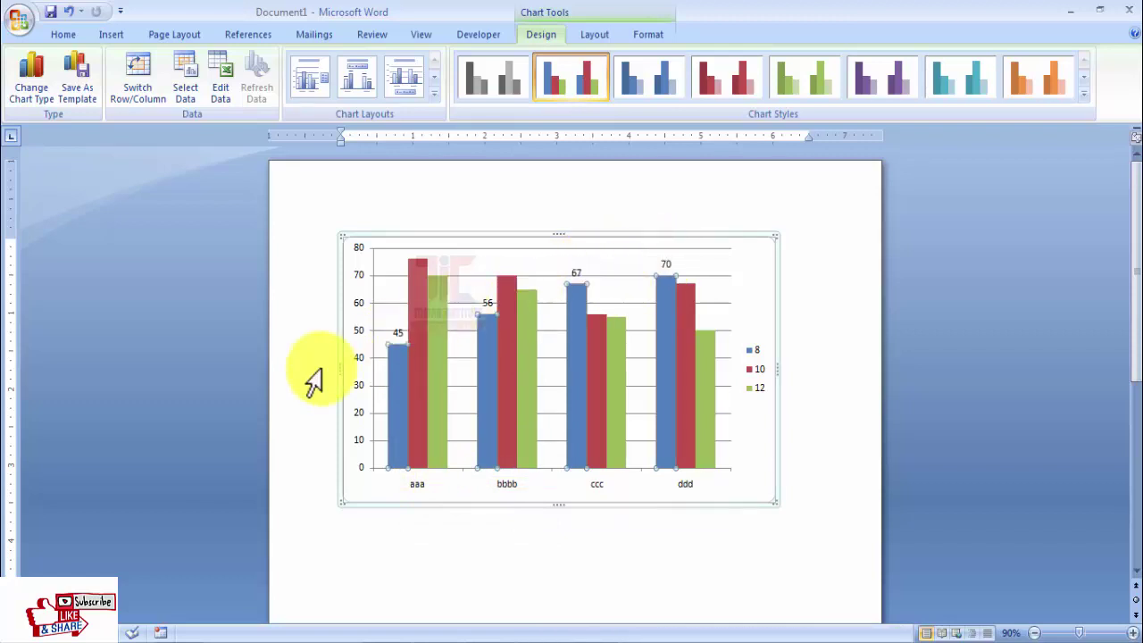
pyautogui.click(416, 325)
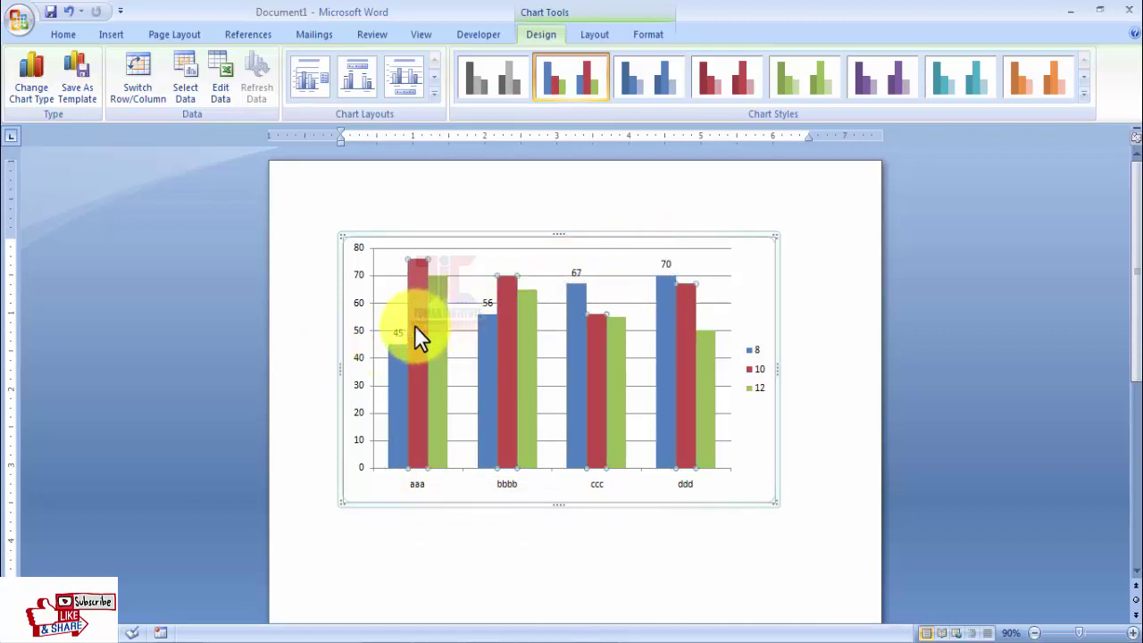
pyautogui.rightClick(413, 327)
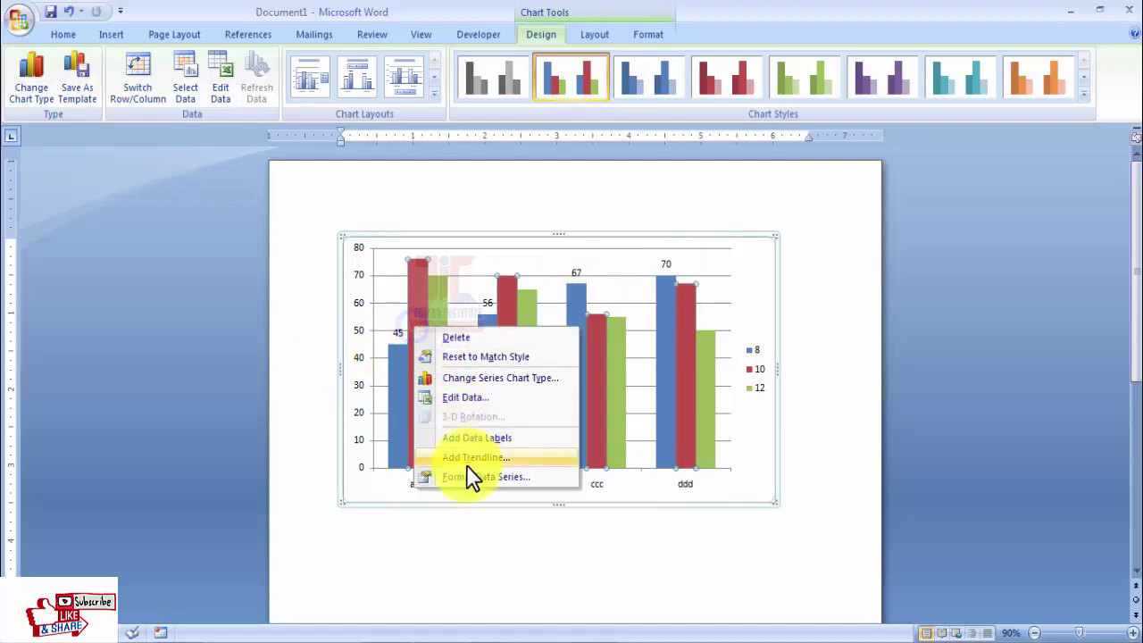
pyautogui.click(461, 437)
pyautogui.click(433, 409)
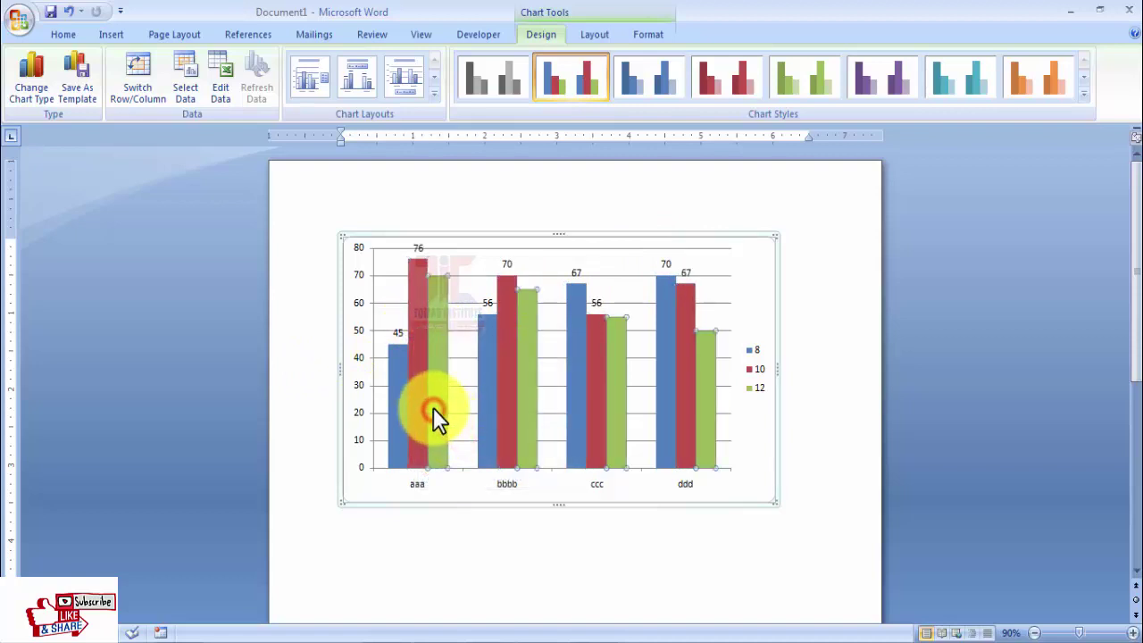
pyautogui.rightClick(433, 407)
pyautogui.click(496, 520)
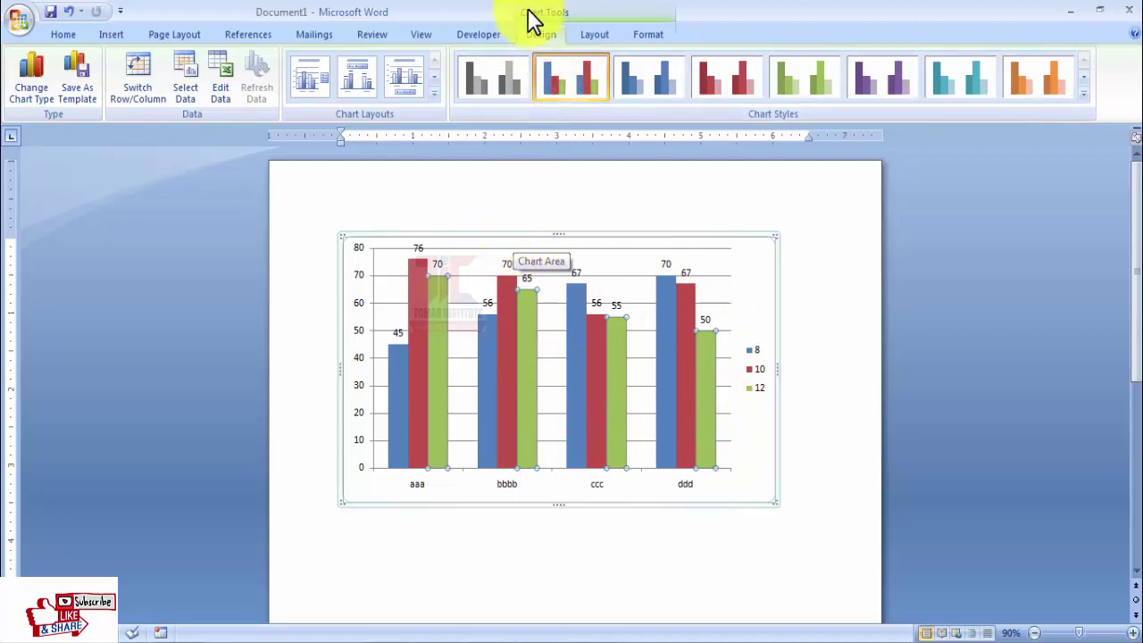
pyautogui.click(580, 33)
pyautogui.click(545, 34)
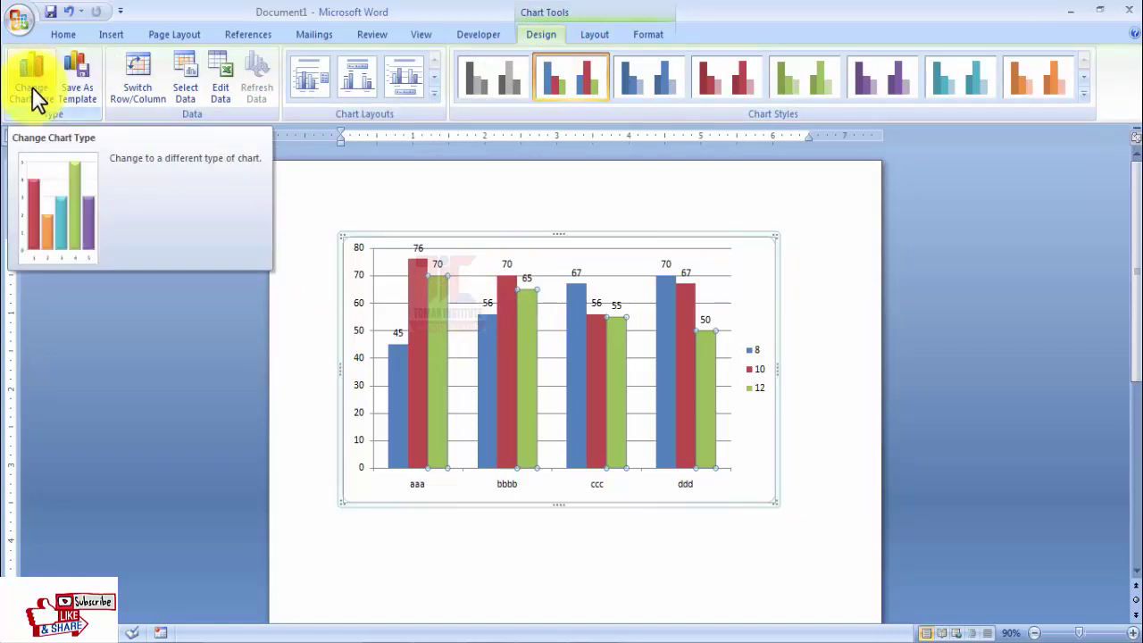
pyautogui.click(78, 92)
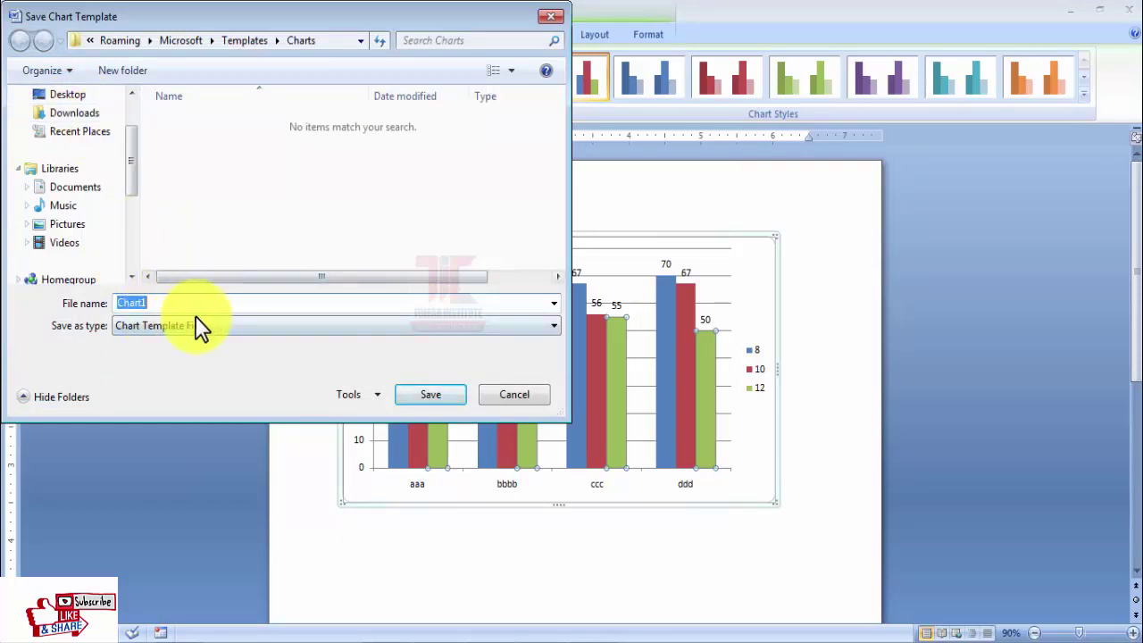
pyautogui.click(516, 395)
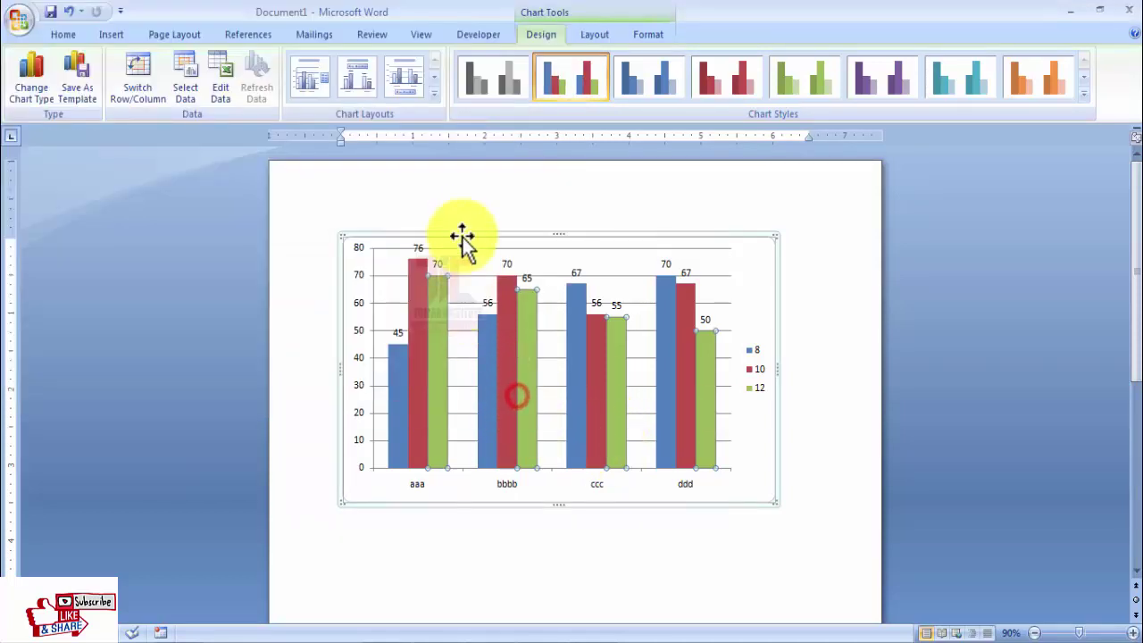
pyautogui.click(437, 97)
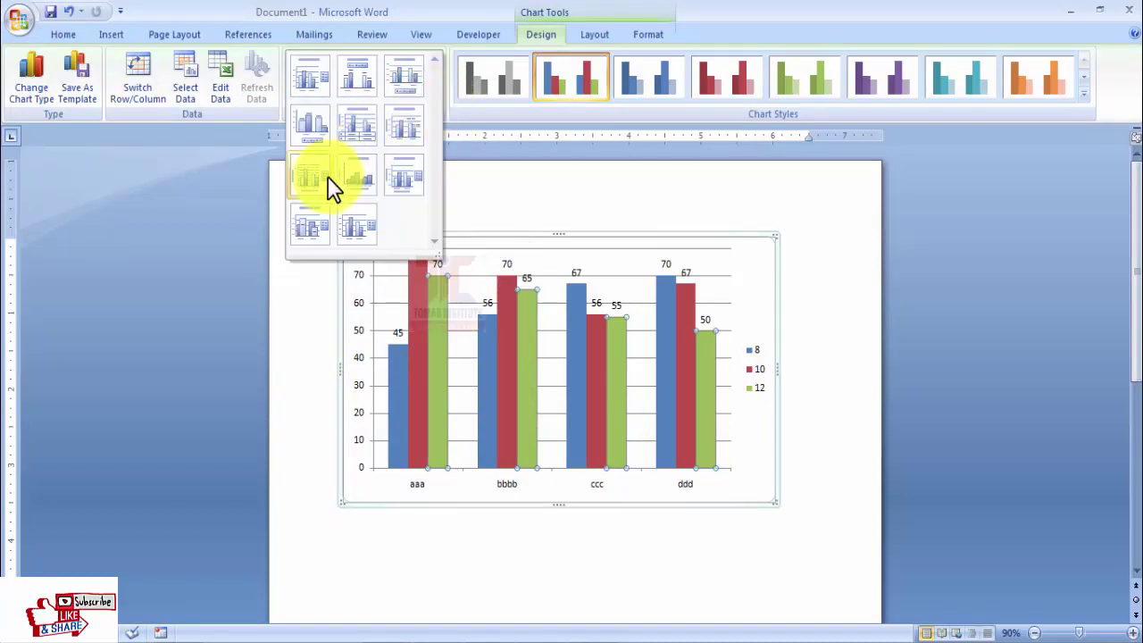
pyautogui.click(306, 129)
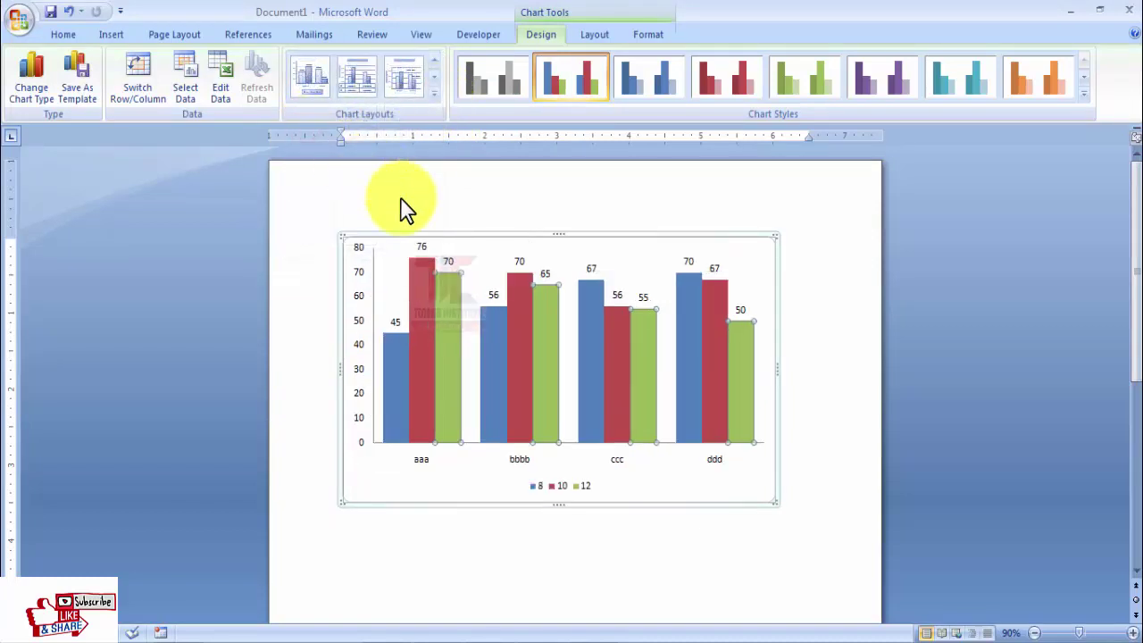
pyautogui.hotkey('ctrl', 'z')
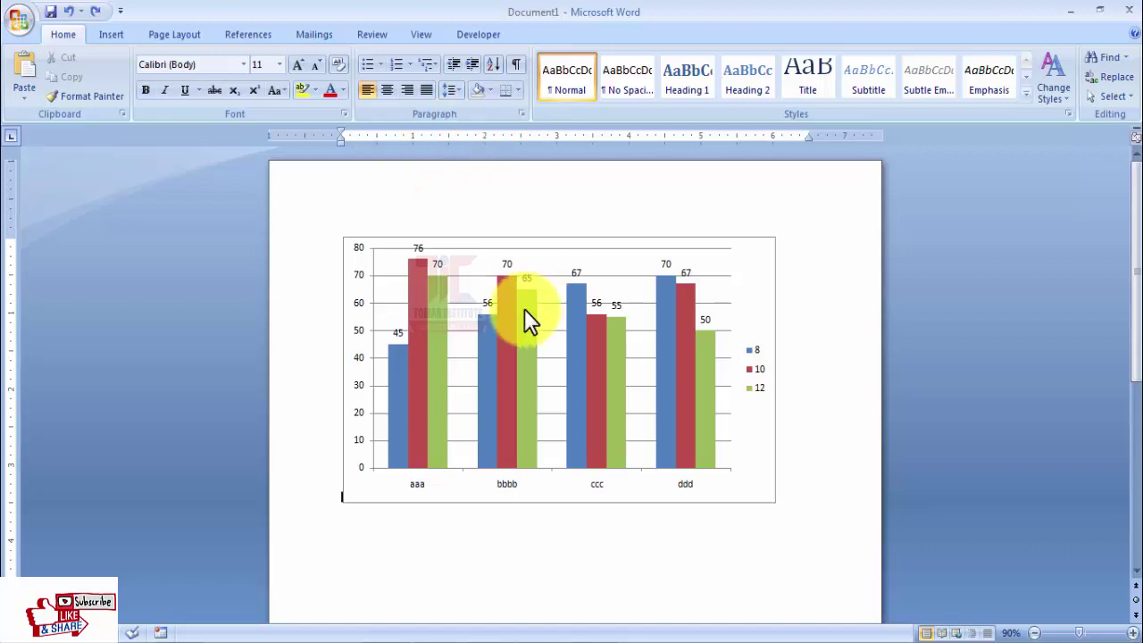
pyautogui.click(524, 308)
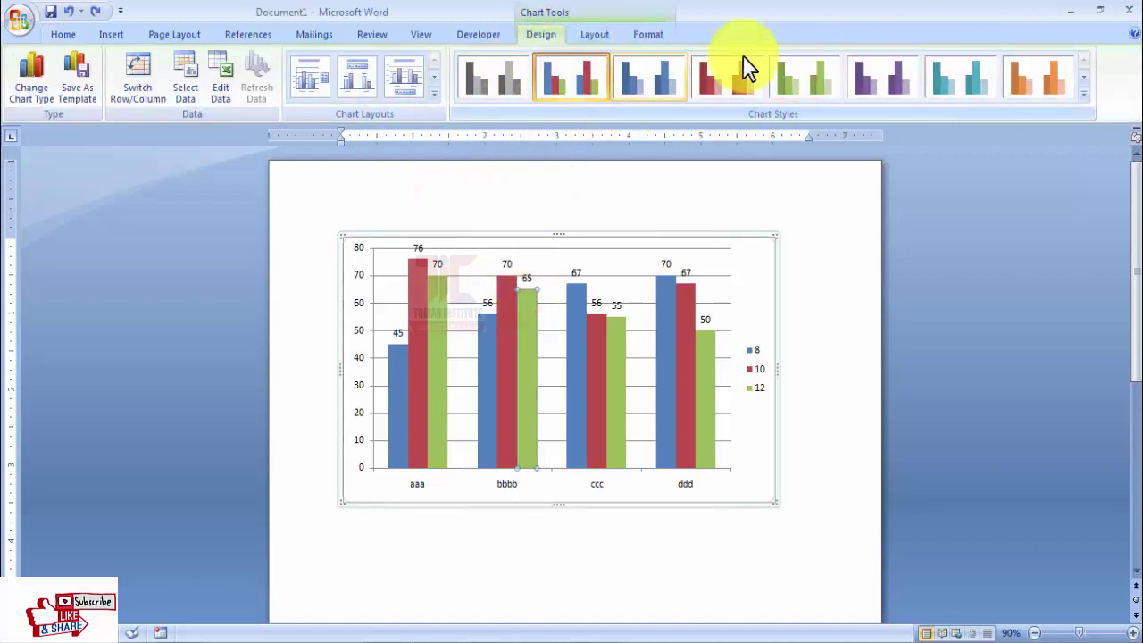
# Step: Apply the dark teal chart style from the bottom row of the Chart Styles gallery
pyautogui.click(1083, 93)
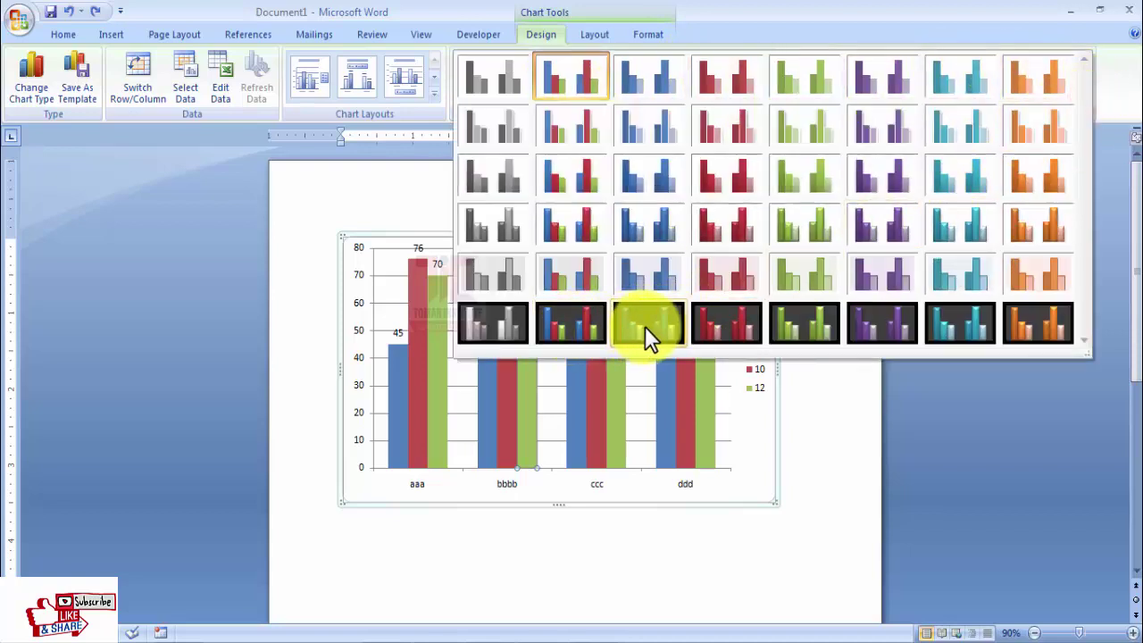
pyautogui.click(956, 327)
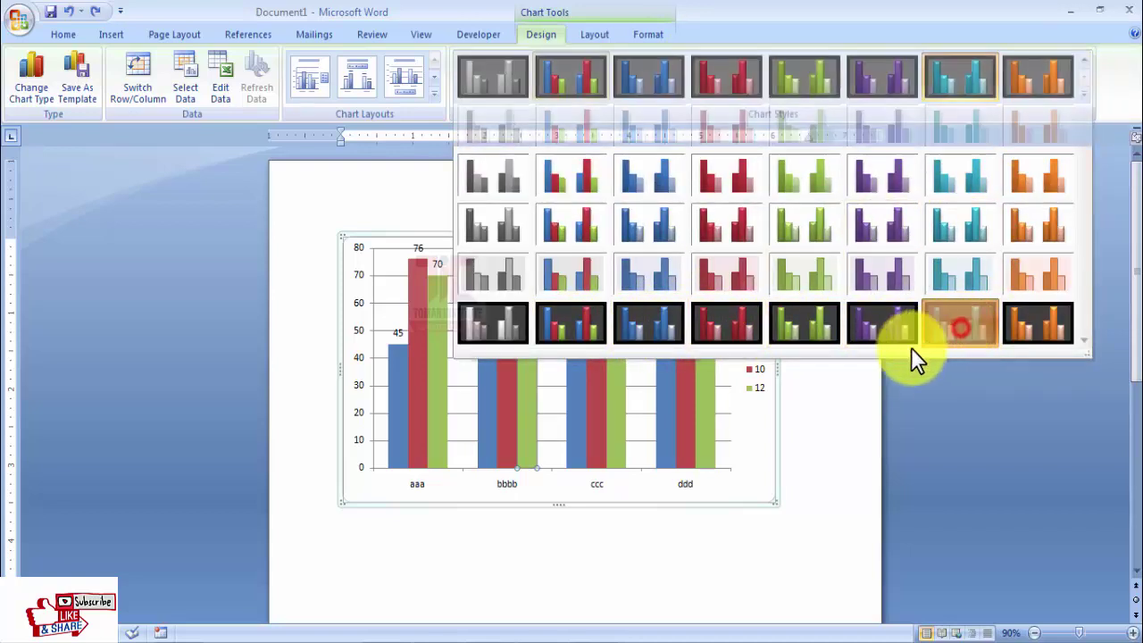